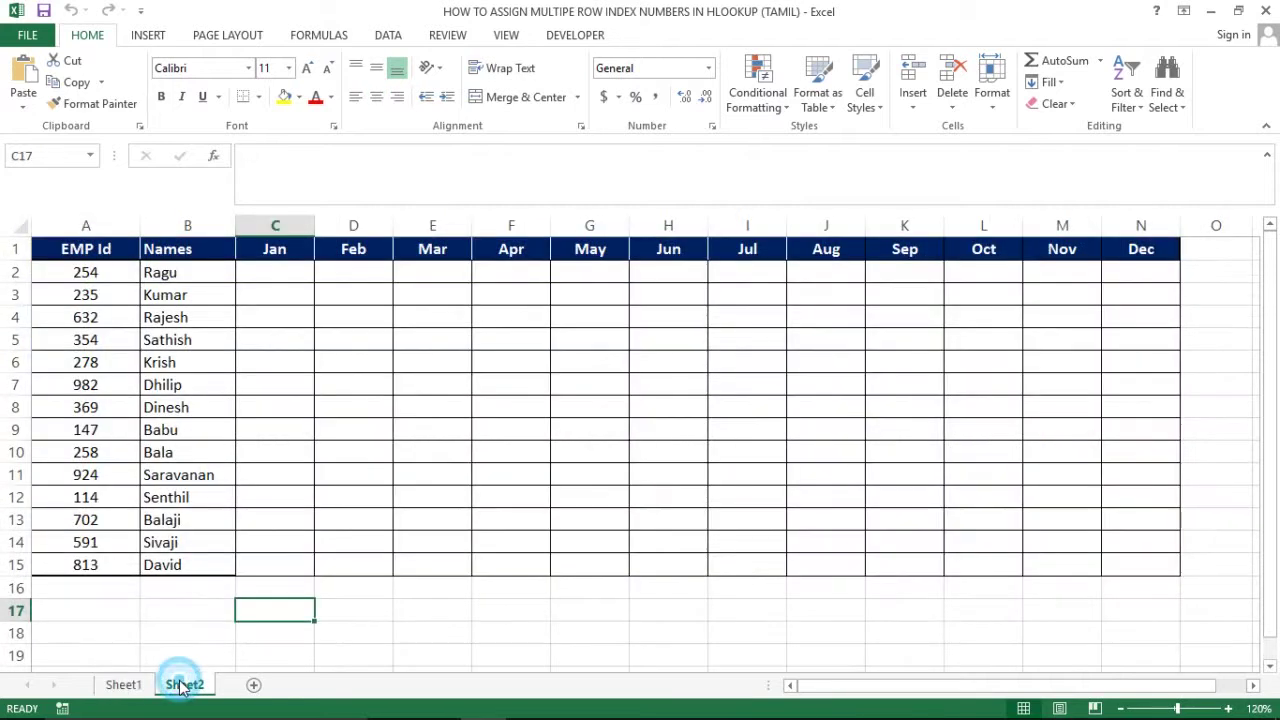
Switch to Sheet2 to show the EMP Id and Names table with its empty Jan–Dec columns.
{"action": "left_click", "coordinate": [89, 249]}
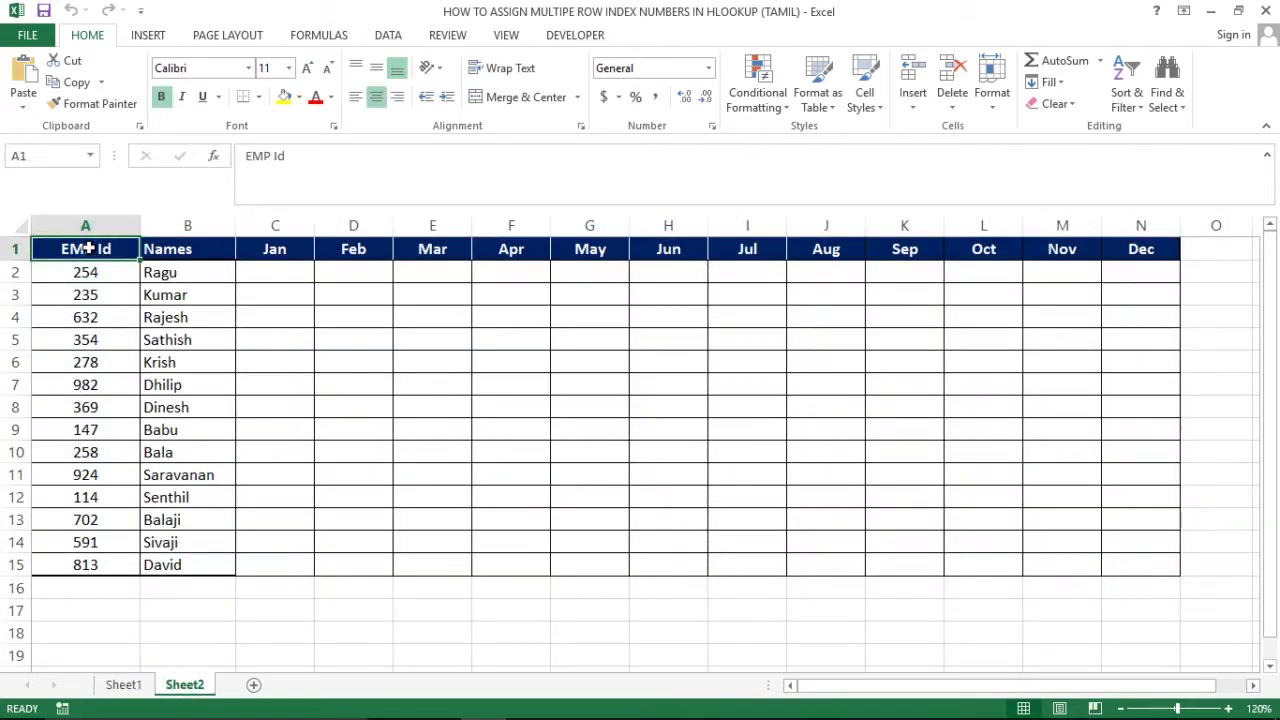
Move across the table's header cells to the Jan and Mar headings.
{"action": "key", "text": "Right"}
{"action": "key", "text": "Right"}
{"action": "key", "text": "Left"}
{"action": "key", "text": "Left"}
{"action": "key", "text": "Down"}
{"action": "key", "text": "Right"}
{"action": "key", "text": "Right"}
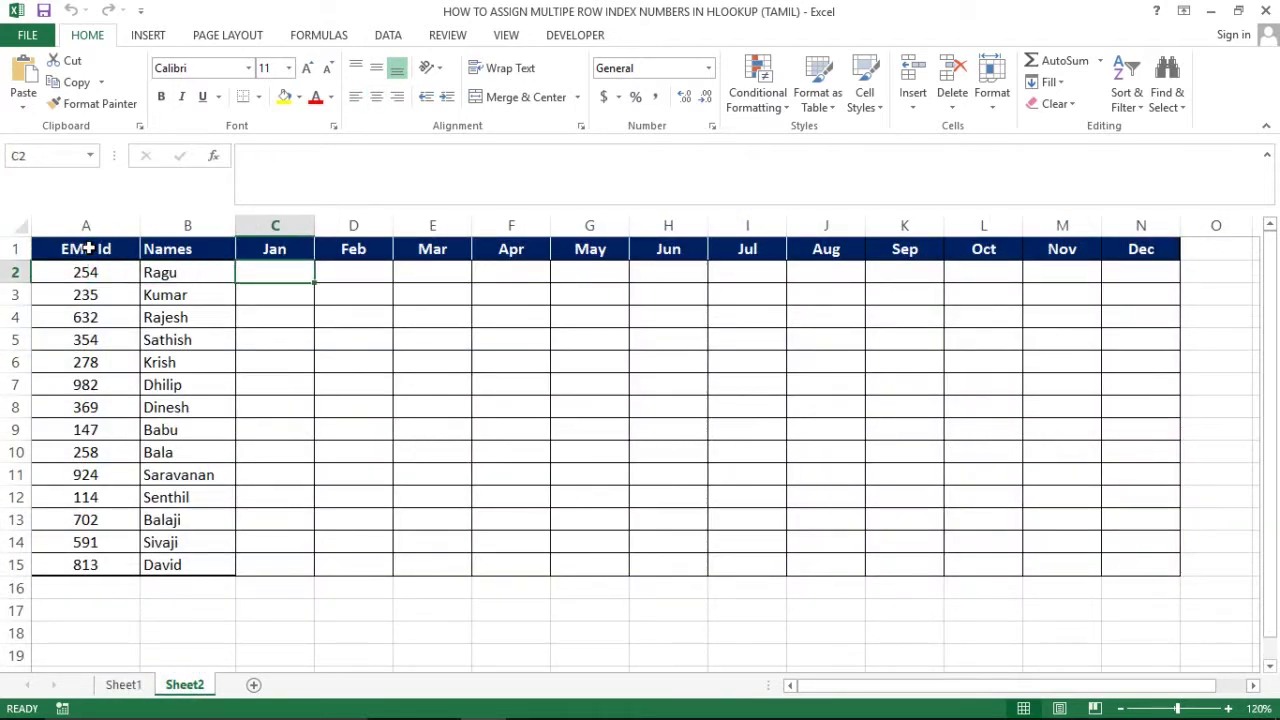
{"action": "key", "text": "Up"}
{"action": "key", "text": "Left"}
{"action": "key", "text": "Left"}
{"action": "key", "text": "Down"}
{"action": "key", "text": "Right"}
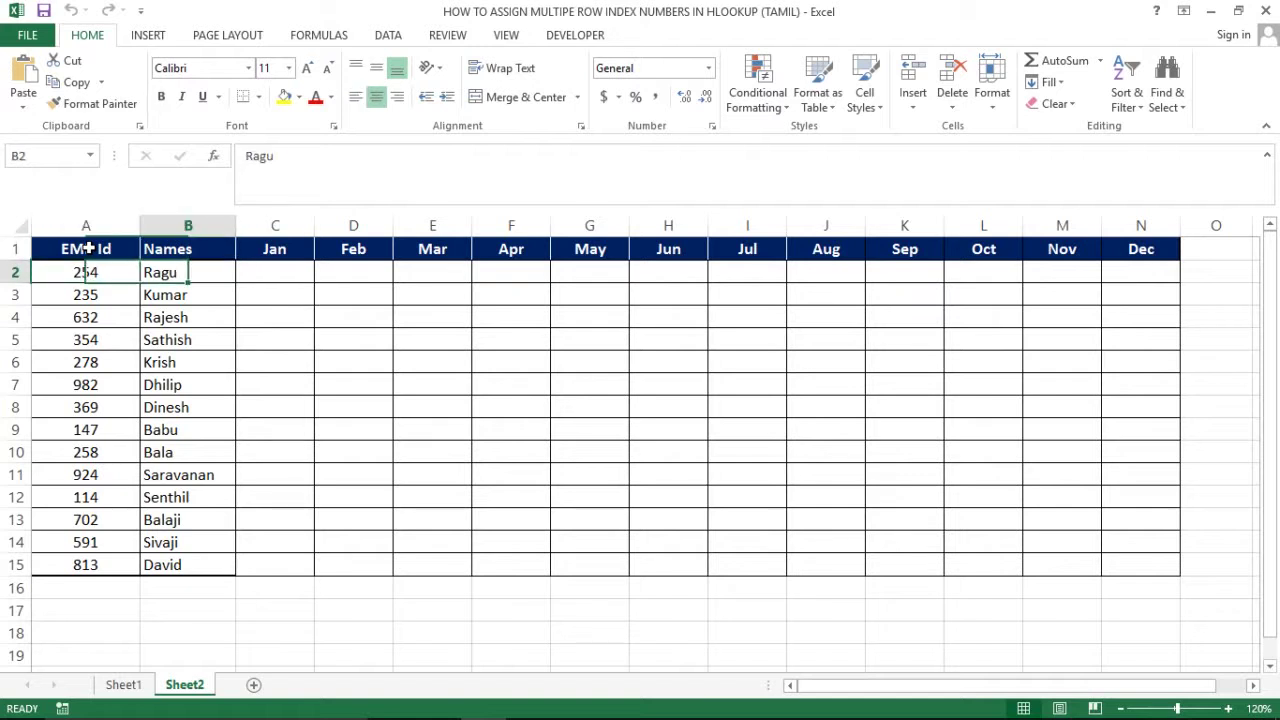
{"action": "key", "text": "Right"}
{"action": "key", "text": "Right"}
{"action": "key", "text": "Right"}
{"action": "key", "text": "Up"}
Select Ragu's Jan through Dec cells, C2:N2.
{"action": "key", "text": "Left"}
{"action": "key", "text": "Left"}
{"action": "key", "text": "Down"}
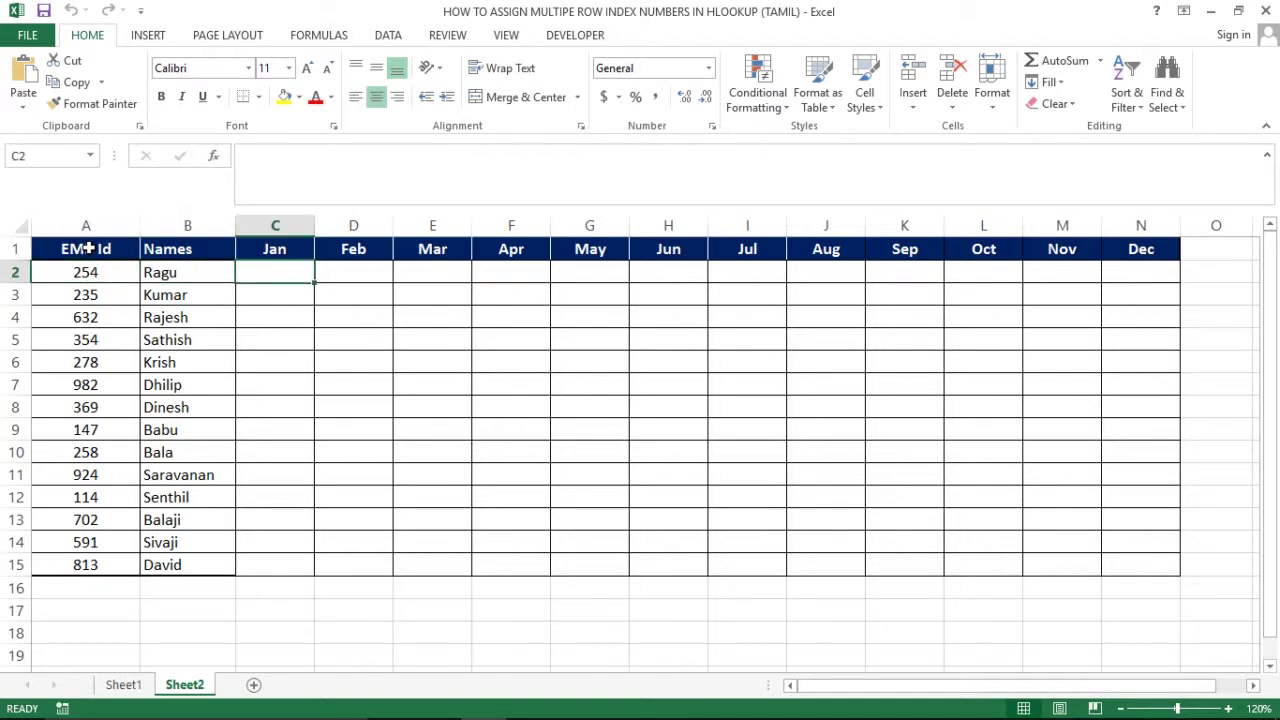
{"action": "key", "text": "Right"}
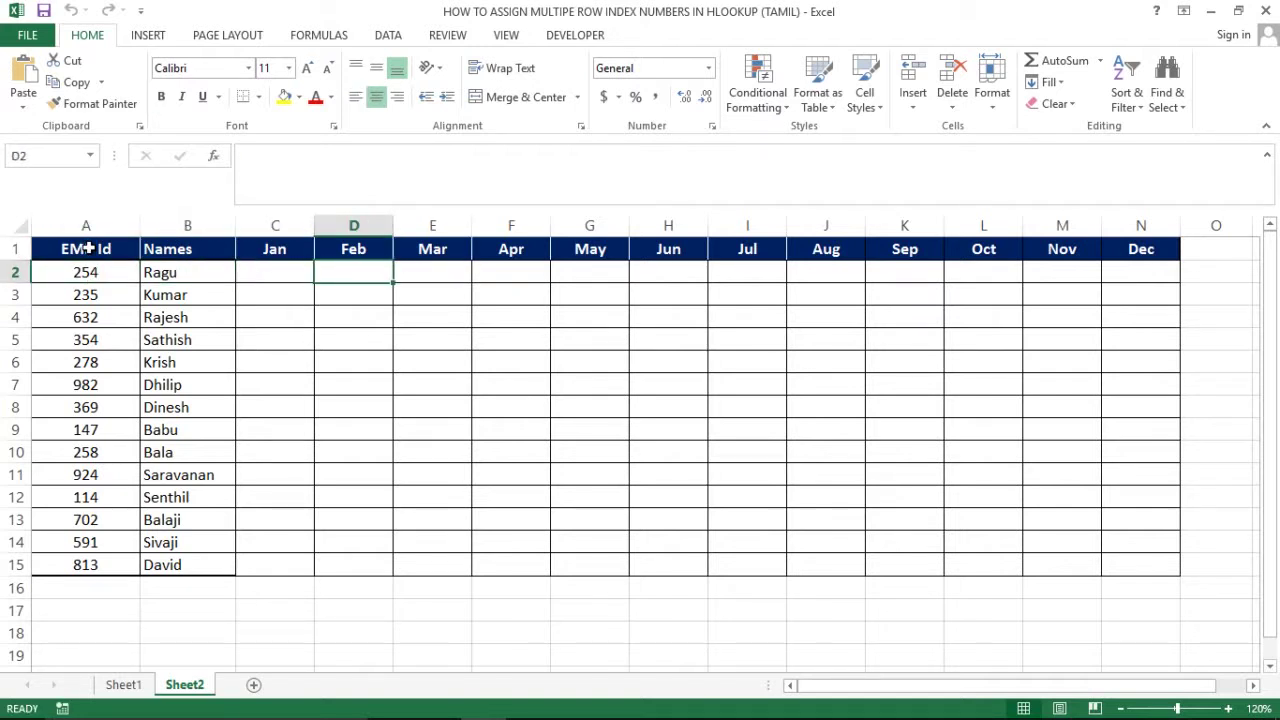
{"action": "key", "text": "Left"}
{"action": "key", "text": "Left"}
{"action": "key", "text": "Right"}
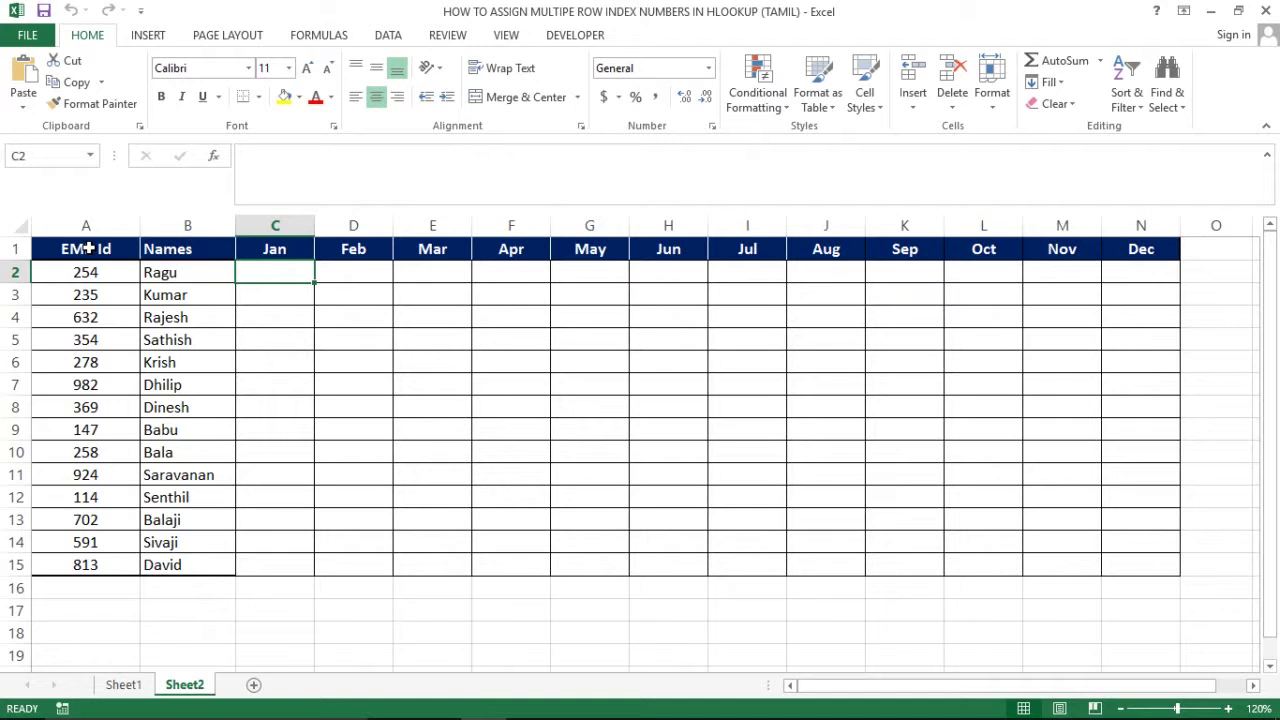
{"action": "key", "text": "Right"}
{"action": "key", "text": "Left"}
{"action": "key", "text": "shift+Right"}
{"action": "key", "text": "shift+Right"}
{"action": "key", "text": "shift+Right"}
{"action": "key", "text": "shift+Right"}
{"action": "key", "text": "shift+Right"}
{"action": "key", "text": "shift+Right"}
{"action": "key", "text": "shift+Right"}
{"action": "key", "text": "shift+Right"}
{"action": "key", "text": "shift+Right"}
{"action": "key", "text": "shift+Right"}
{"action": "key", "text": "shift+Right"}
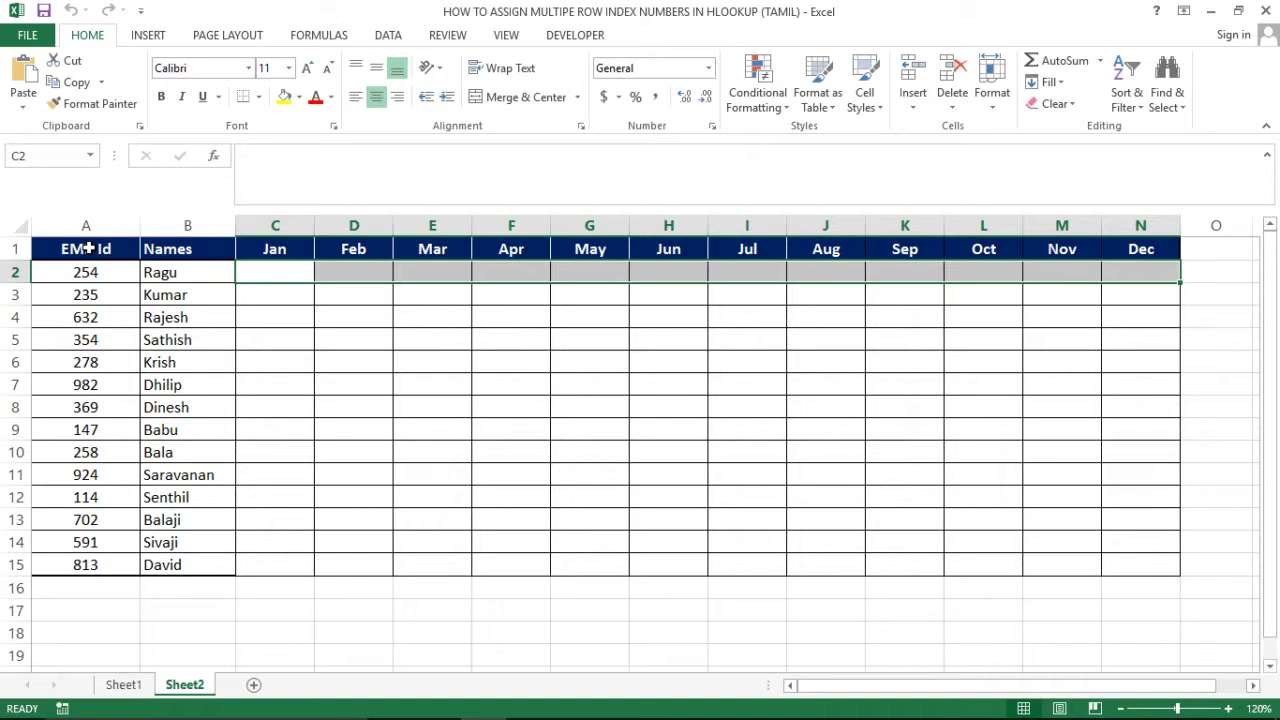
Reselect C2:N2 and begin the formula =HLOOKUP(A2, using the EMP Id as lookup value.
{"action": "key", "text": "Left"}
{"action": "key", "text": "Right"}
{"action": "key", "text": "shift+Right"}
{"action": "key", "text": "shift+Right"}
{"action": "key", "text": "shift+Right"}
{"action": "key", "text": "shift+Right"}
{"action": "key", "text": "shift+Right"}
{"action": "key", "text": "shift+Right"}
{"action": "key", "text": "shift+Right"}
{"action": "key", "text": "shift+Right"}
{"action": "key", "text": "shift+Right"}
{"action": "key", "text": "shift+Right"}
{"action": "key", "text": "shift+Right"}
{"action": "type", "text": "=H"}
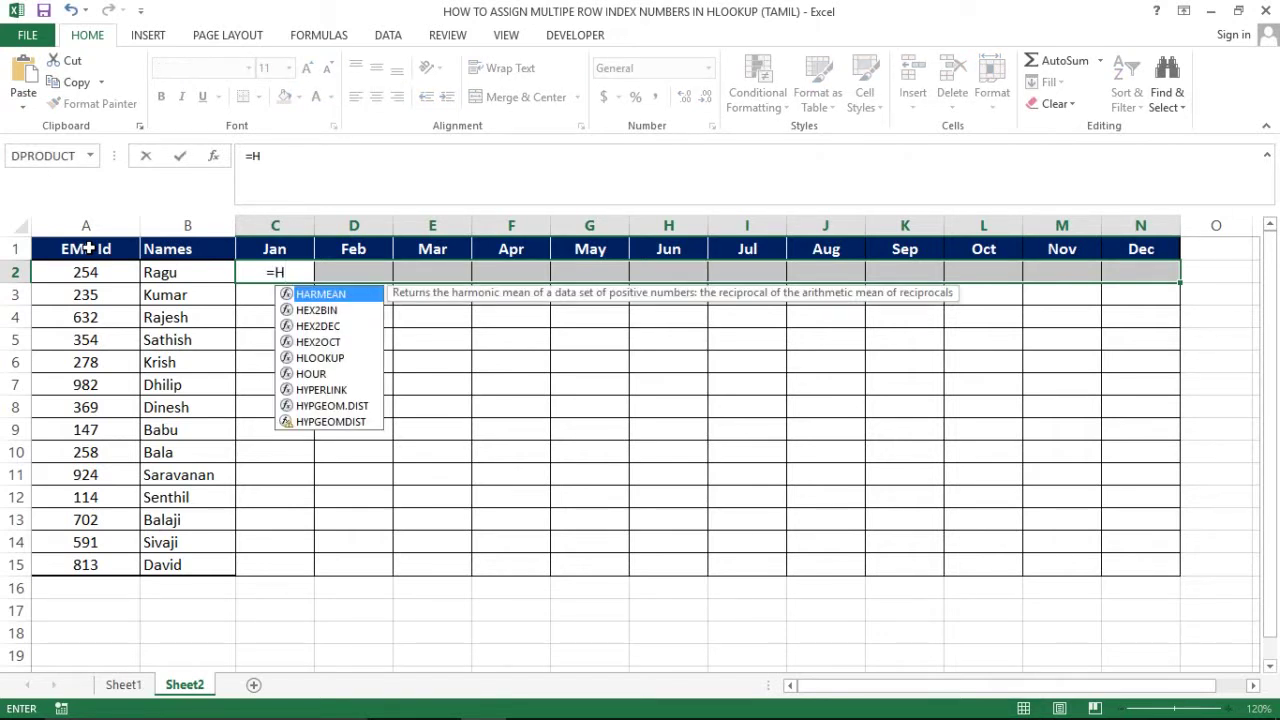
{"action": "type", "text": "LO"}
{"action": "key", "text": "Tab"}
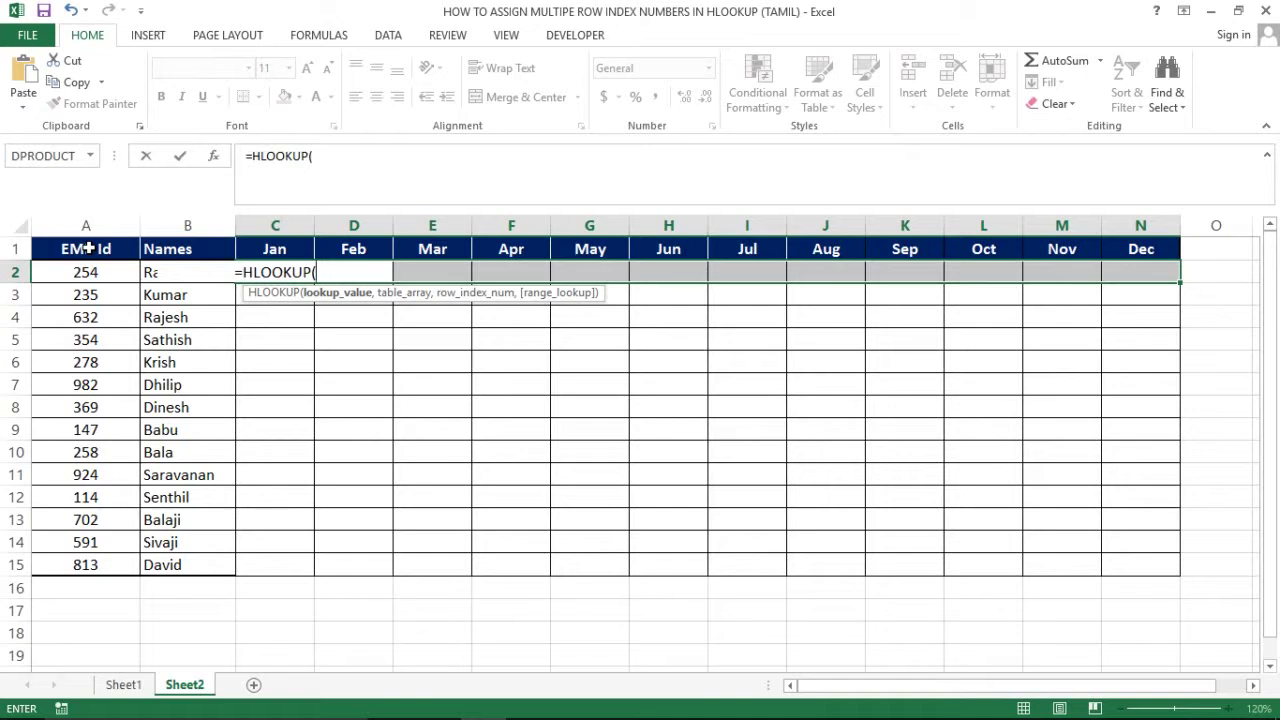
{"action": "key", "text": "Left"}
{"action": "key", "text": "Left"}
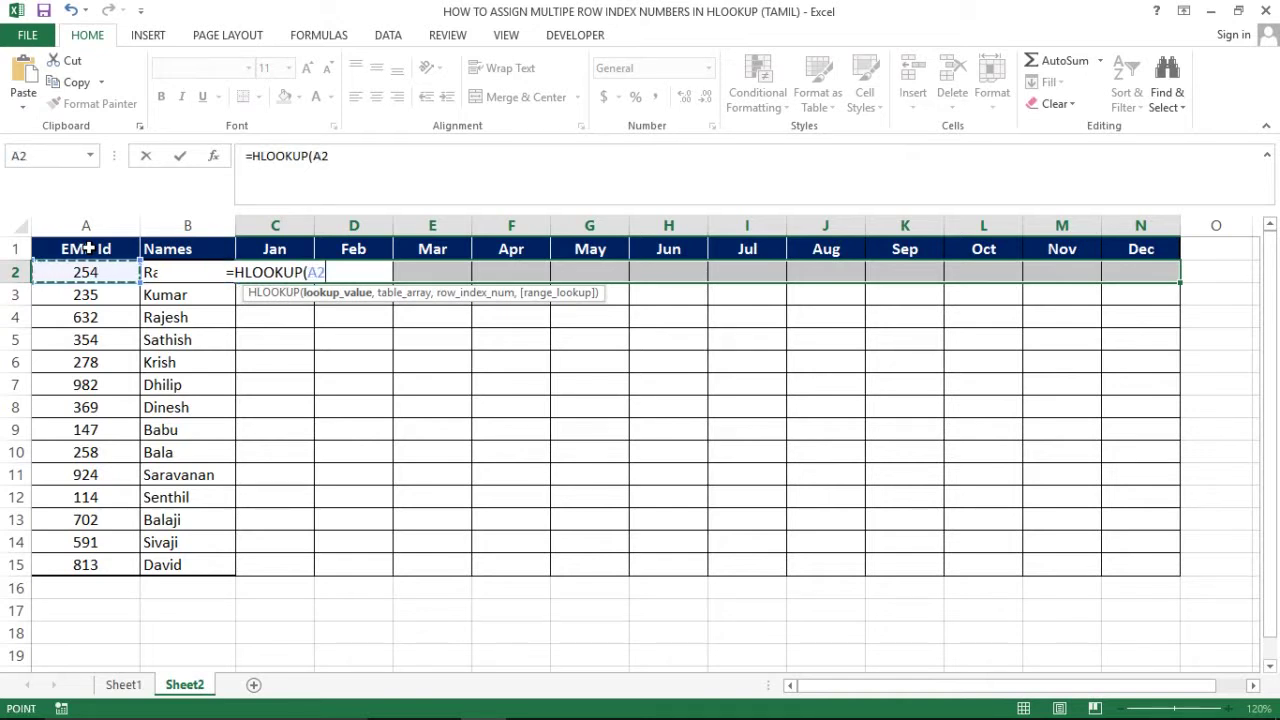
{"action": "type", "text": ","}
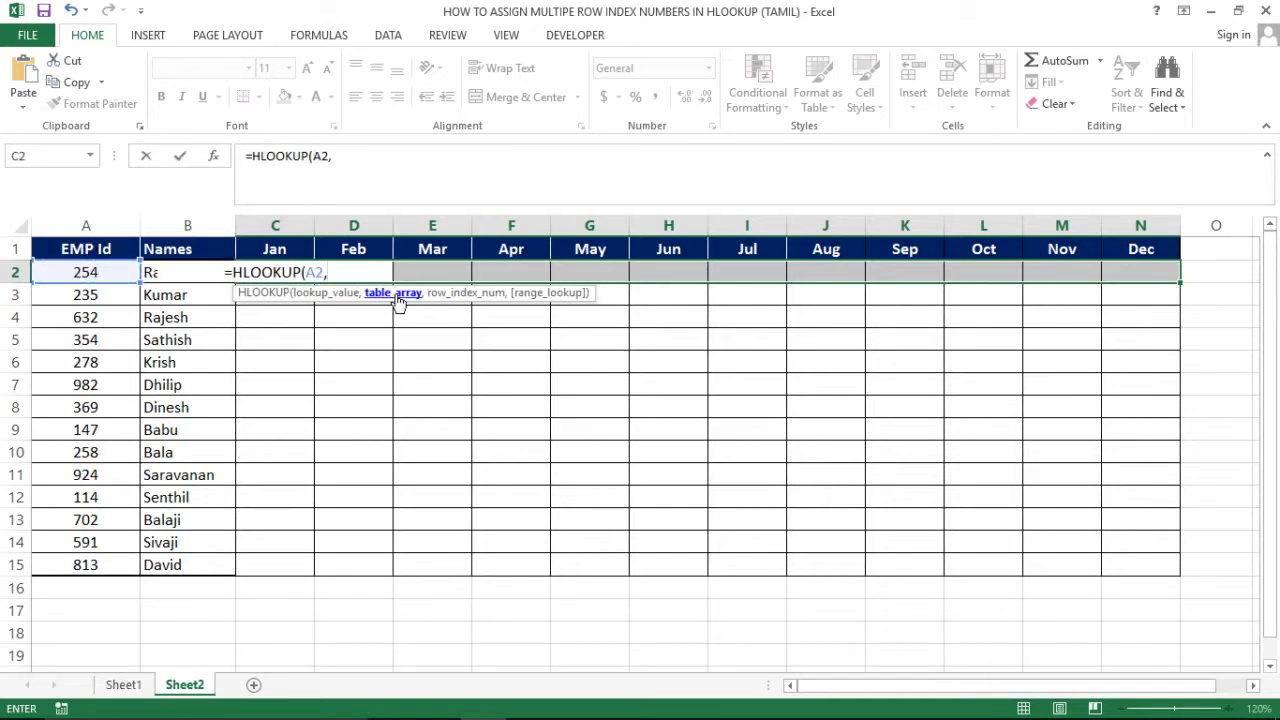
{"action": "left_click", "coordinate": [112, 688]}
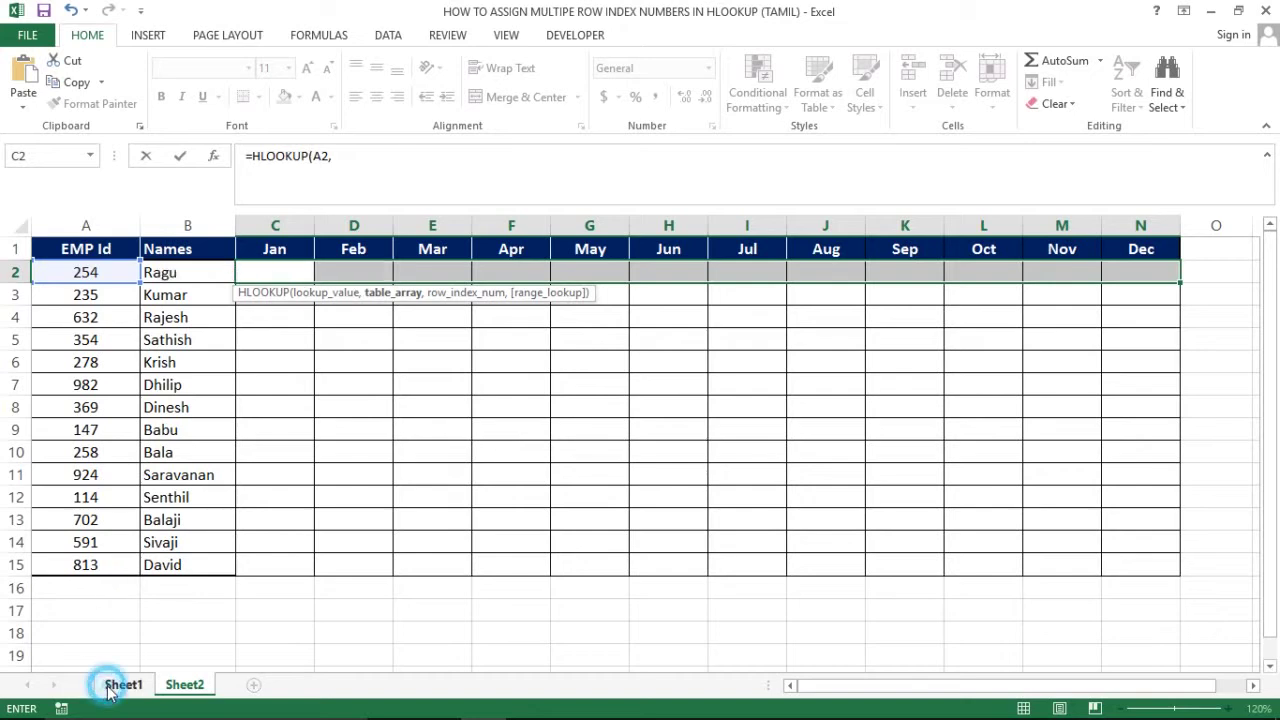
Add Sheet1!$A$1:$O$14 as the absolute table array, followed by a comma.
{"action": "left_click", "coordinate": [75, 257]}
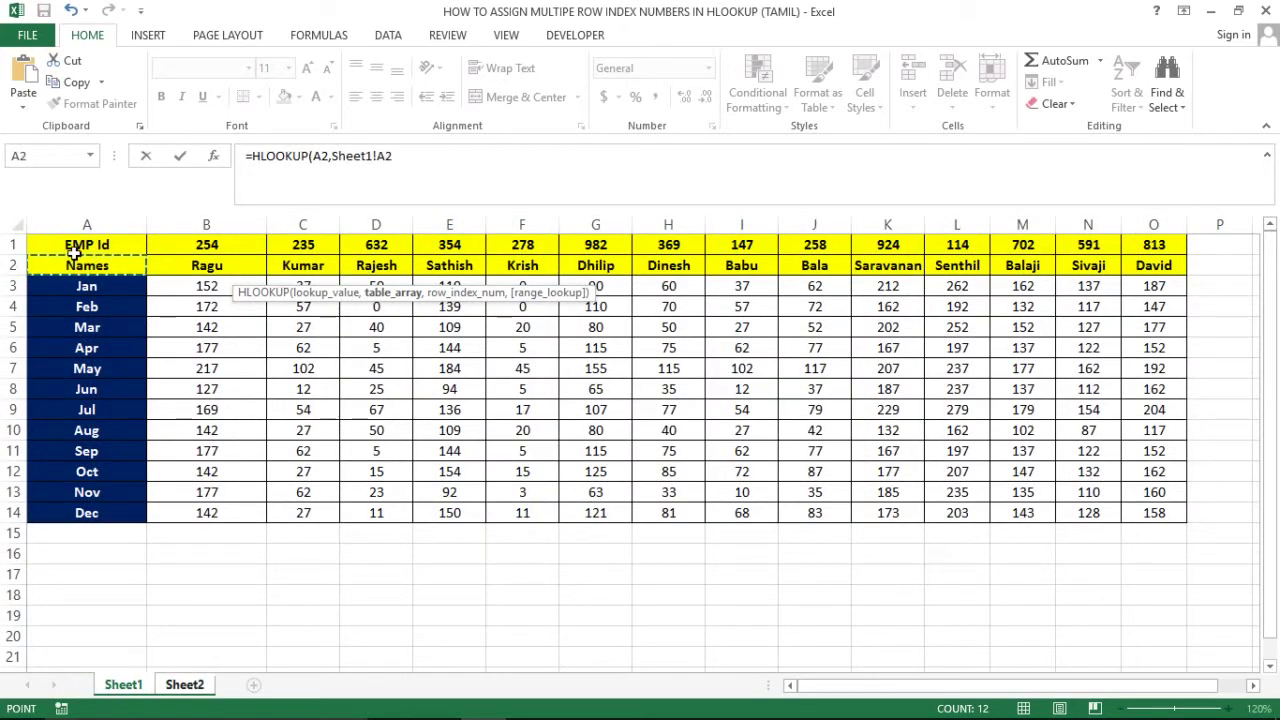
{"action": "left_click_drag", "start_coordinate": [75, 244], "coordinate": [1154, 513]}
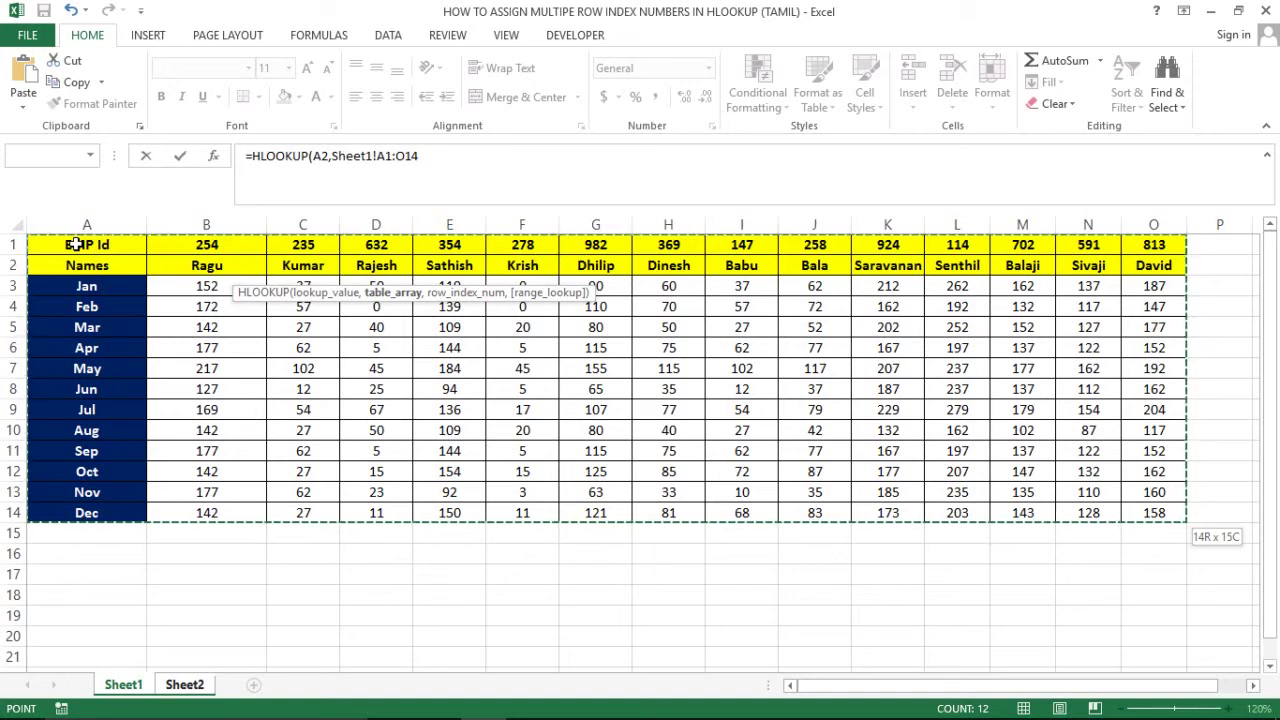
{"action": "key", "text": "F4"}
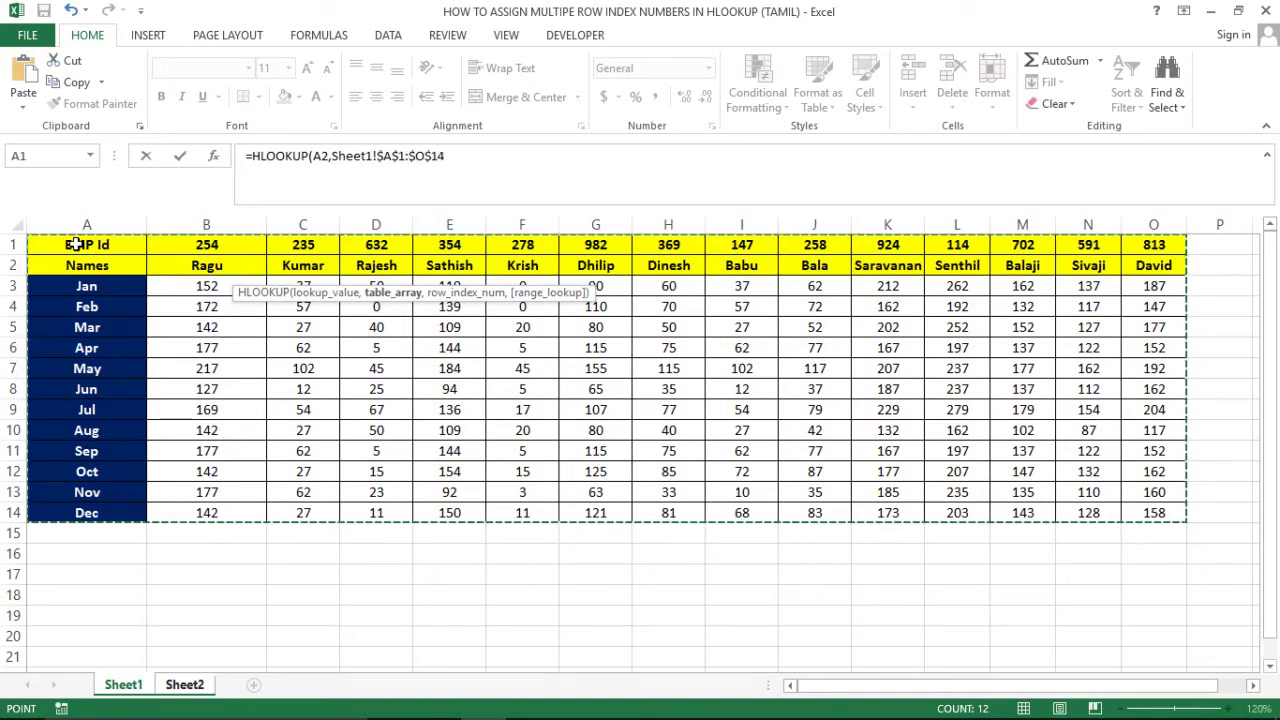
{"action": "type", "text": ","}
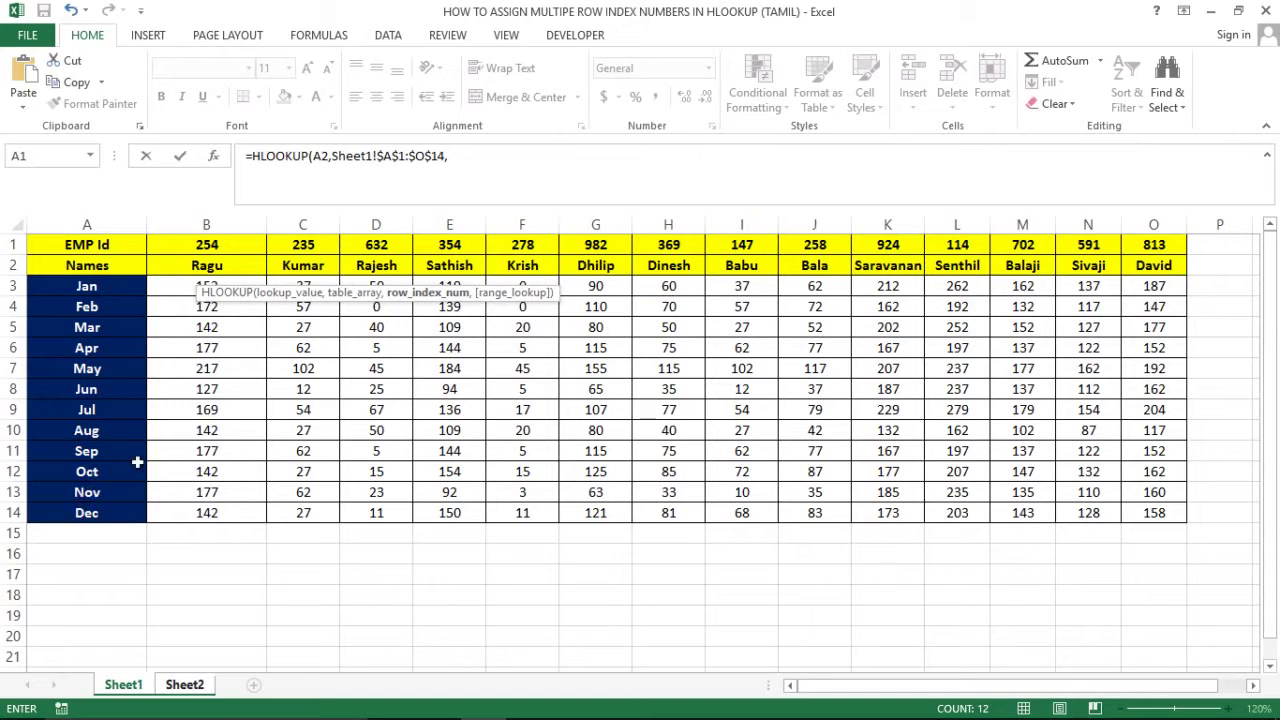
Complete the formula with row indexes {3,4,5,6,7,8,9,10,11,12,13,14} and exact match 0.
{"action": "left_click", "coordinate": [475, 156]}
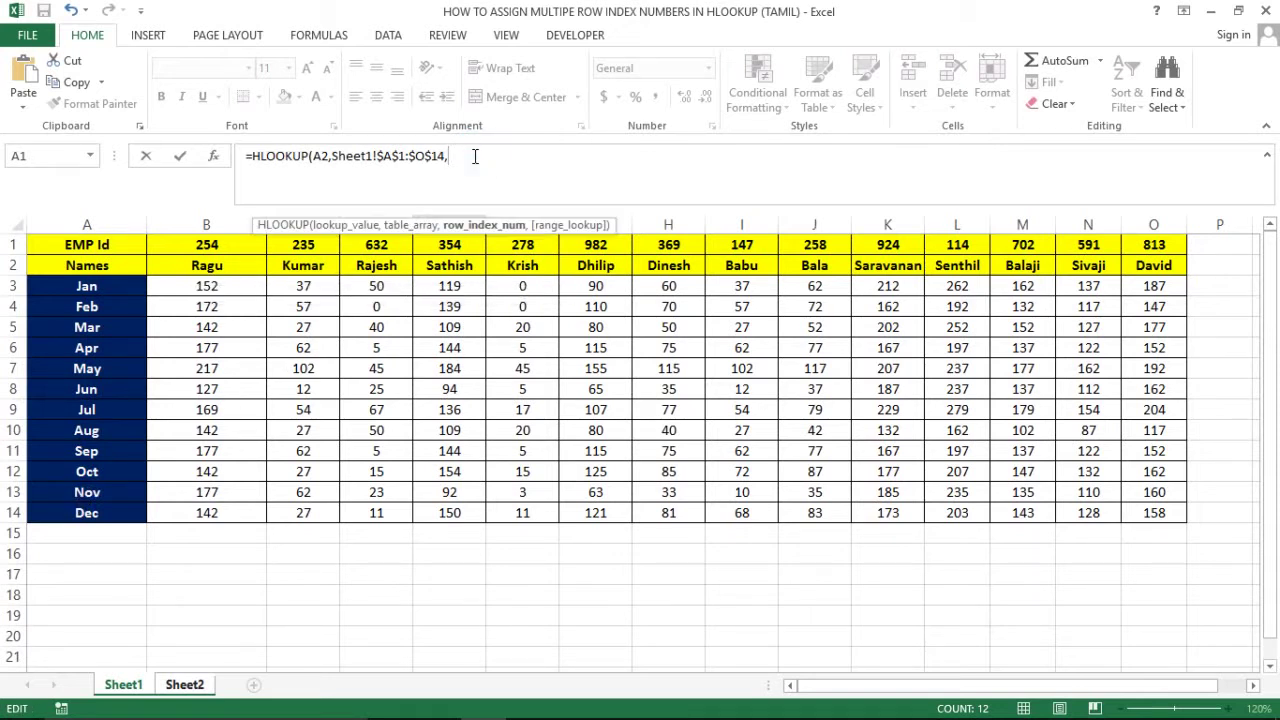
{"action": "type", "text": "{3,4,5,6,7,8,9,10,11,12,13,14}"}
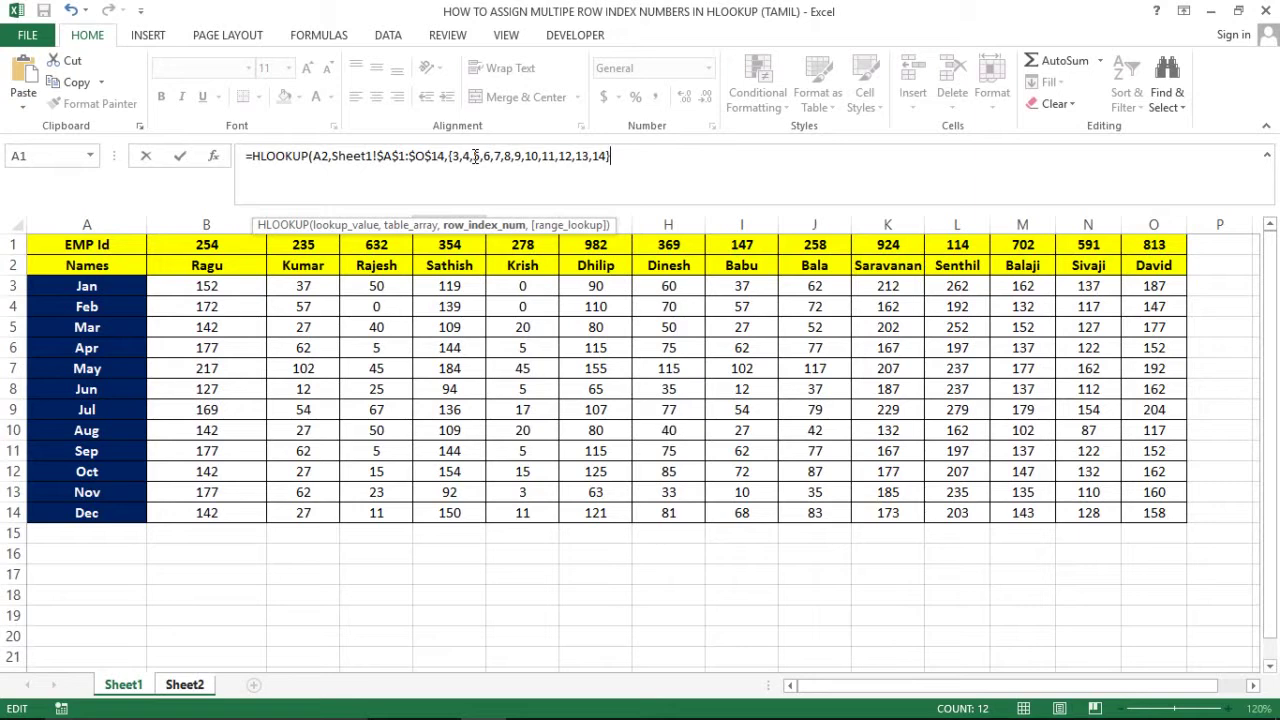
{"action": "type", "text": ",0"}
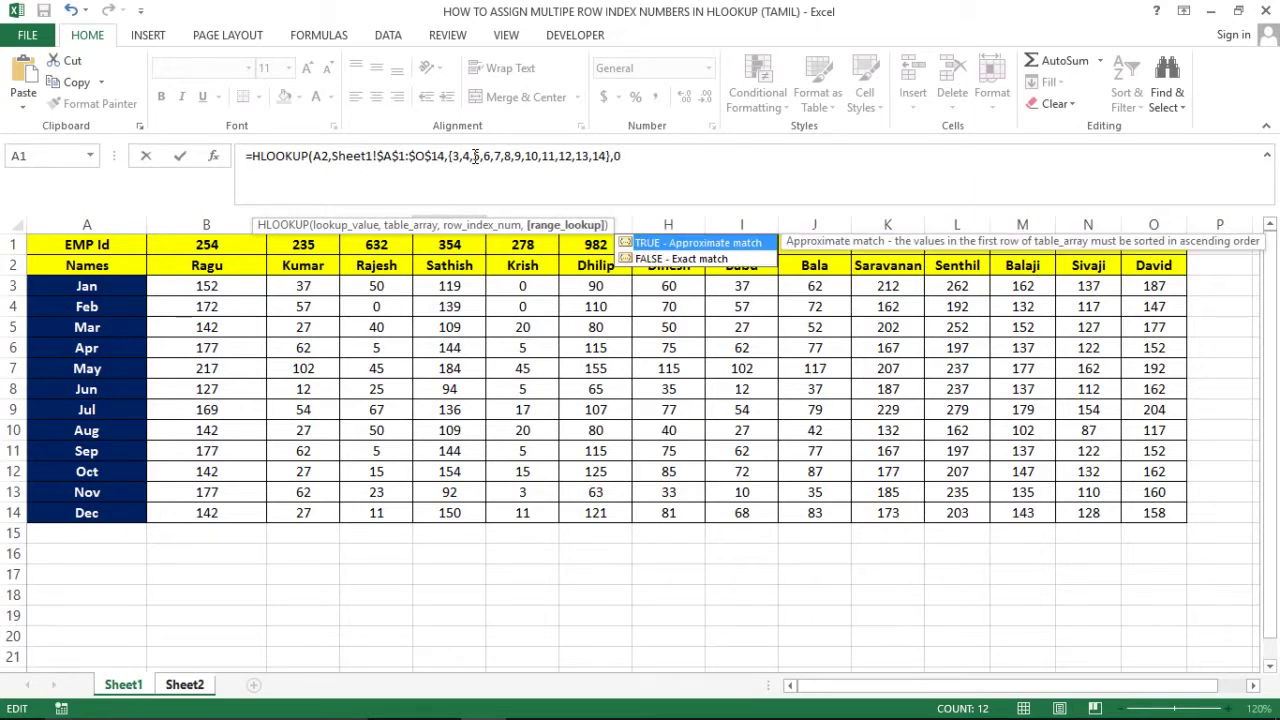
{"action": "type", "text": ")"}
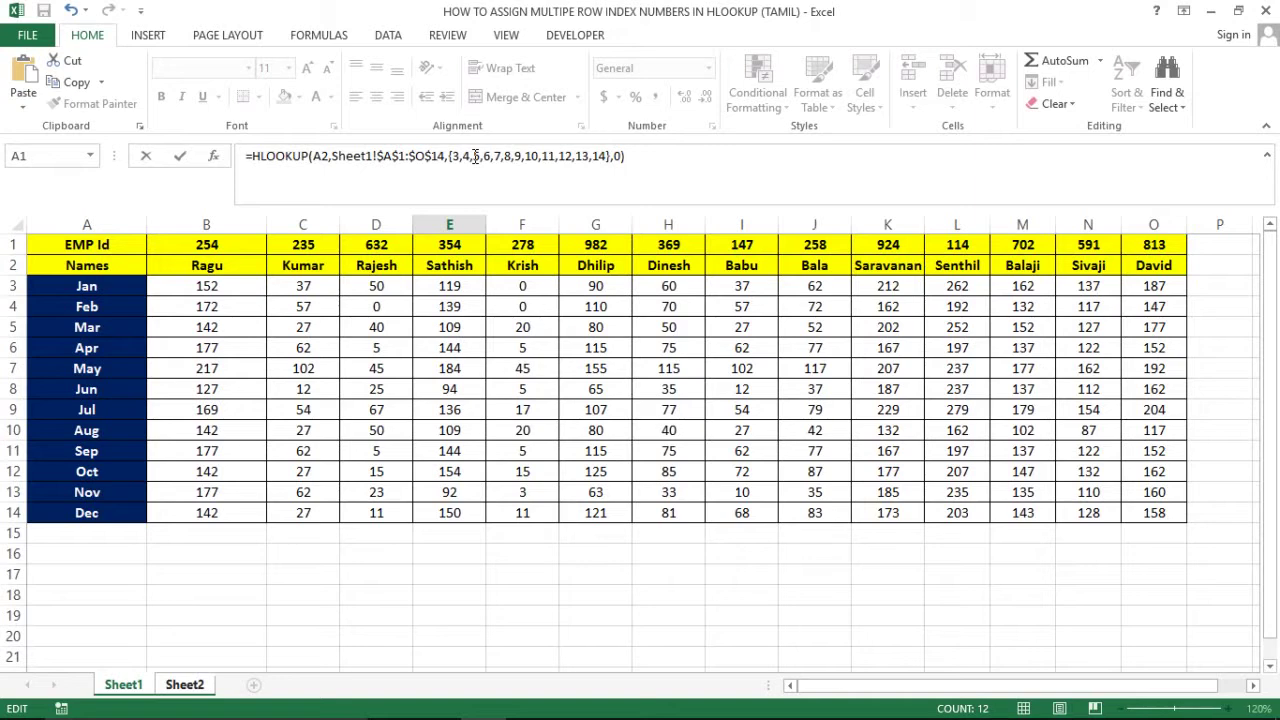
Commit it as an array formula and fill it down to all 14 employees.
{"action": "key", "text": "ctrl+shift+Return"}
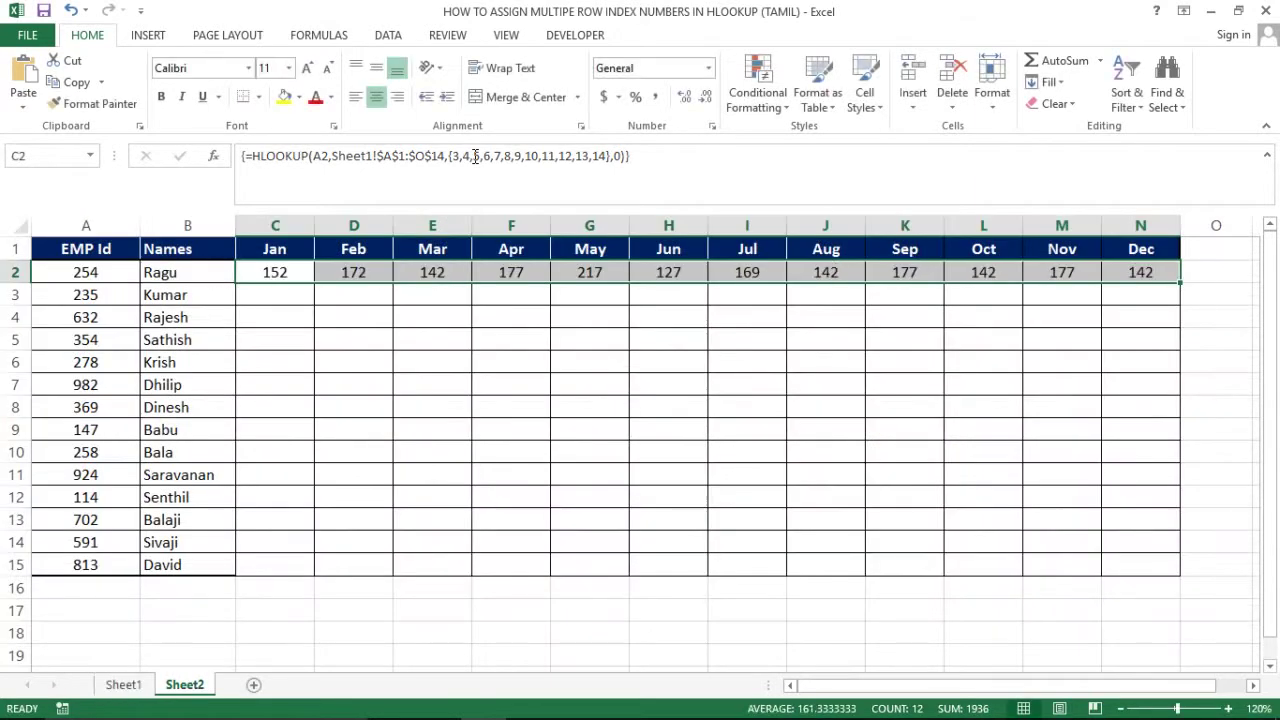
{"action": "key", "text": "shift+Down"}
{"action": "key", "text": "shift+Down"}
{"action": "key", "text": "shift+Down"}
{"action": "key", "text": "shift+Down"}
{"action": "key", "text": "shift+Down"}
{"action": "key", "text": "shift+Down"}
{"action": "key", "text": "shift+Down"}
{"action": "key", "text": "shift+Down"}
{"action": "key", "text": "shift+Down"}
{"action": "key", "text": "shift+Down"}
{"action": "key", "text": "shift+Down"}
{"action": "key", "text": "shift+Down"}
{"action": "key", "text": "shift+Down"}
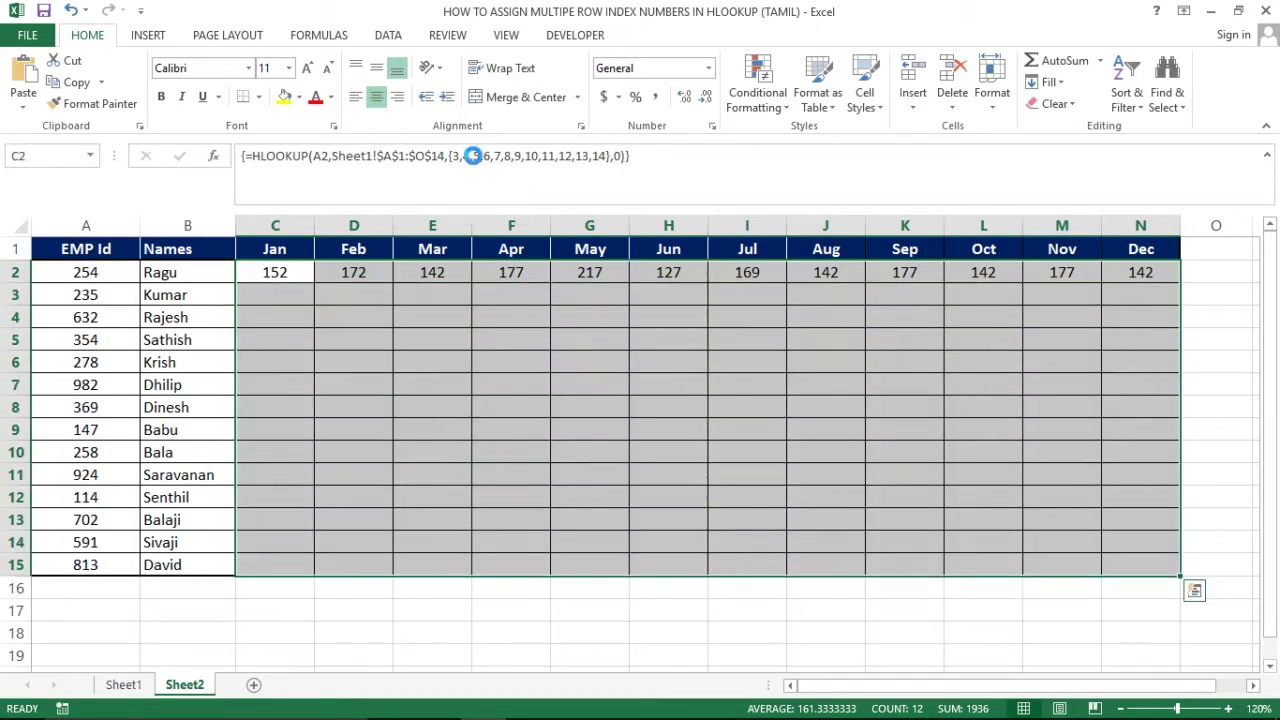
{"action": "key", "text": "ctrl+d"}
{"action": "key", "text": "Home"}
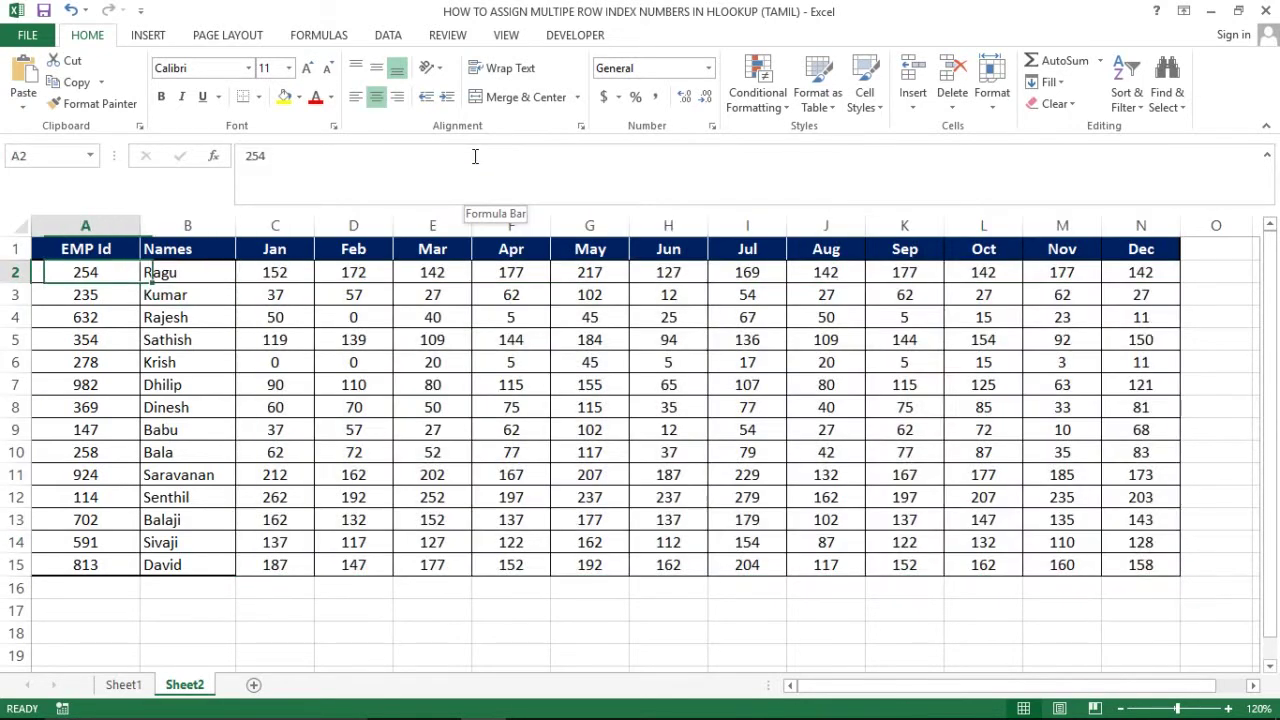
{"action": "key", "text": "Right"}
{"action": "key", "text": "Right"}
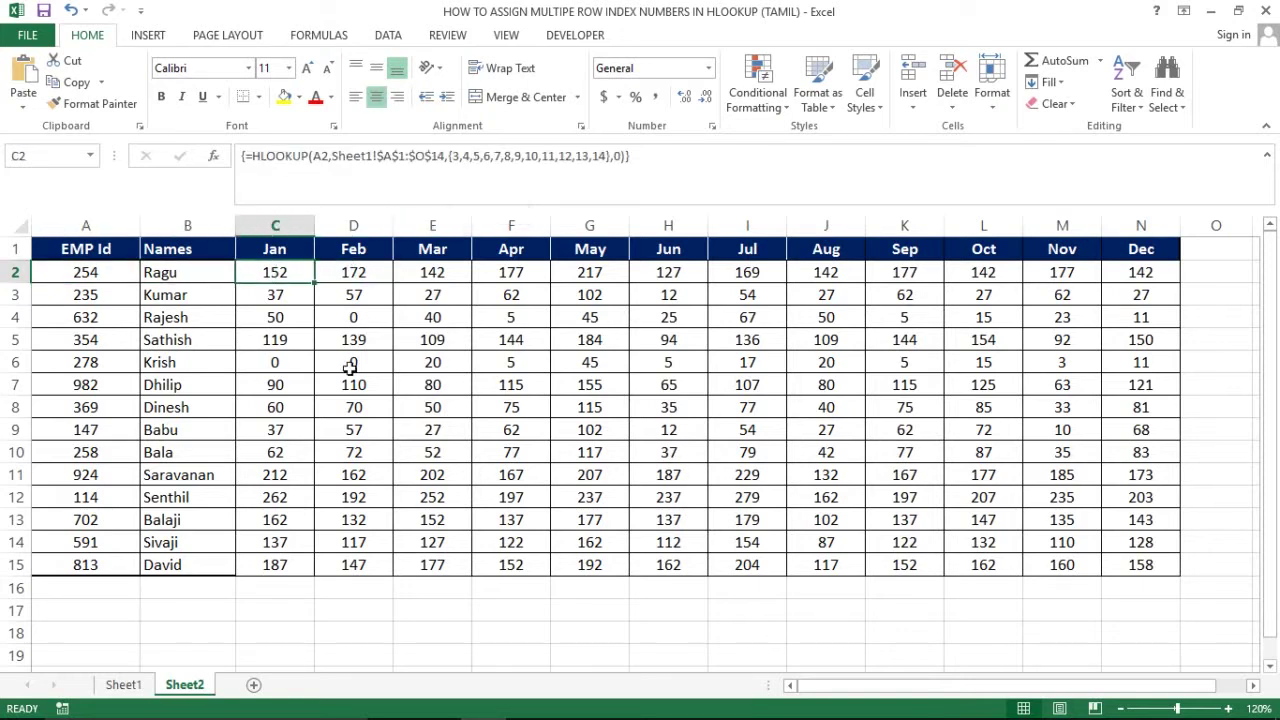
Compare against Sheet1's source data, such as Ragu's Jan 152, then return to Sheet2.
{"action": "left_click", "coordinate": [115, 685]}
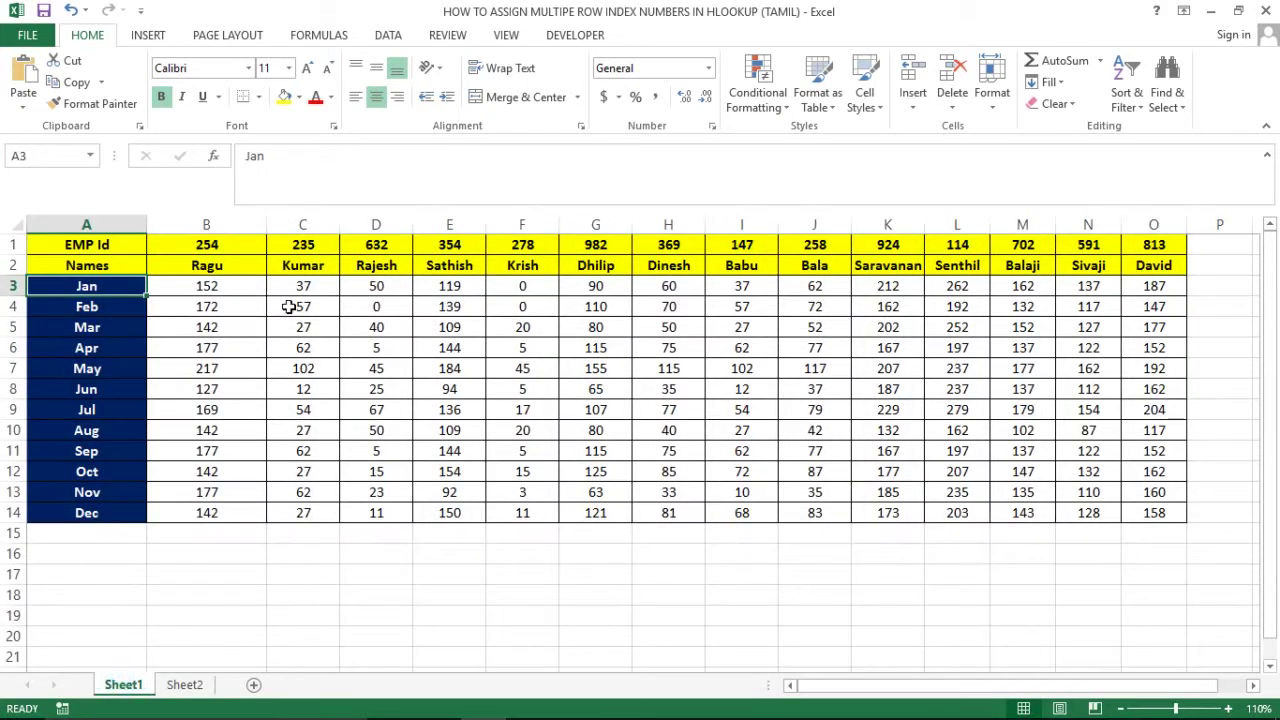
{"action": "left_click", "coordinate": [190, 264]}
{"action": "left_click", "coordinate": [222, 237]}
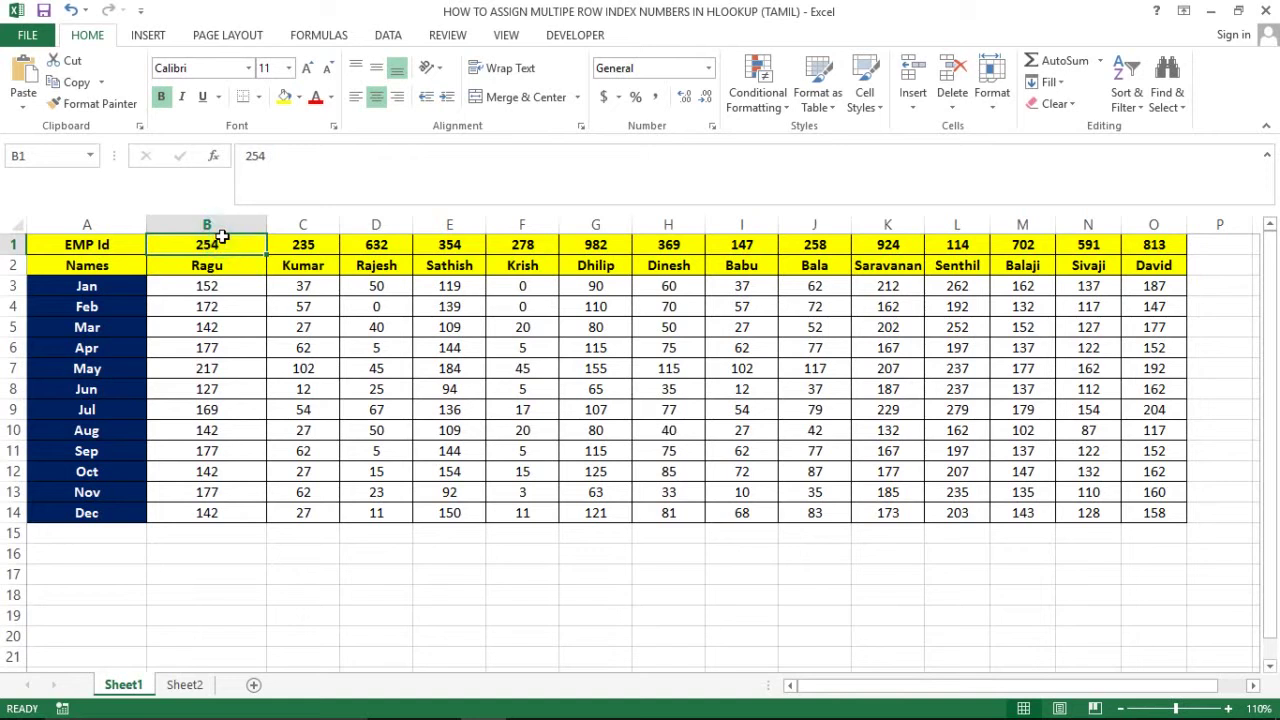
{"action": "key", "text": "ctrl+shift+Right"}
{"action": "key", "text": "shift+Down"}
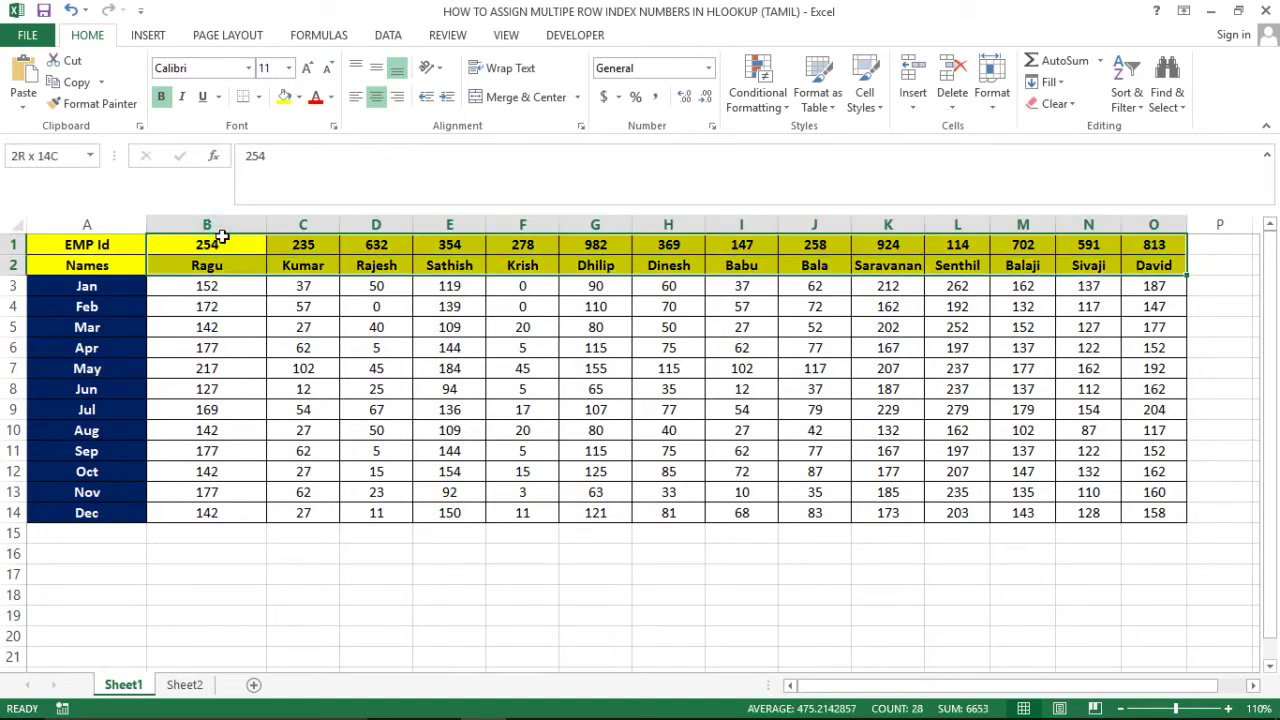
{"action": "key", "text": "Down"}
{"action": "key", "text": "Down"}
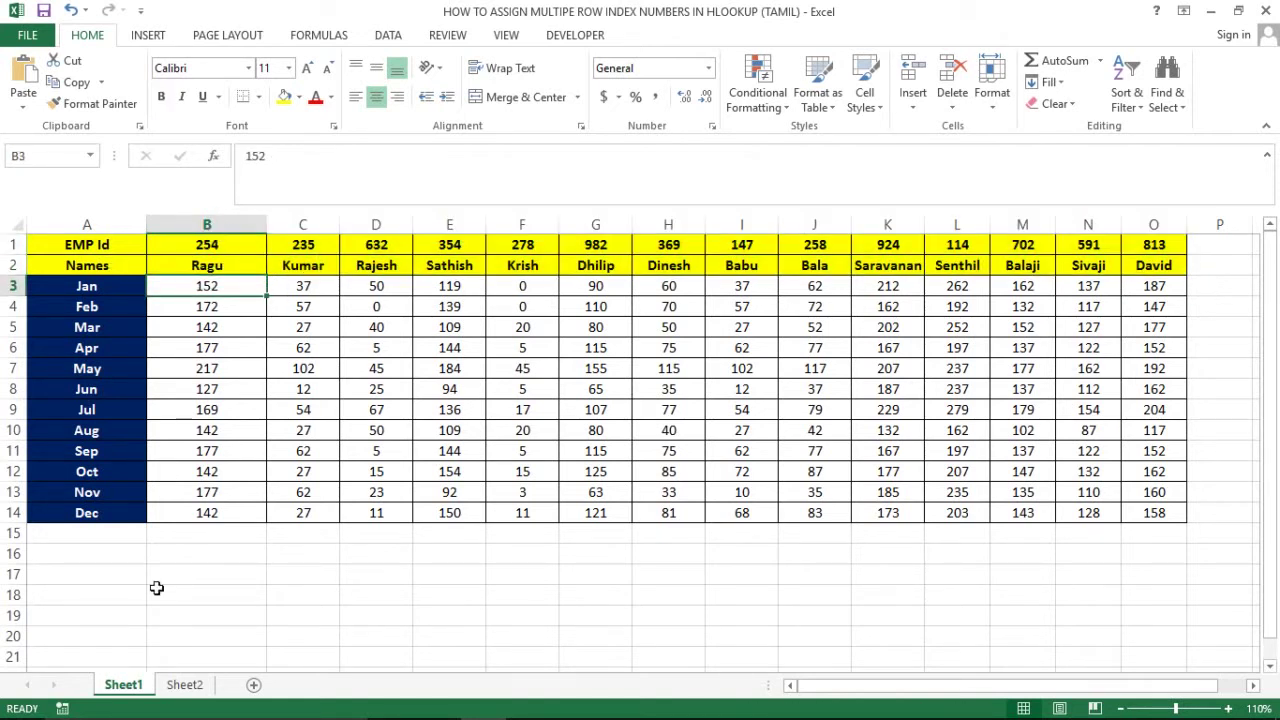
{"action": "left_click", "coordinate": [178, 686]}
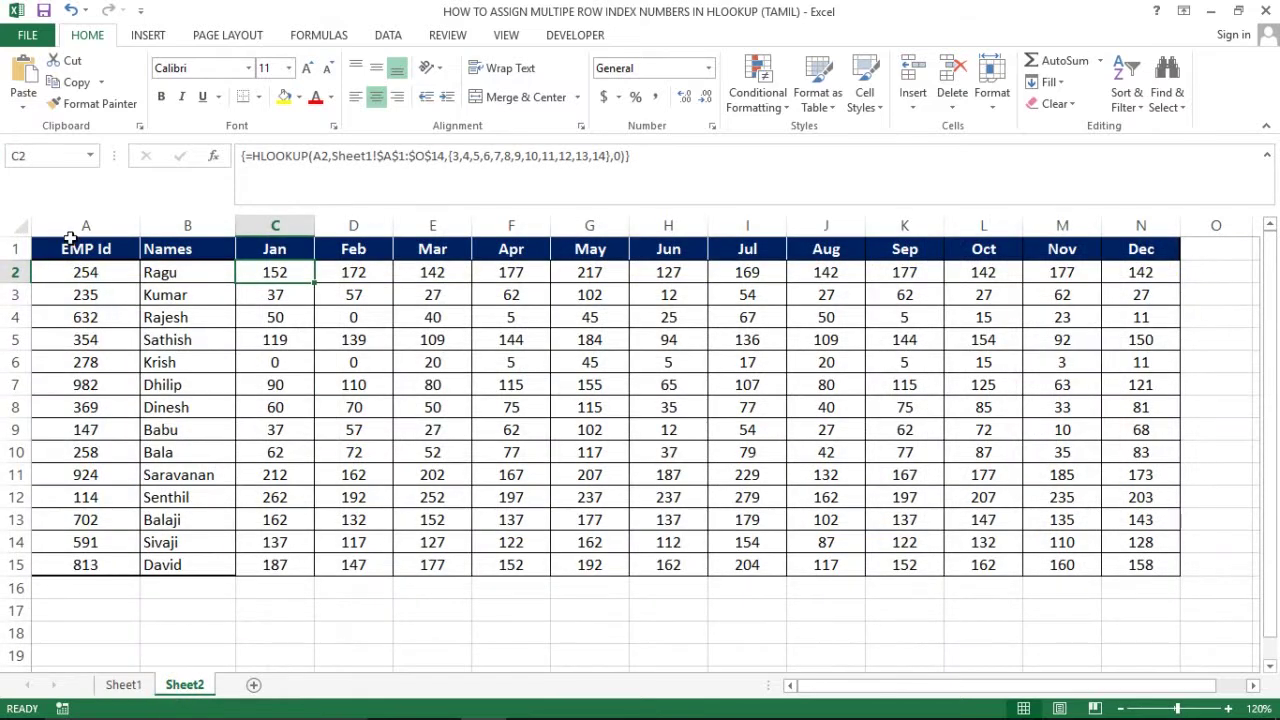
Select the Jan–Dec results C2:N15 and delete them.
{"action": "left_click", "coordinate": [70, 238]}
{"action": "key", "text": "Right"}
{"action": "key", "text": "Right"}
{"action": "key", "text": "Down"}
{"action": "key", "text": "ctrl+shift+Down"}
{"action": "key", "text": "ctrl+shift+Right"}
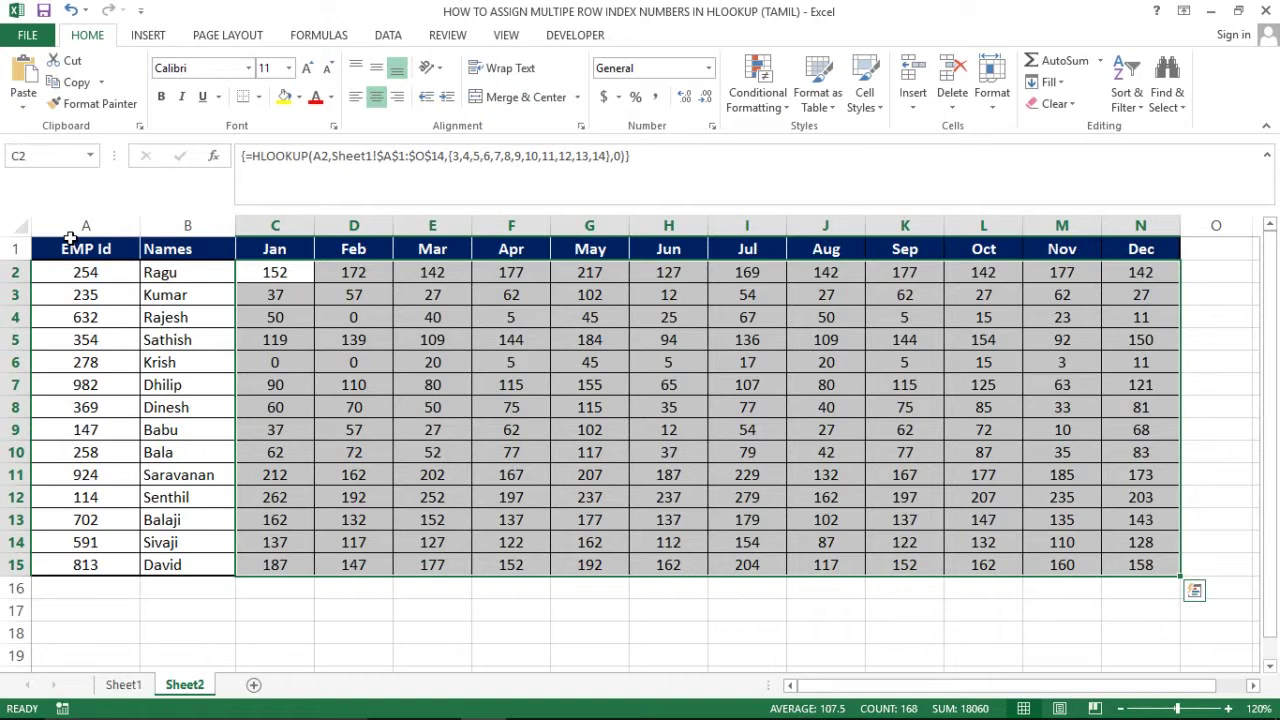
{"action": "key", "text": "Right"}
{"action": "key", "text": "Left"}
{"action": "key", "text": "ctrl+shift+Down"}
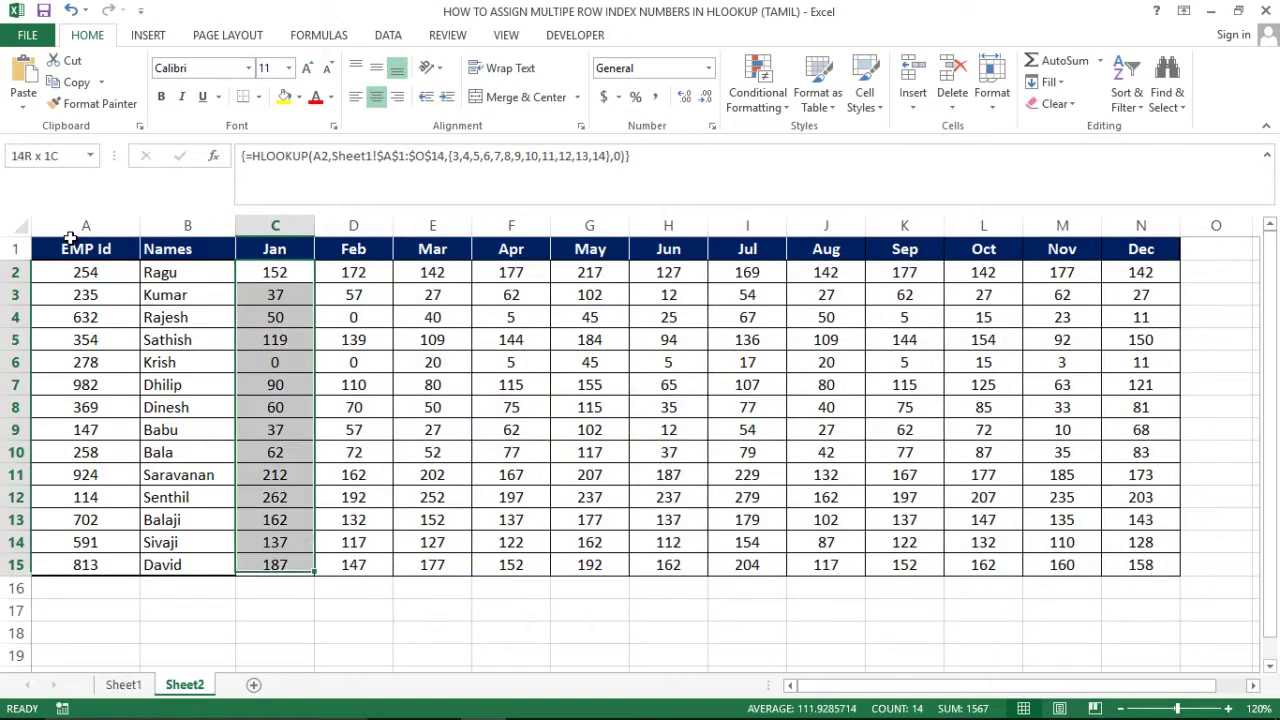
{"action": "key", "text": "ctrl+shift+Right"}
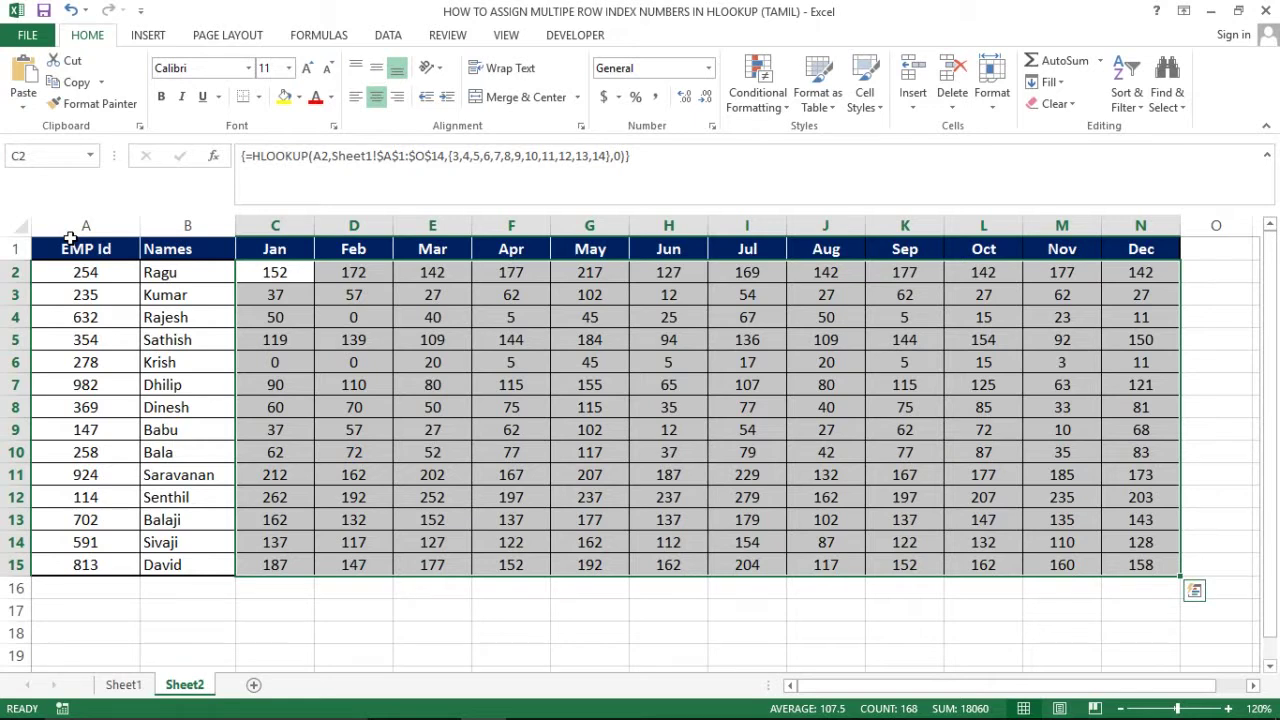
{"action": "key", "text": "Delete"}
{"action": "key", "text": "Up"}
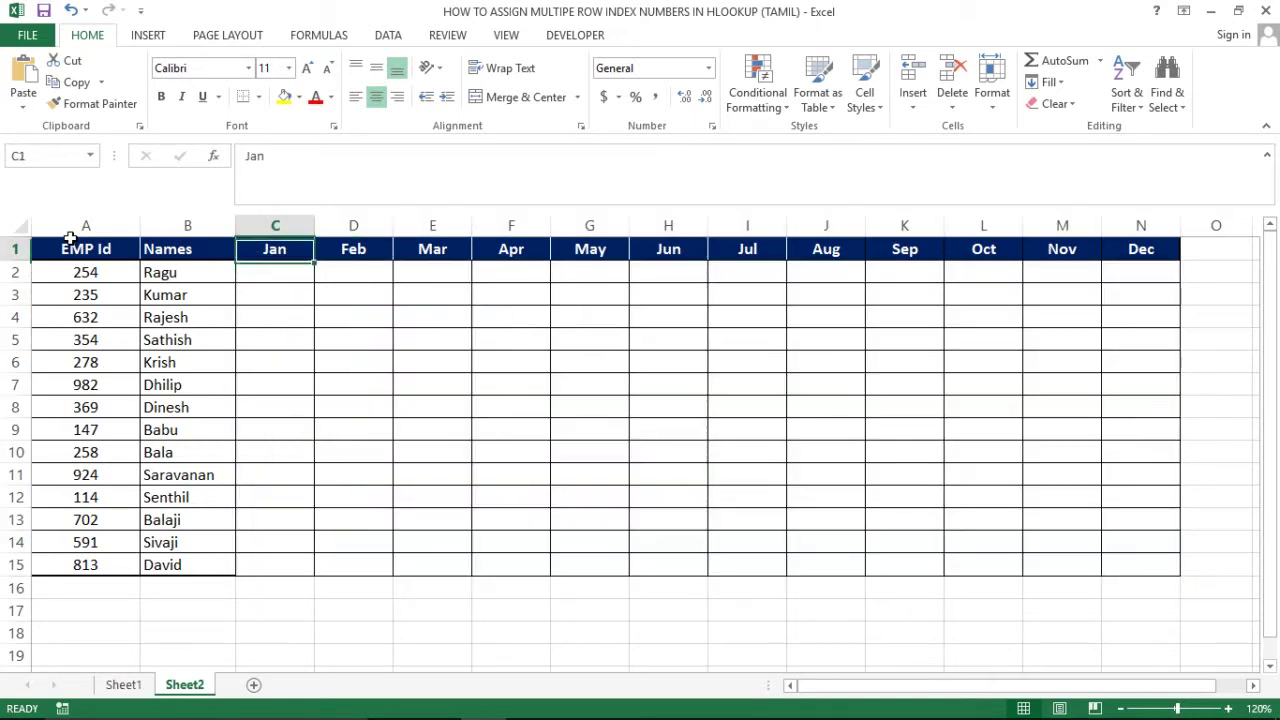
Insert a blank row above the table's heading row.
{"action": "key", "text": "shift+space"}
{"action": "key", "text": "ctrl+shift+plus"}
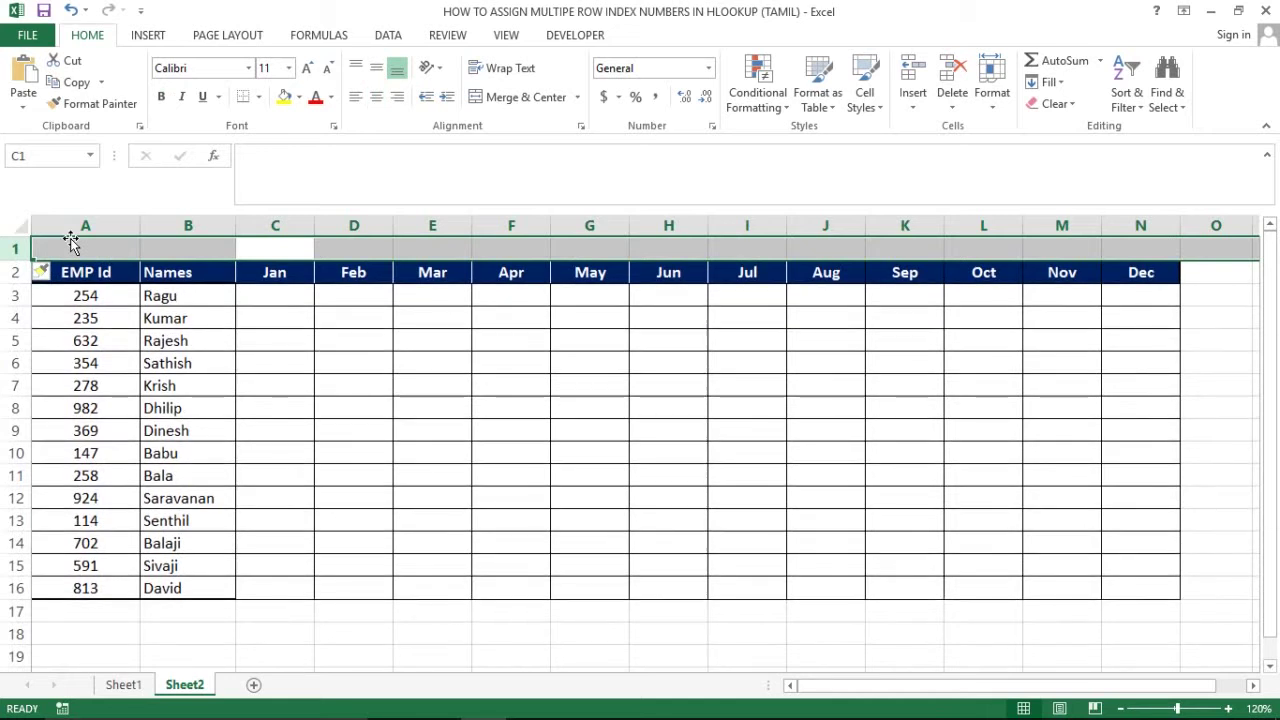
{"action": "key", "text": "Left"}
{"action": "key", "text": "Right"}
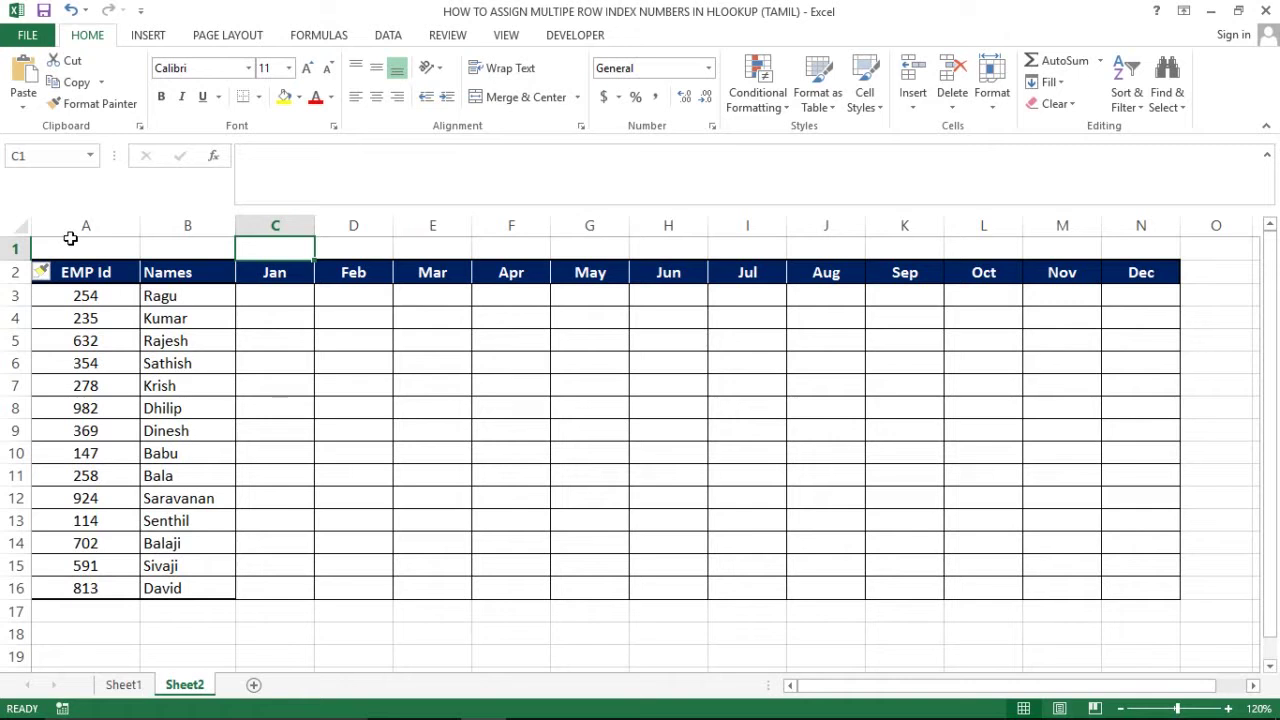
Enter 3 and 4 above Jan and Feb, then extend the series to 14 above Dec.
{"action": "type", "text": "2"}
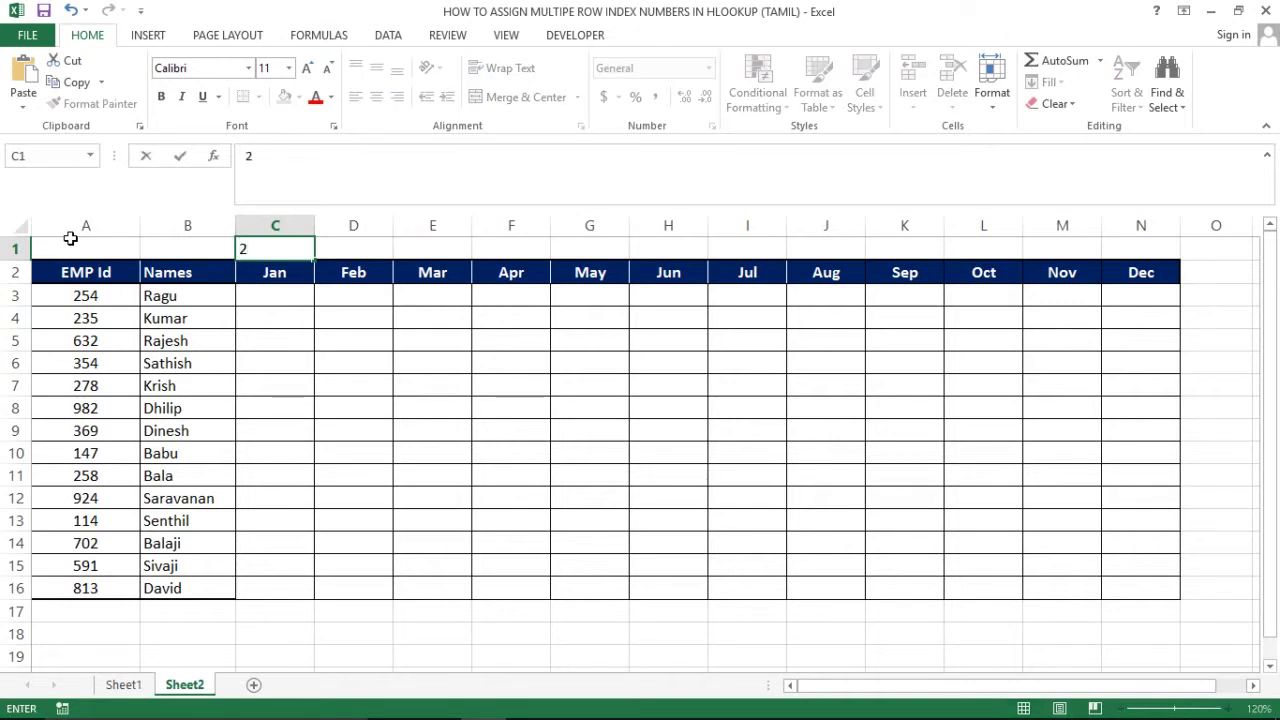
{"action": "key", "text": "Escape"}
{"action": "type", "text": "3"}
{"action": "key", "text": "Tab"}
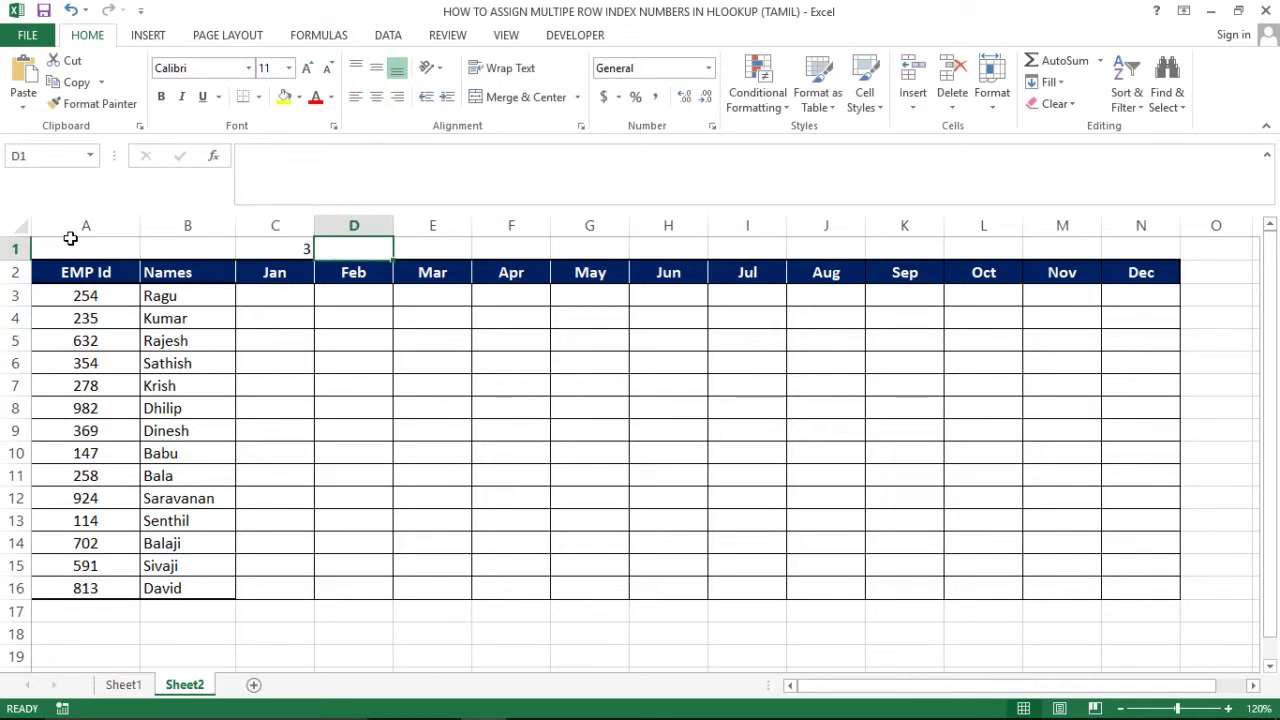
{"action": "type", "text": "4"}
{"action": "key", "text": "Return"}
{"action": "key", "text": "Up"}
{"action": "key", "text": "Left"}
{"action": "key", "text": "shift+Right"}
{"action": "key", "text": "shift+Right"}
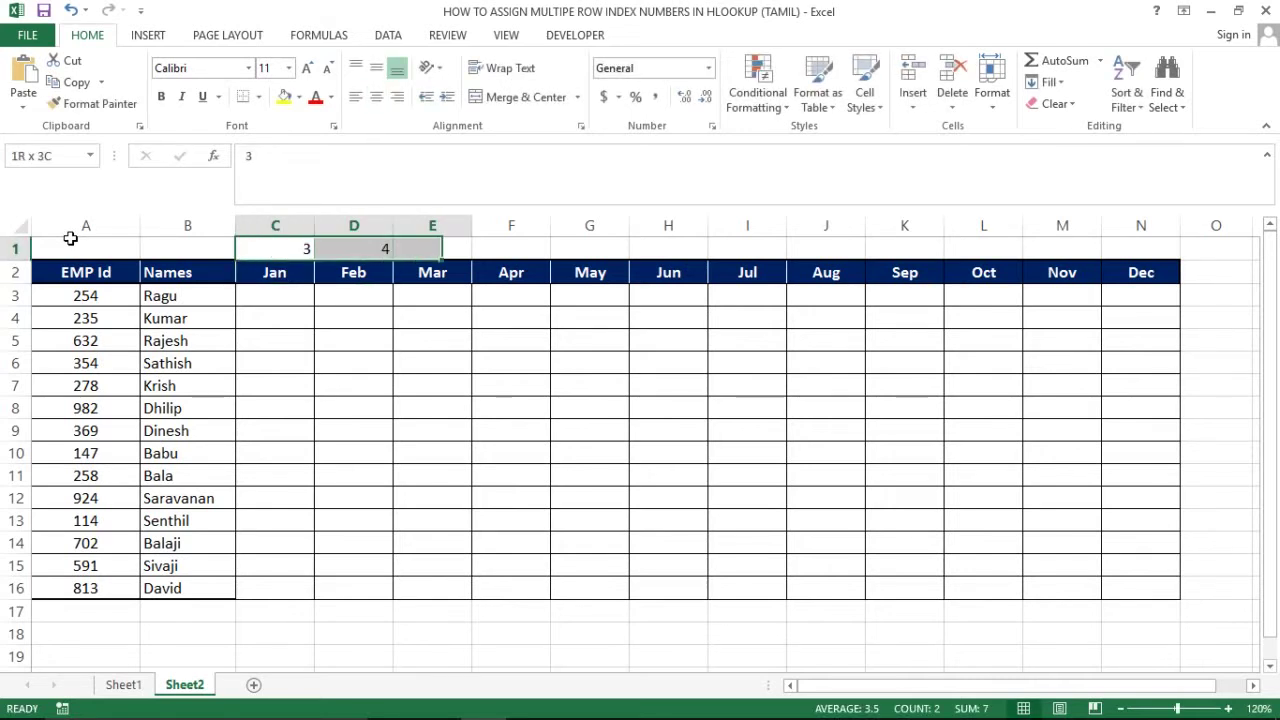
{"action": "key", "text": "shift+Left"}
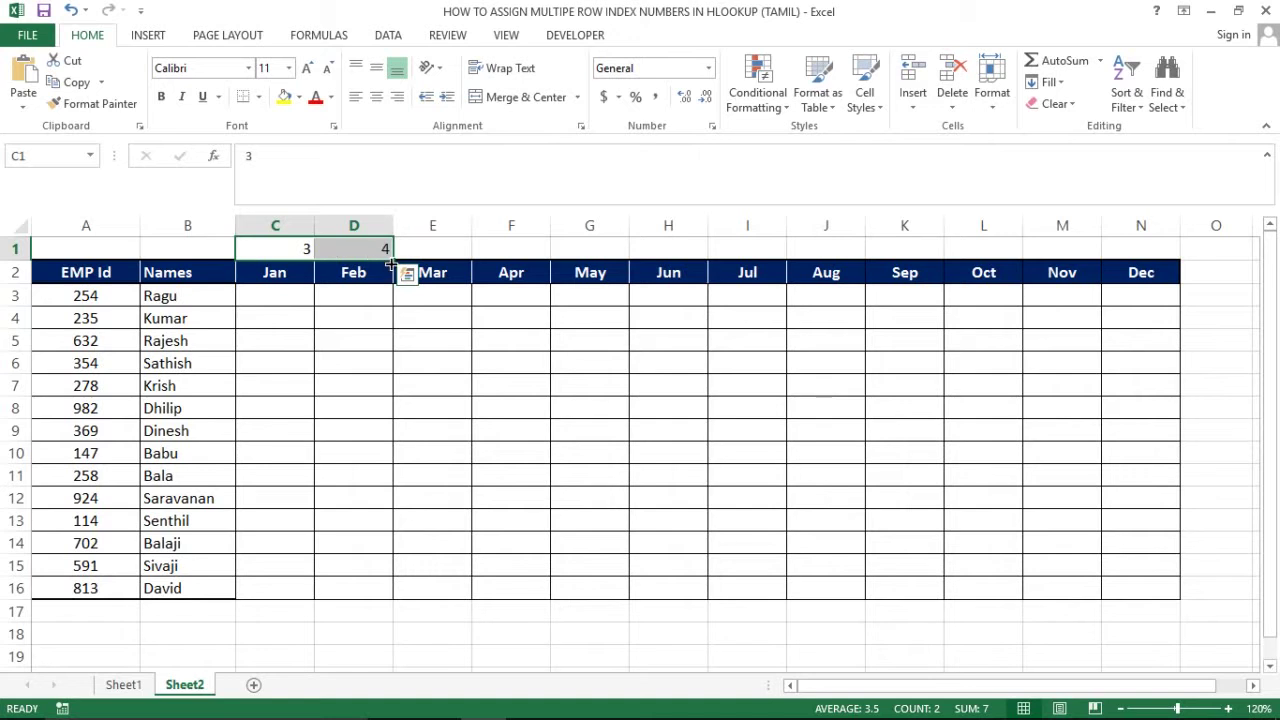
{"action": "left_click_drag", "start_coordinate": [392, 259], "coordinate": [1140, 272]}
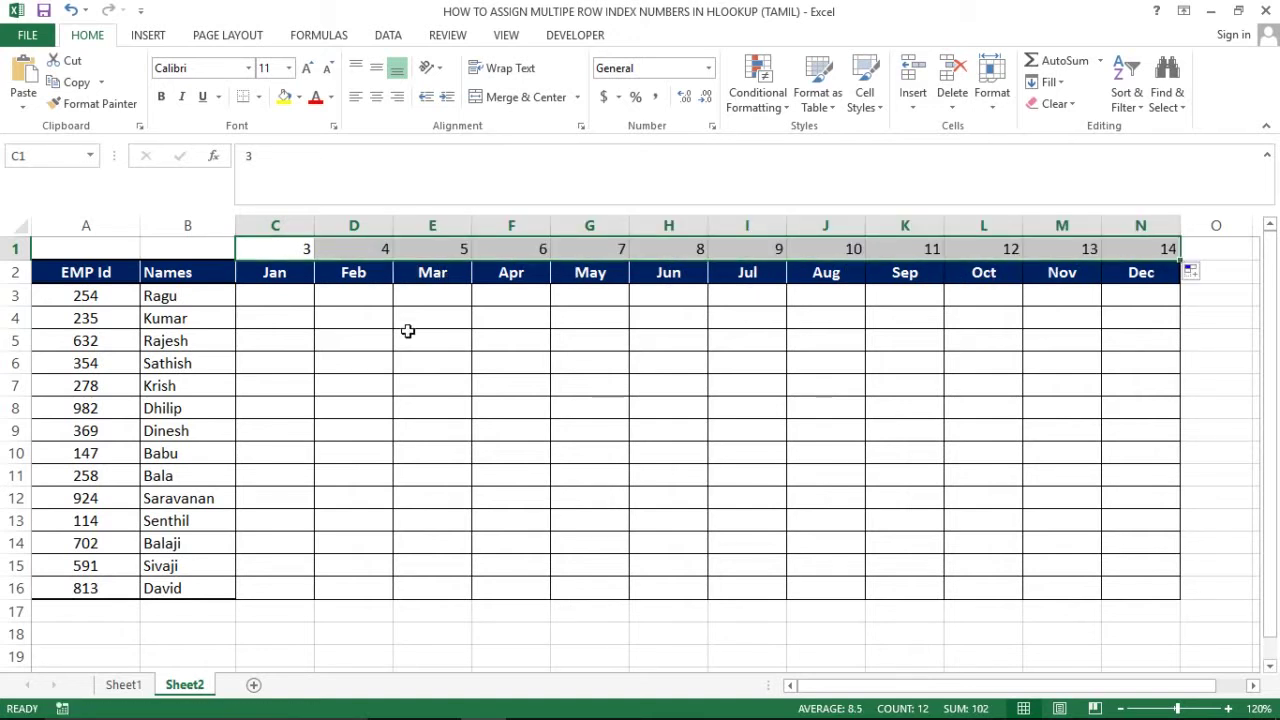
Check Sheet1's Jan–Dec rows, then select Ragu's Jan cell C3 on Sheet2.
{"action": "left_click", "coordinate": [123, 684]}
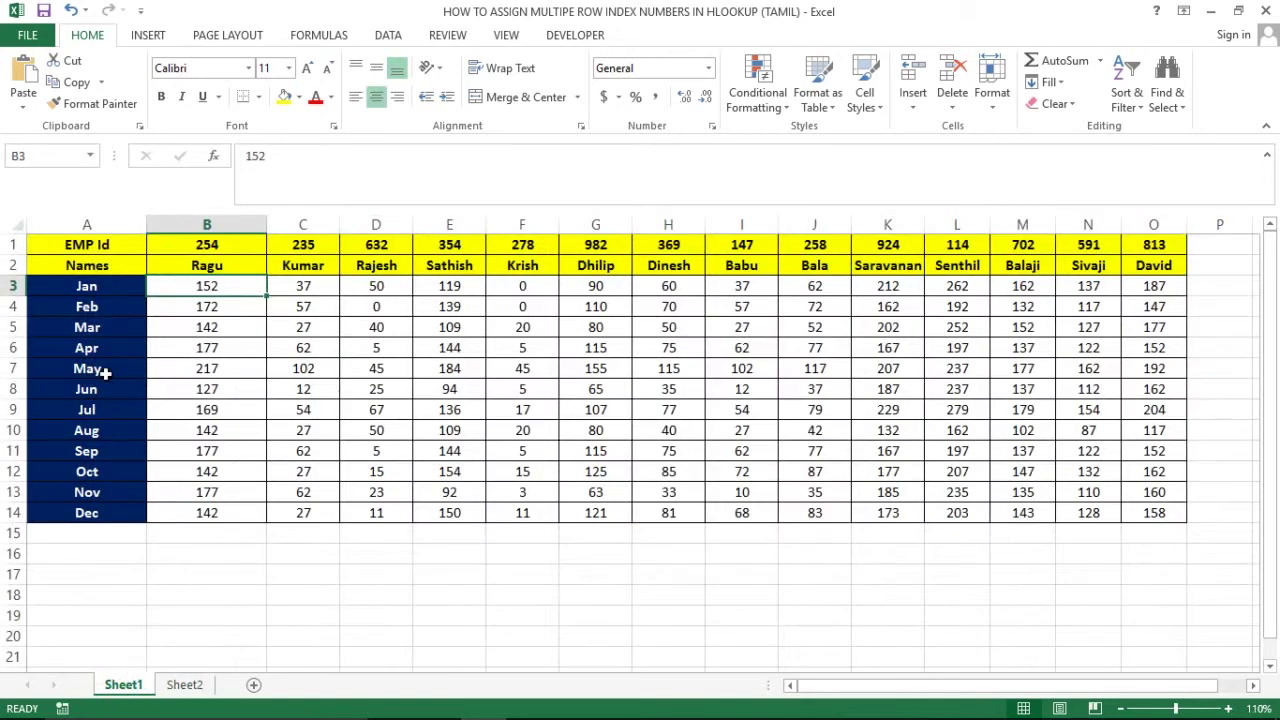
{"action": "left_click", "coordinate": [8, 286]}
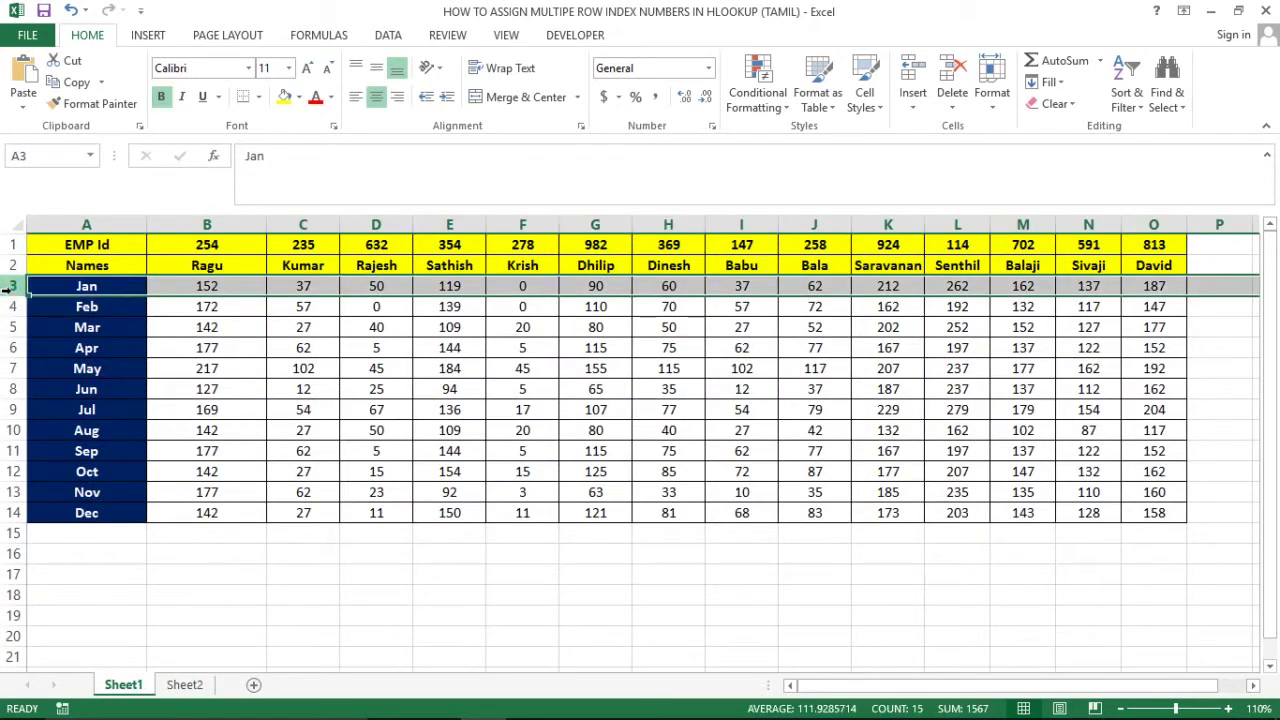
{"action": "left_click", "coordinate": [8, 512]}
{"action": "left_click", "coordinate": [184, 684]}
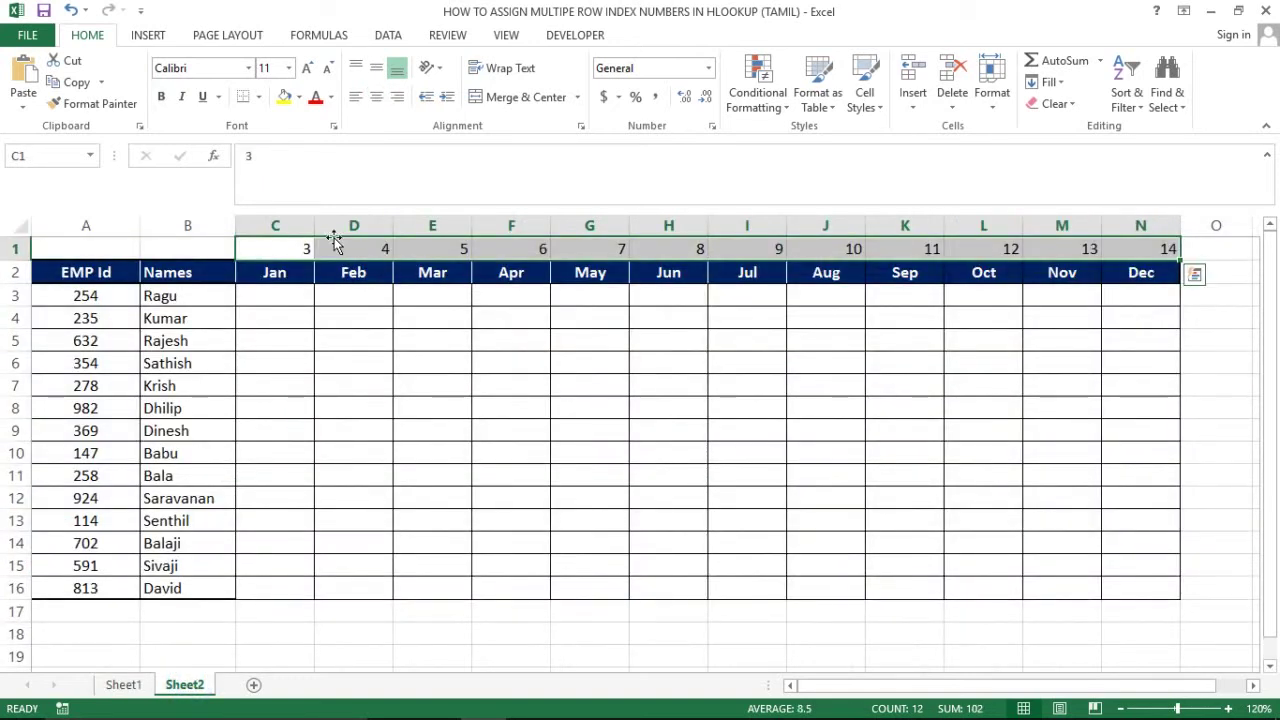
{"action": "left_click_drag", "start_coordinate": [300, 246], "coordinate": [305, 247]}
{"action": "key", "text": "Right"}
{"action": "key", "text": "Left"}
{"action": "key", "text": "Down"}
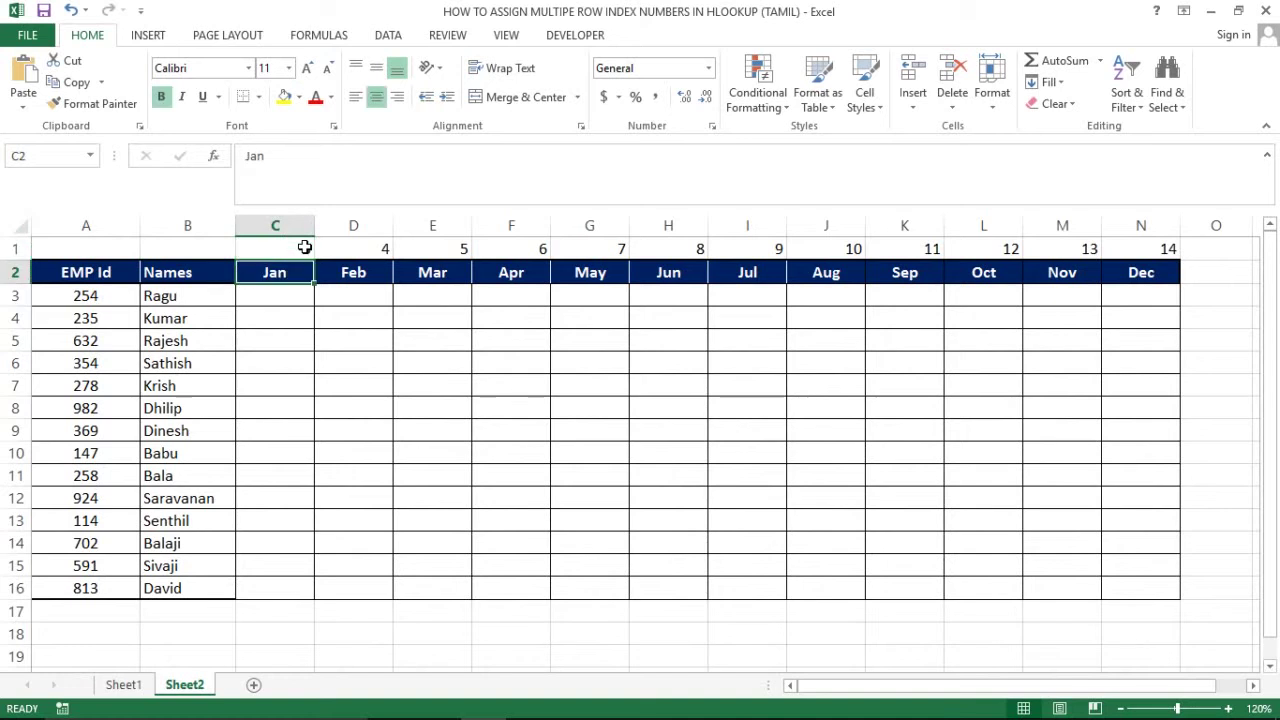
{"action": "left_click", "coordinate": [305, 247]}
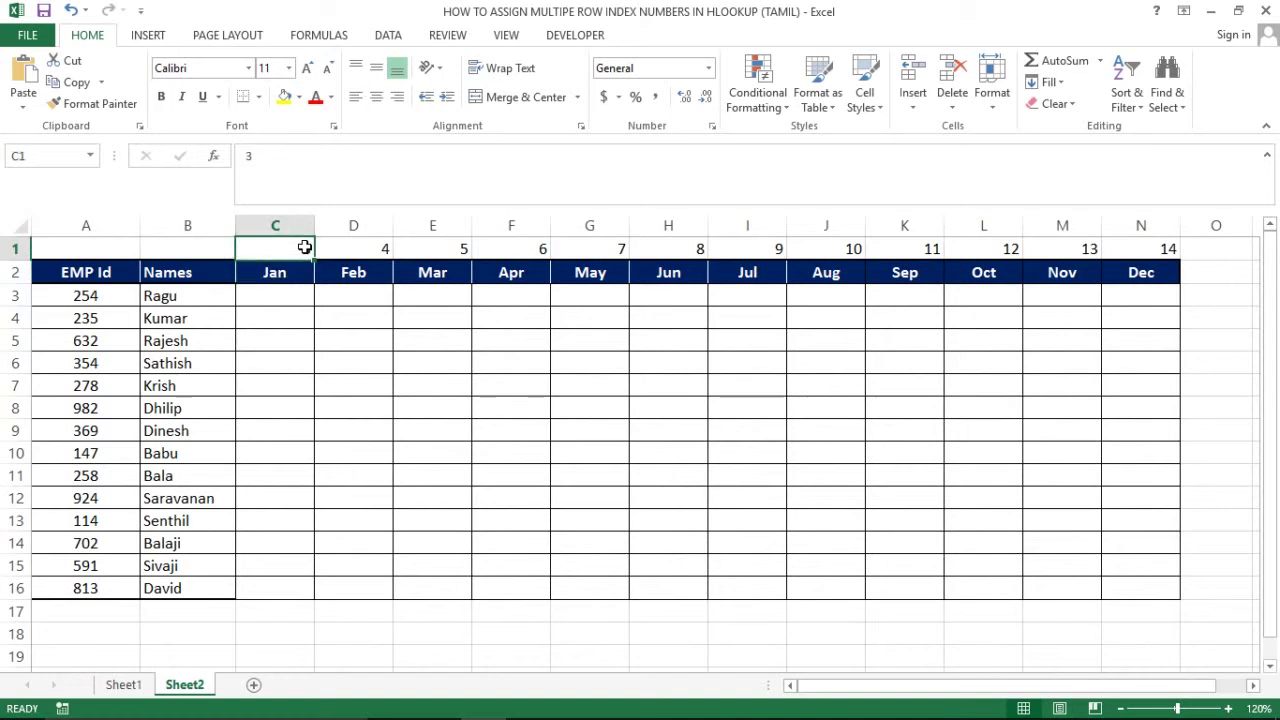
{"action": "left_click", "coordinate": [302, 296]}
Start =HLOOKUP($A3,Sheet1!$A$1:$O$14, in C3 with a column-locked lookup value.
{"action": "type", "text": "=HLOOKUP("}
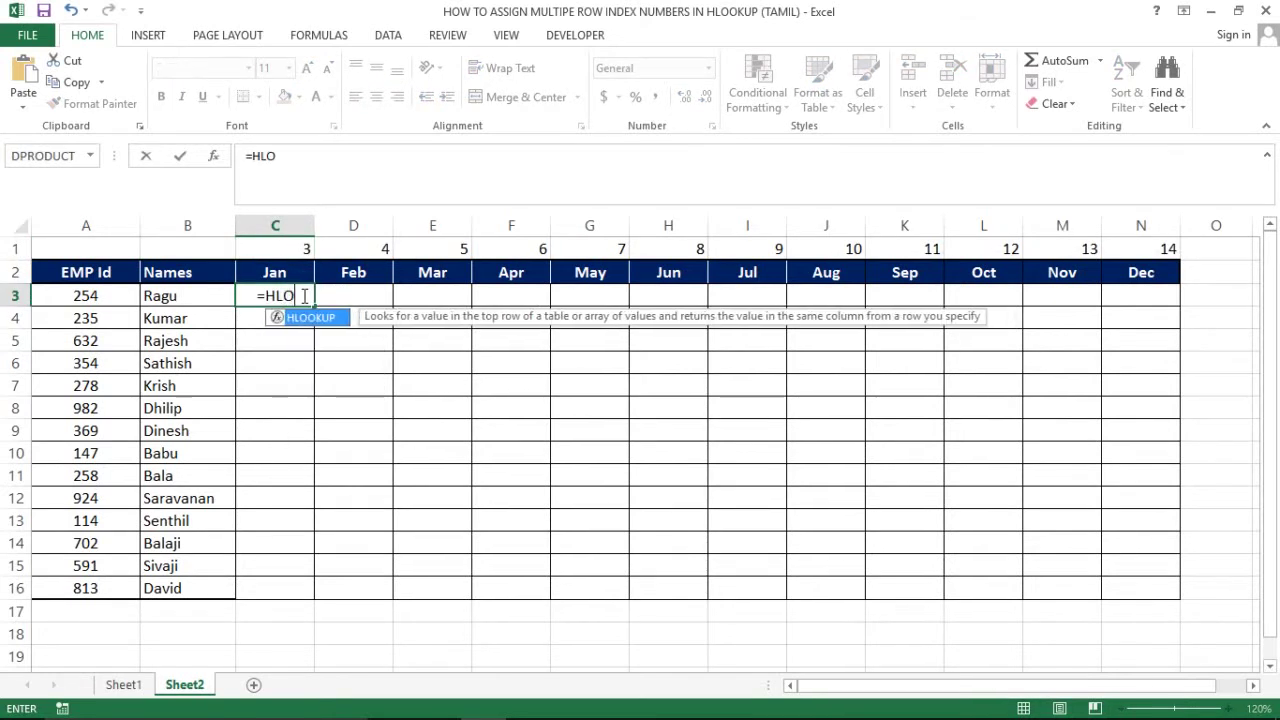
{"action": "left_click", "coordinate": [86, 296]}
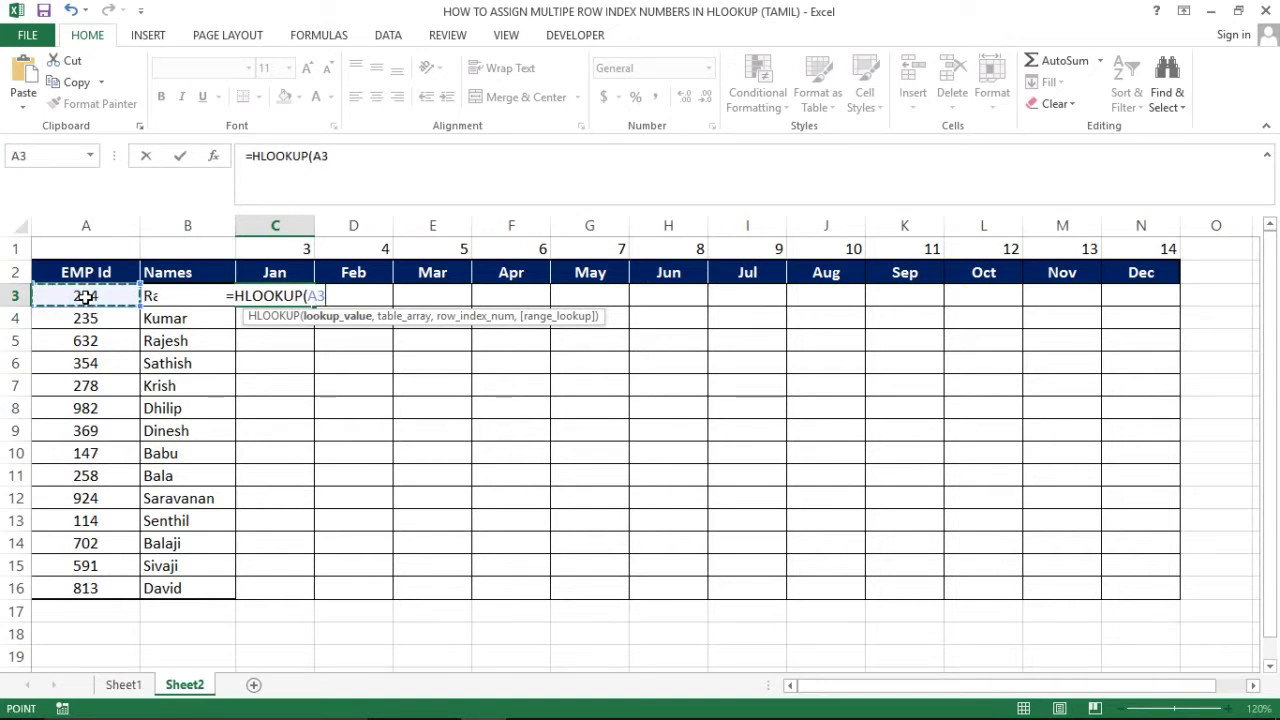
{"action": "key", "text": "F4"}
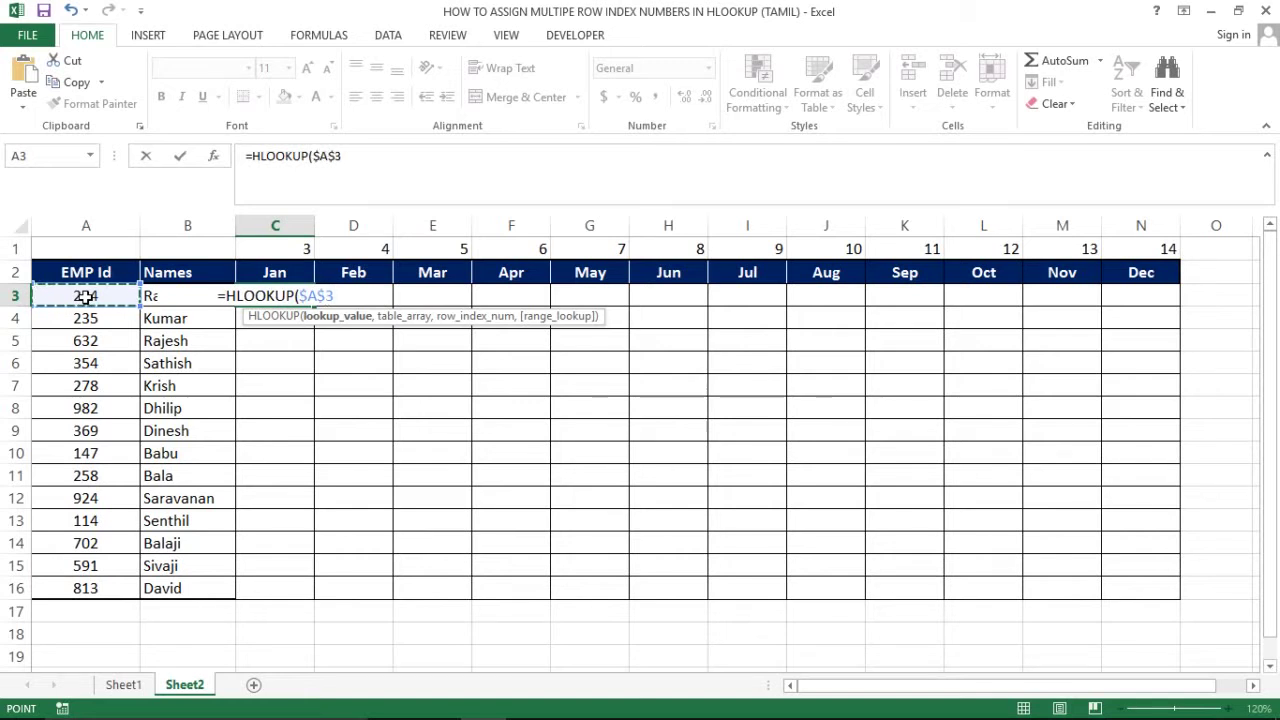
{"action": "key", "text": "F4"}
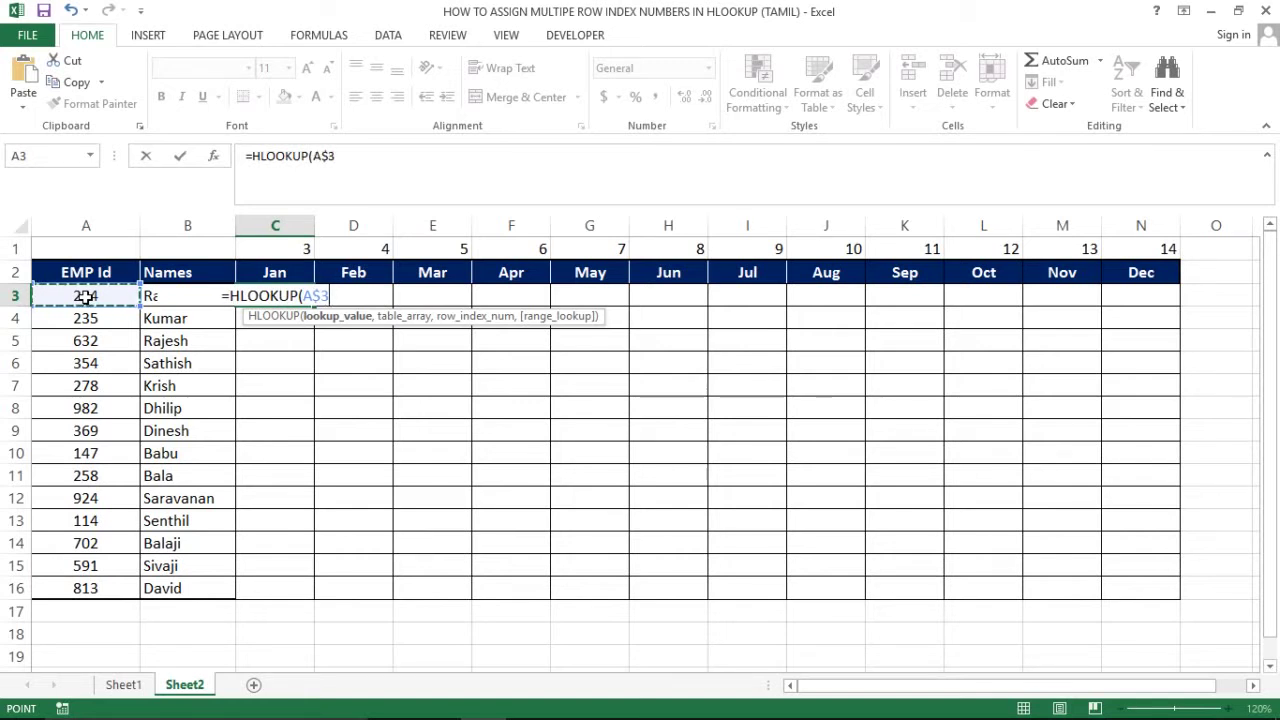
{"action": "key", "text": "F4"}
{"action": "type", "text": ","}
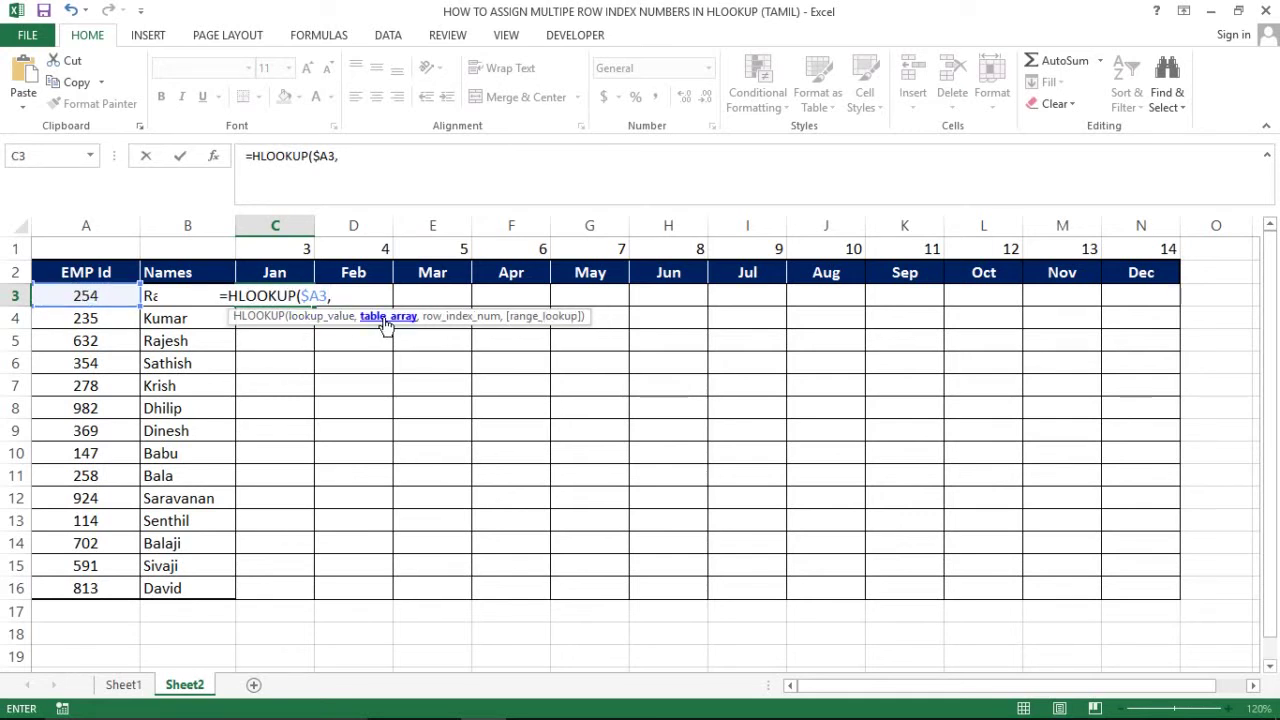
{"action": "left_click", "coordinate": [124, 684]}
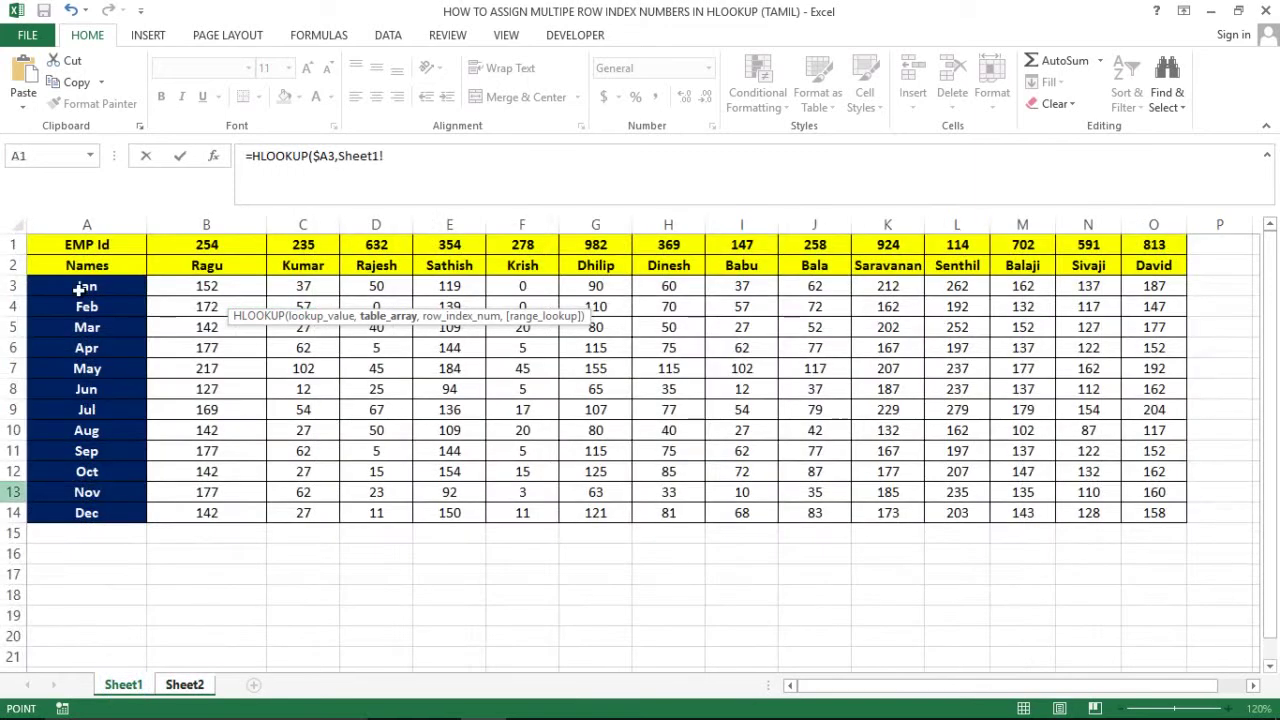
{"action": "left_click", "coordinate": [85, 244]}
{"action": "left_click_drag", "start_coordinate": [83, 250], "coordinate": [1180, 515]}
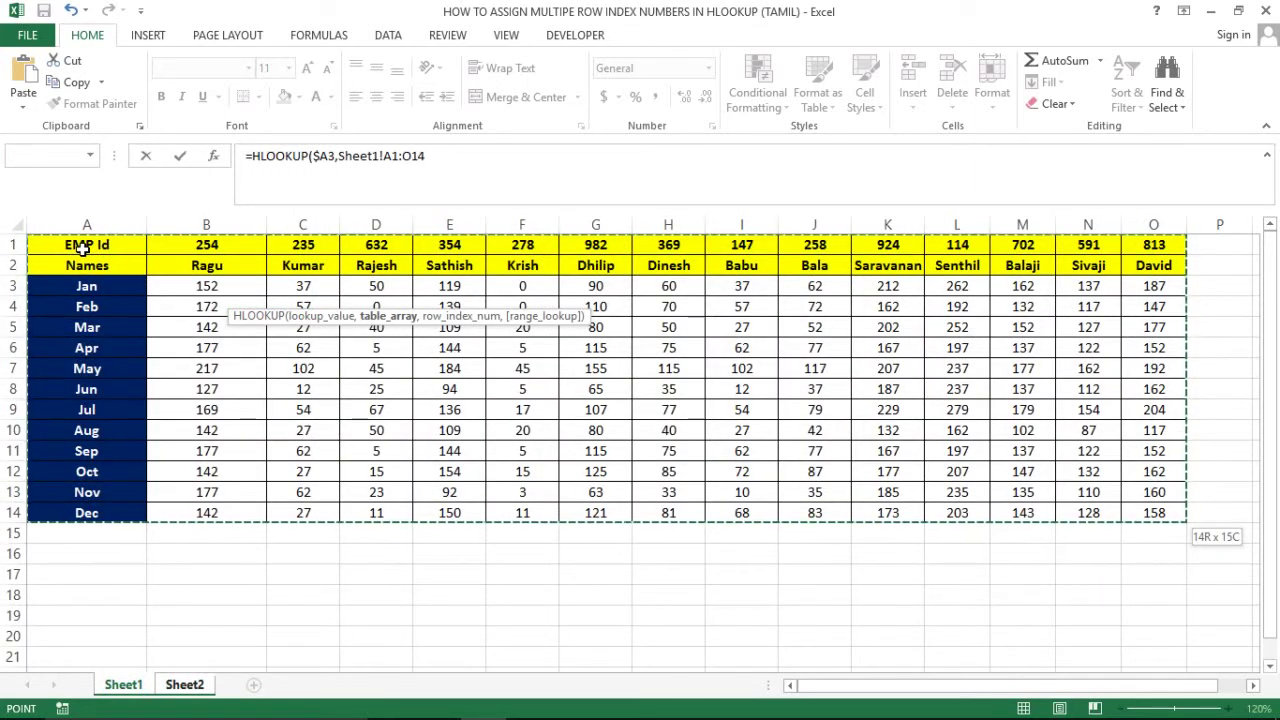
{"action": "key", "text": "F4"}
{"action": "type", "text": ","}
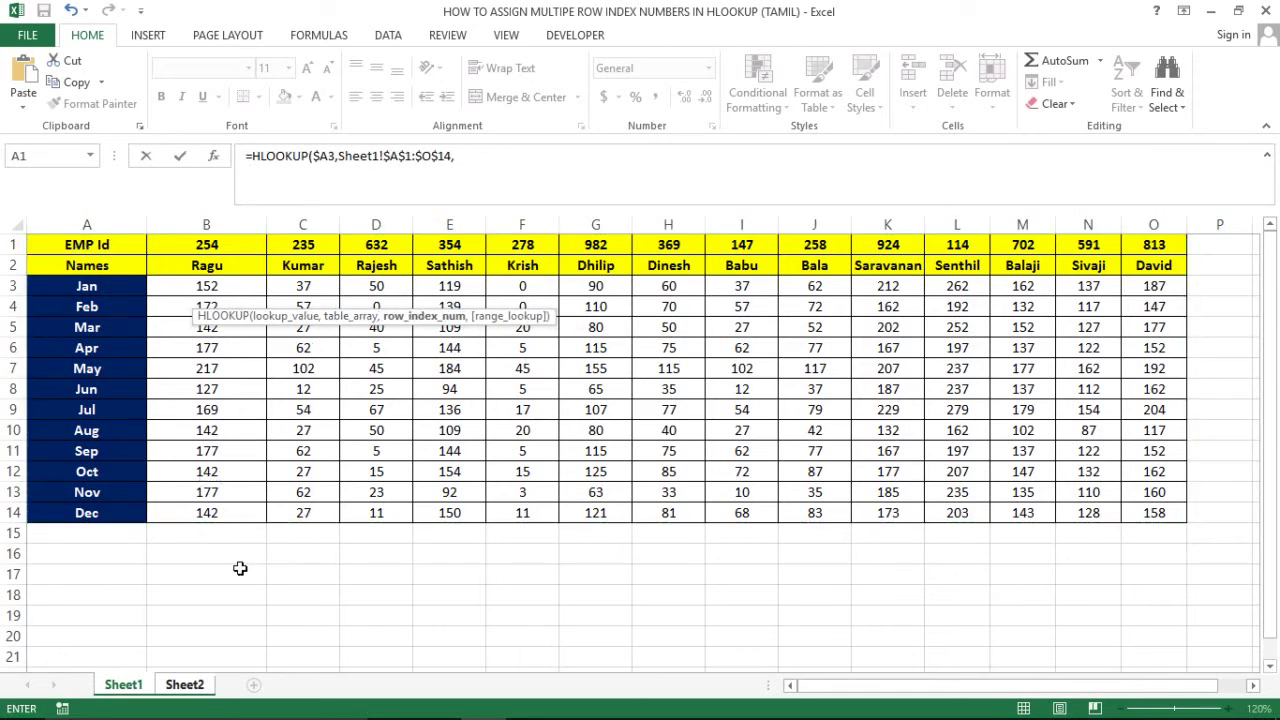
Finish with row index Sheet2!C$1 and exact match 0, returning Ragu's Jan value 152.
{"action": "left_click", "coordinate": [182, 687]}
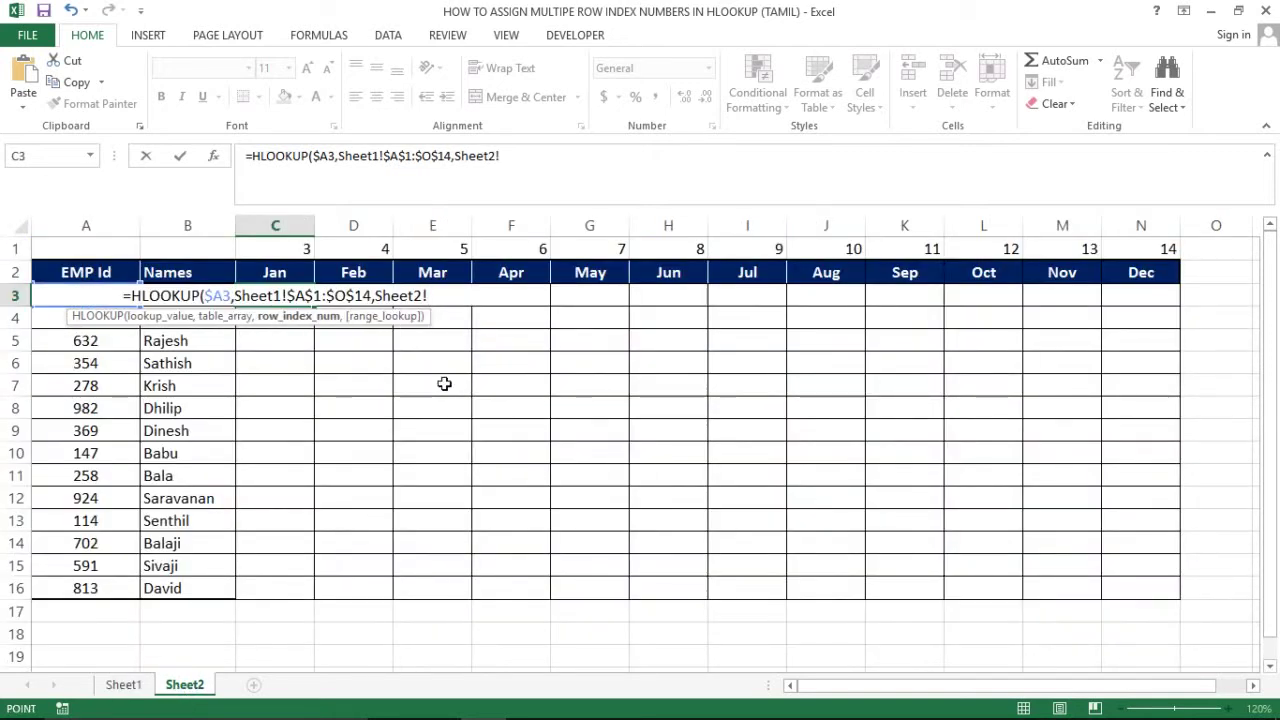
{"action": "left_click", "coordinate": [271, 251]}
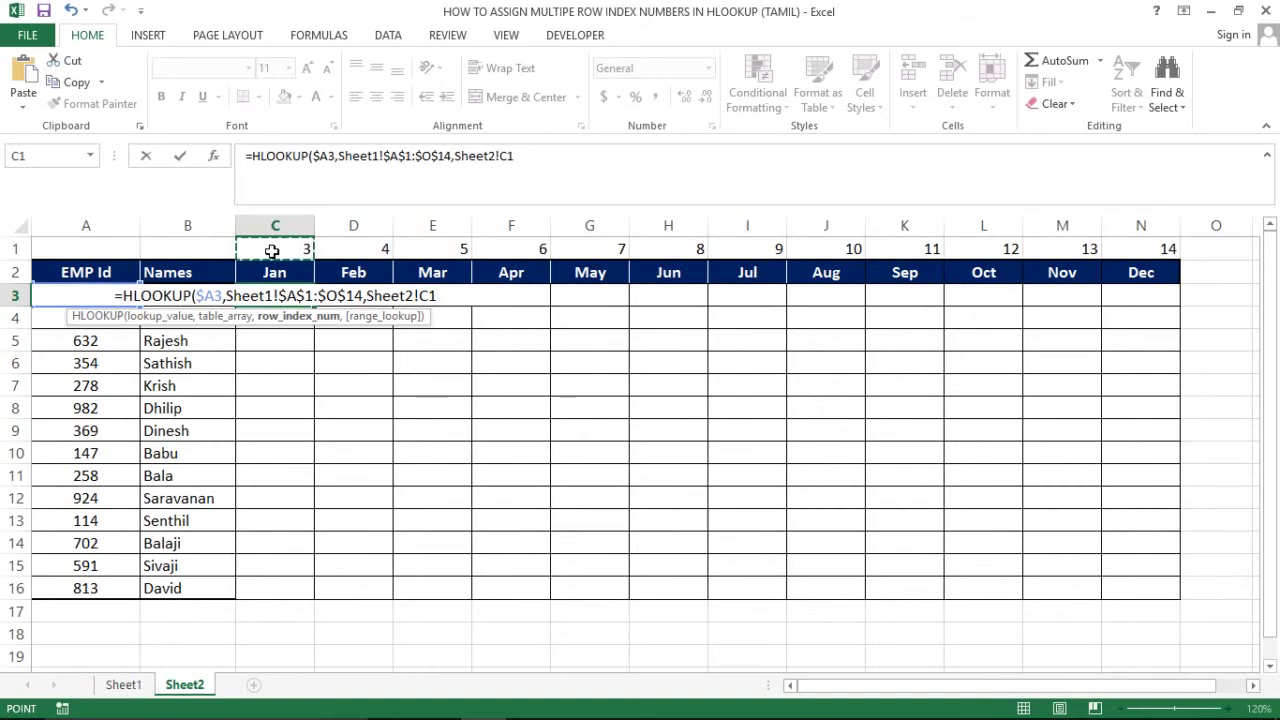
{"action": "key", "text": "F4"}
{"action": "key", "text": "F4"}
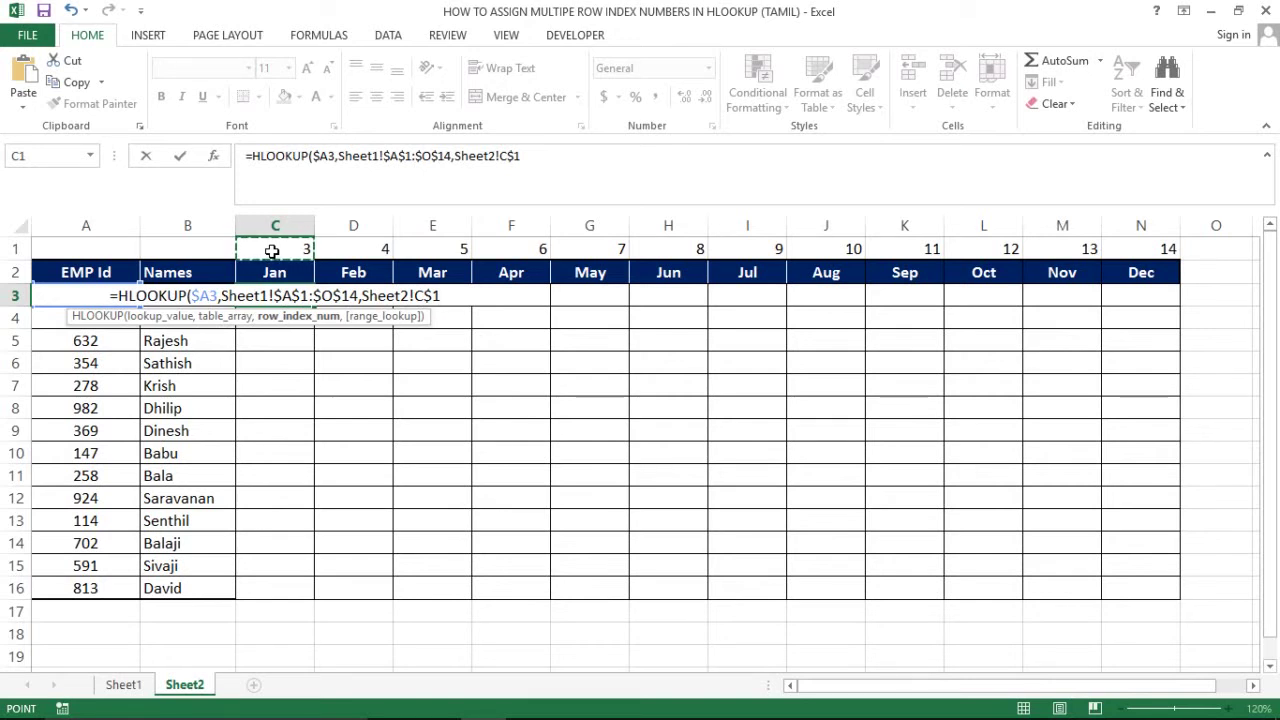
{"action": "type", "text": ","}
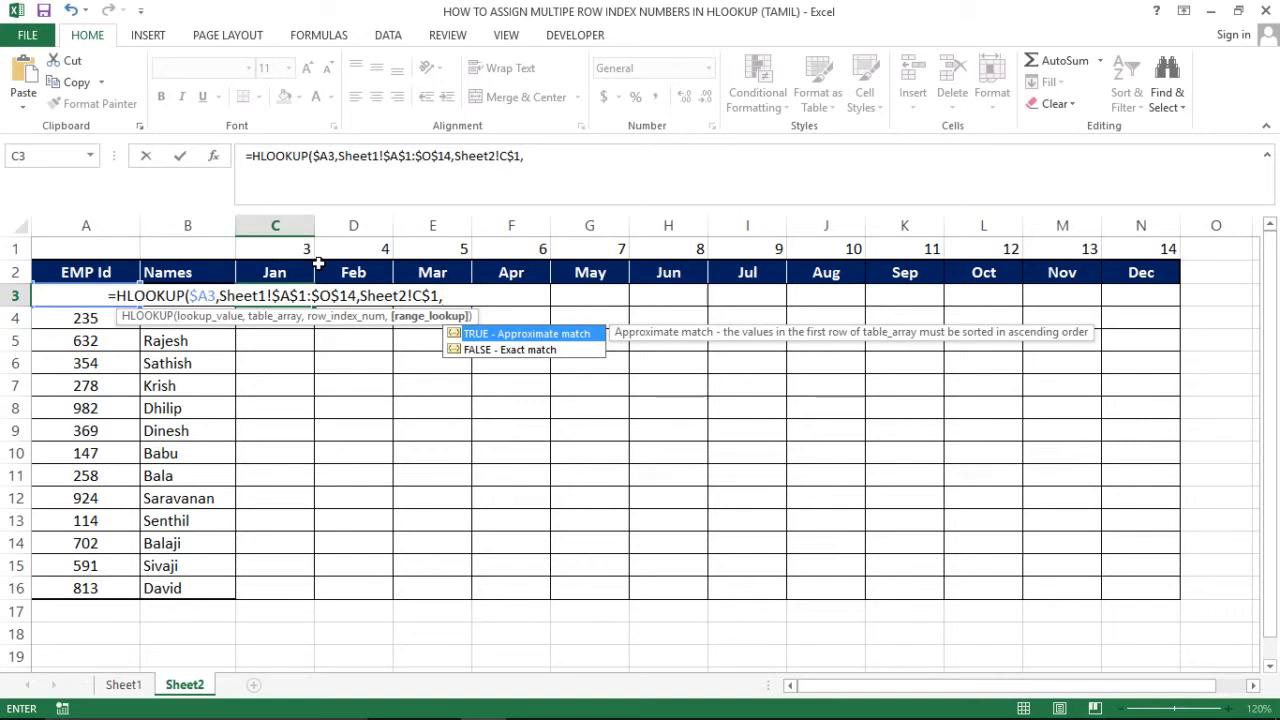
{"action": "type", "text": "0)"}
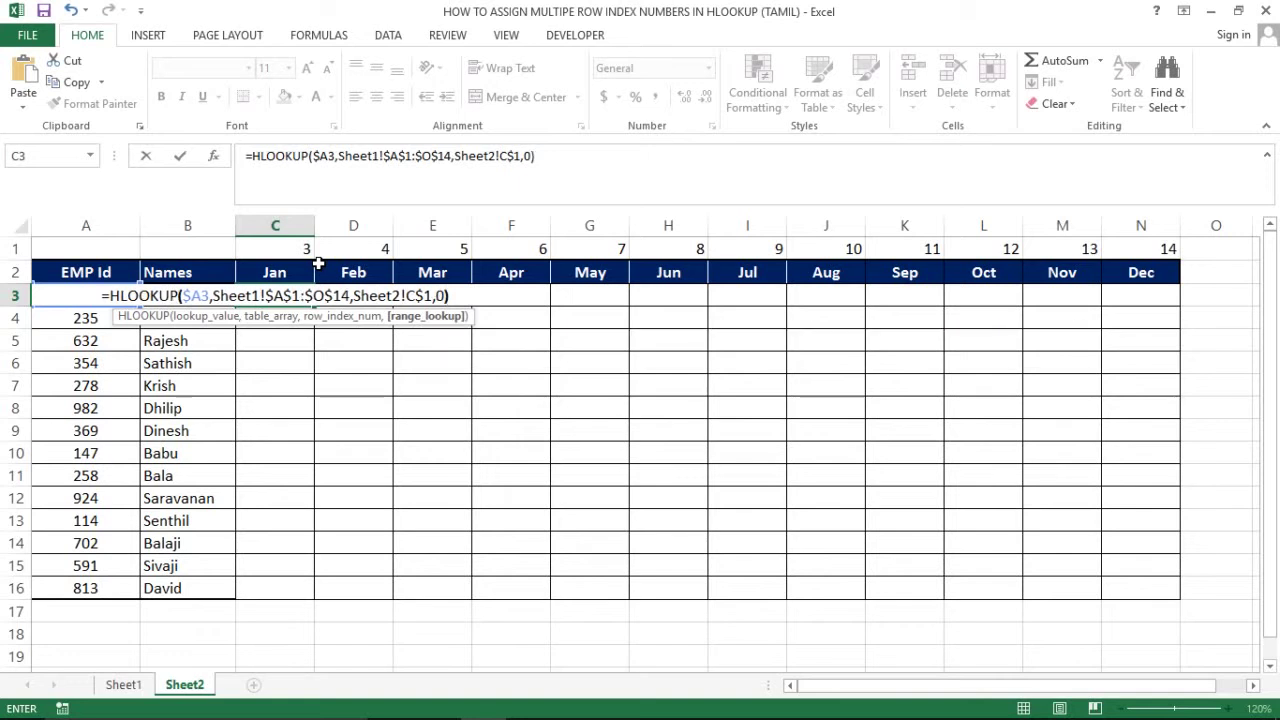
{"action": "key", "text": "Return"}
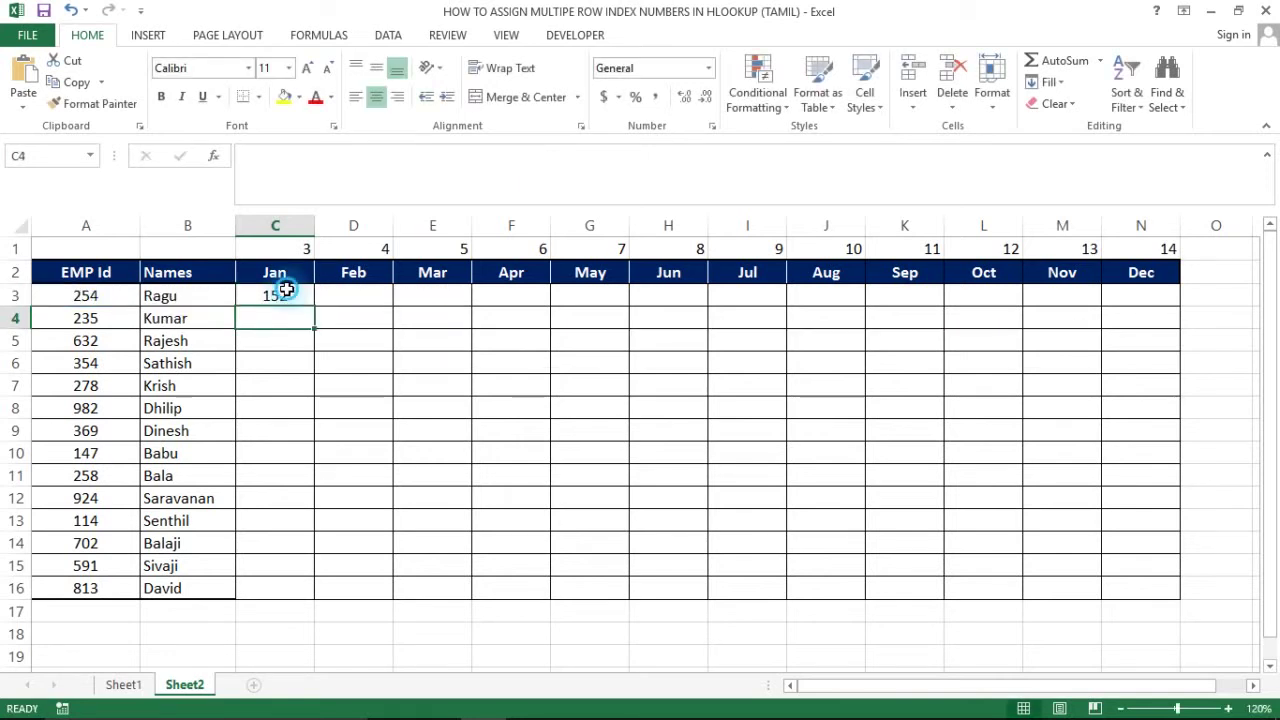
Copy the C3 formula across Ragu's Feb–Dec cells D3:N3.
{"action": "left_click", "coordinate": [287, 291]}
{"action": "key", "text": "ctrl+c"}
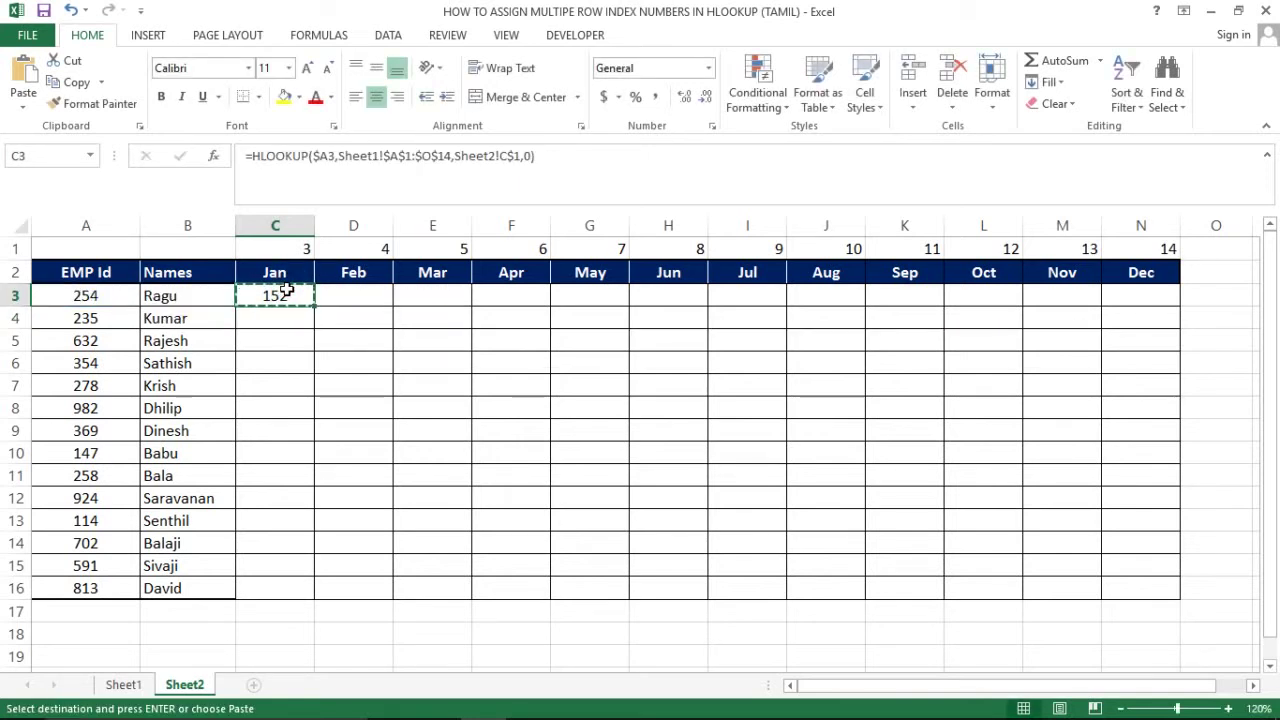
{"action": "key", "text": "Right"}
{"action": "key", "text": "shift+Right"}
{"action": "key", "text": "shift+Right"}
{"action": "key", "text": "shift+Right"}
{"action": "key", "text": "shift+Right"}
{"action": "key", "text": "shift+Right"}
{"action": "key", "text": "shift+Right"}
{"action": "key", "text": "shift+Right"}
{"action": "key", "text": "shift+Right"}
{"action": "key", "text": "shift+Right"}
{"action": "key", "text": "shift+Right"}
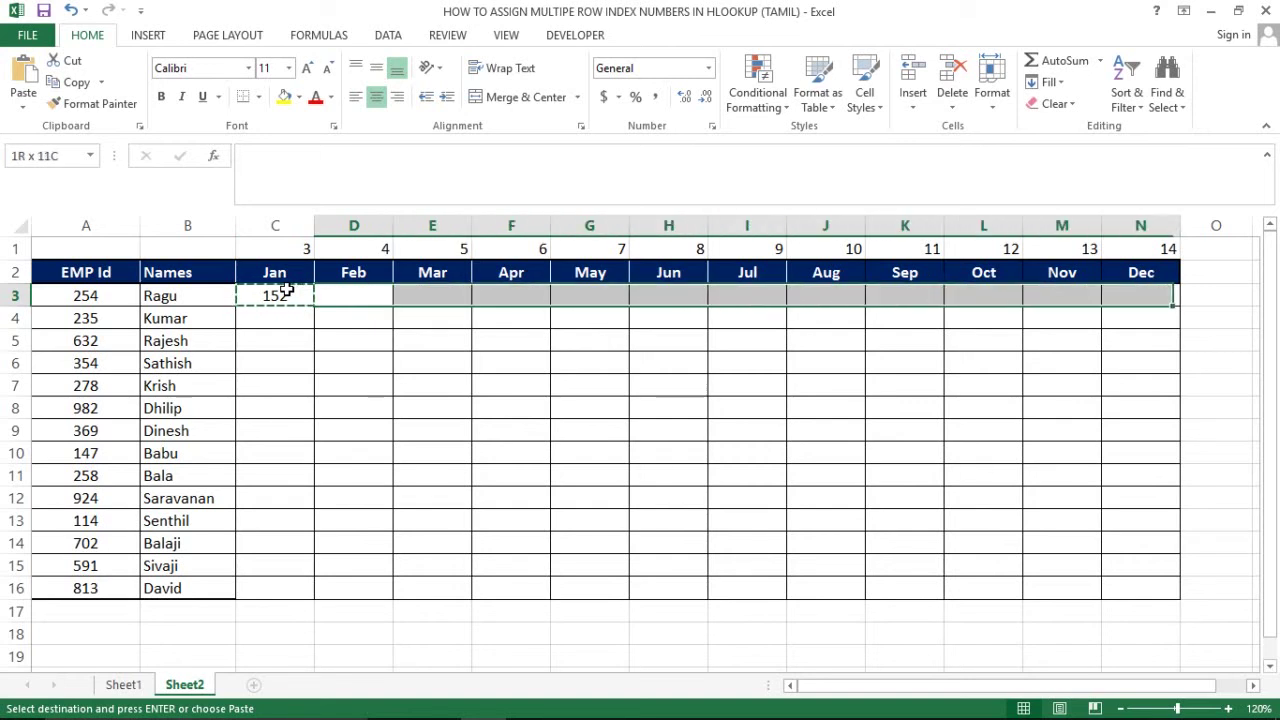
{"action": "key", "text": "ctrl+v"}
Paste the formula down every employee row, C3:N16, and review the filled results.
{"action": "key", "text": "Left"}
{"action": "key", "text": "Left"}
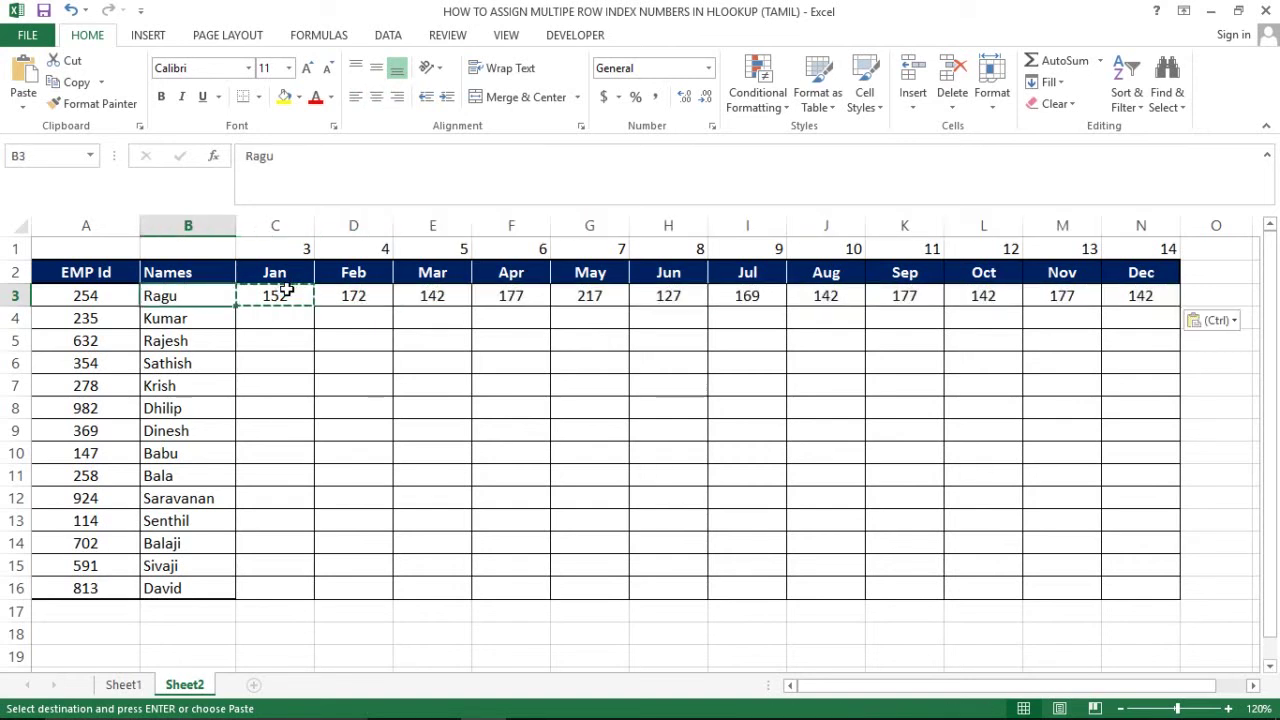
{"action": "key", "text": "Right"}
{"action": "key", "text": "shift+Right"}
{"action": "key", "text": "shift+Right"}
{"action": "key", "text": "shift+Right"}
{"action": "key", "text": "shift+Right"}
{"action": "key", "text": "shift+Right"}
{"action": "key", "text": "shift+Right"}
{"action": "key", "text": "shift+Right"}
{"action": "key", "text": "shift+Right"}
{"action": "key", "text": "shift+Right"}
{"action": "key", "text": "shift+Right"}
{"action": "key", "text": "shift+Right"}
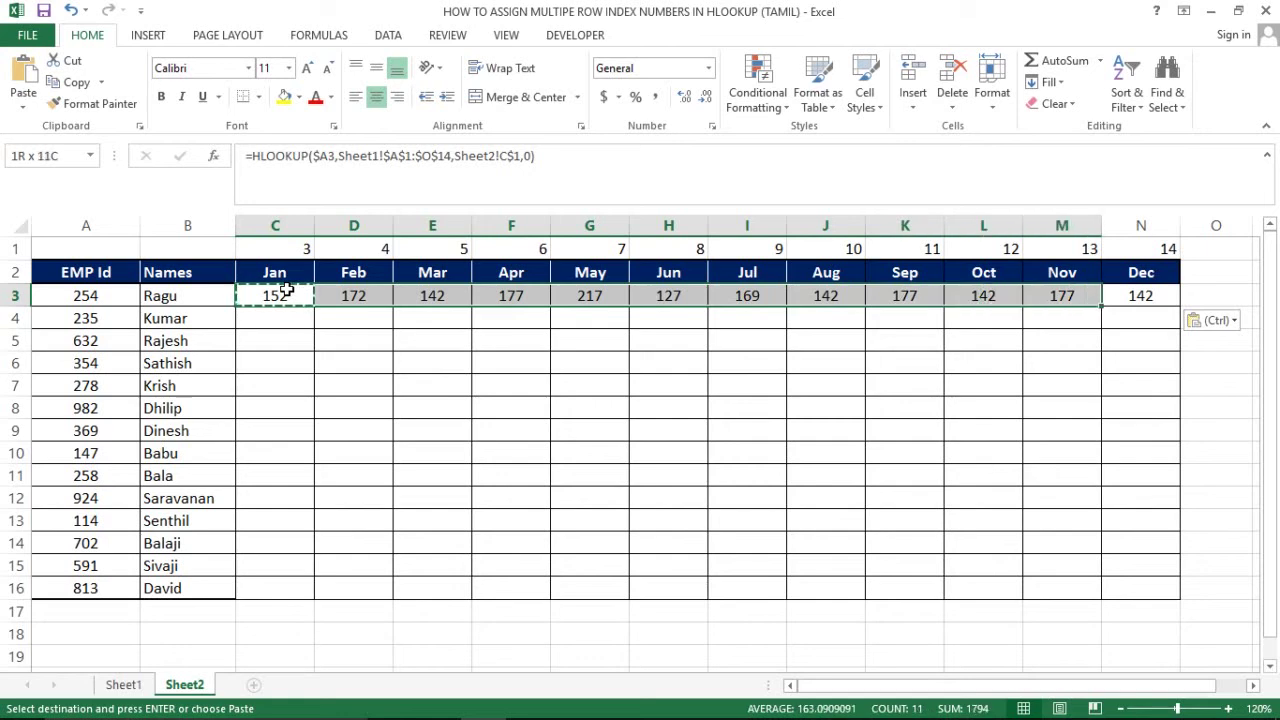
{"action": "key", "text": "shift+Down"}
{"action": "key", "text": "shift+Down"}
{"action": "key", "text": "shift+Down"}
{"action": "key", "text": "shift+Down"}
{"action": "key", "text": "shift+Down"}
{"action": "key", "text": "shift+Down"}
{"action": "key", "text": "shift+Down"}
{"action": "key", "text": "shift+Down"}
{"action": "key", "text": "shift+Down"}
{"action": "key", "text": "shift+Down"}
{"action": "key", "text": "shift+Down"}
{"action": "key", "text": "shift+Down"}
{"action": "key", "text": "shift+Down"}
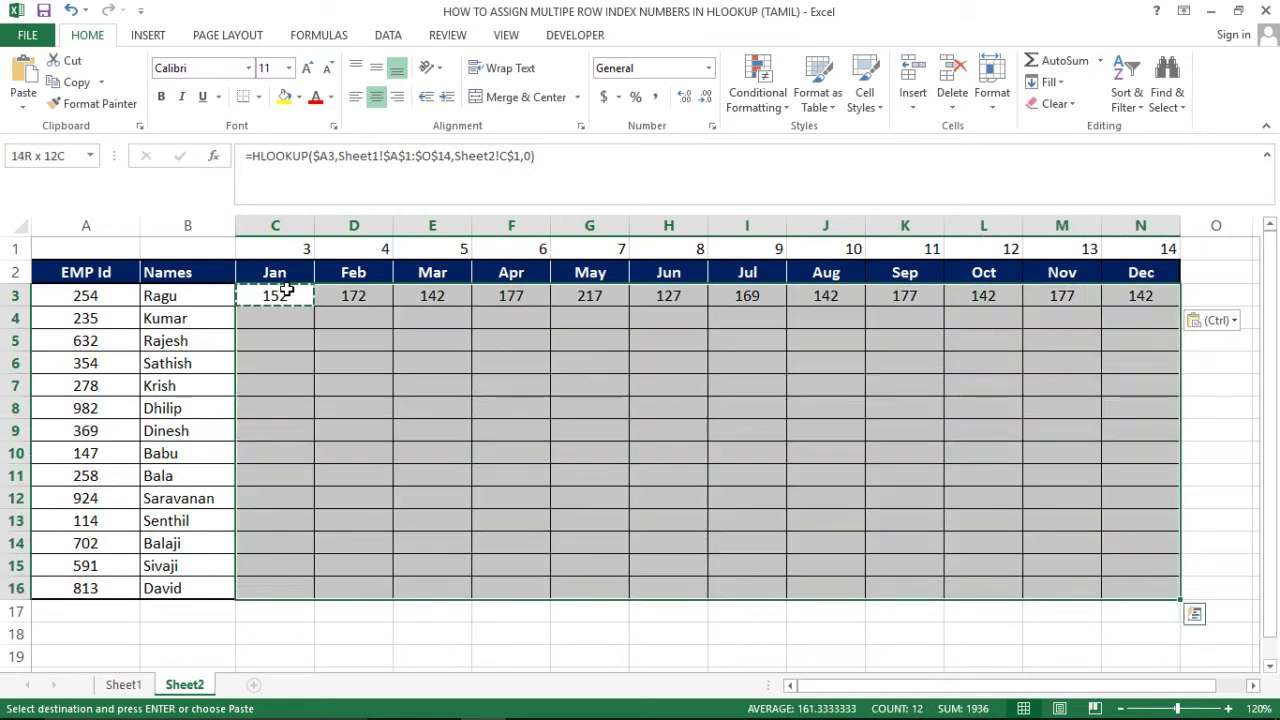
{"action": "key", "text": "Return"}
{"action": "key", "text": "Right"}
{"action": "key", "text": "shift+Right"}
{"action": "key", "text": "shift+Down"}
{"action": "key", "text": "Left"}
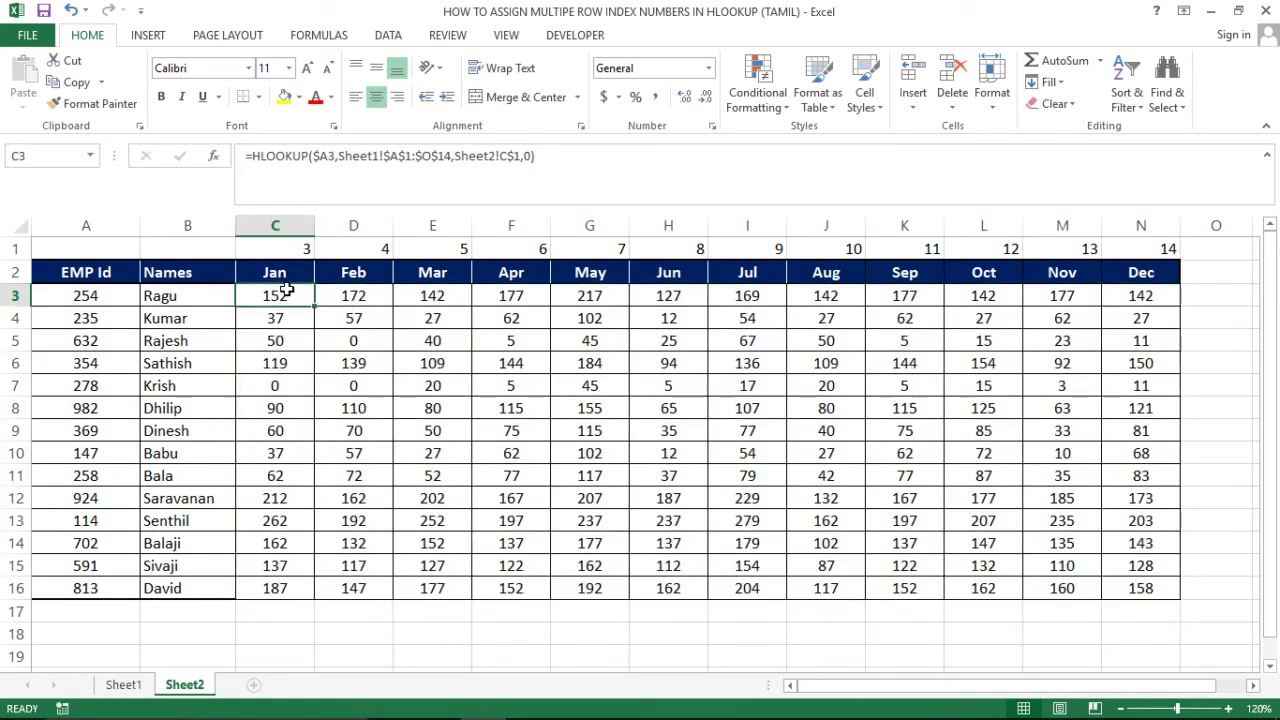
{"action": "key", "text": "Down"}
{"action": "key", "text": "Down"}
{"action": "key", "text": "Down"}
{"action": "key", "text": "Up"}
{"action": "key", "text": "Up"}
{"action": "key", "text": "Up"}
{"action": "key", "text": "Up"}
{"action": "key", "text": "Down"}
{"action": "key", "text": "shift+Right"}
{"action": "key", "text": "shift+Right"}
{"action": "key", "text": "shift+Right"}
{"action": "key", "text": "shift+Right"}
{"action": "key", "text": "shift+Right"}
{"action": "key", "text": "shift+Right"}
{"action": "key", "text": "shift+Right"}
{"action": "key", "text": "shift+Right"}
{"action": "key", "text": "shift+Right"}
{"action": "key", "text": "shift+Right"}
{"action": "key", "text": "shift+Right"}
{"action": "key", "text": "shift+Down"}
{"action": "key", "text": "shift+Down"}
{"action": "key", "text": "shift+Down"}
{"action": "key", "text": "shift+Down"}
{"action": "key", "text": "shift+Down"}
{"action": "key", "text": "shift+Down"}
{"action": "key", "text": "shift+Down"}
{"action": "key", "text": "shift+Down"}
{"action": "key", "text": "shift+Down"}
{"action": "key", "text": "shift+Down"}
{"action": "key", "text": "shift+Down"}
{"action": "key", "text": "shift+Down"}
{"action": "key", "text": "shift+Down"}
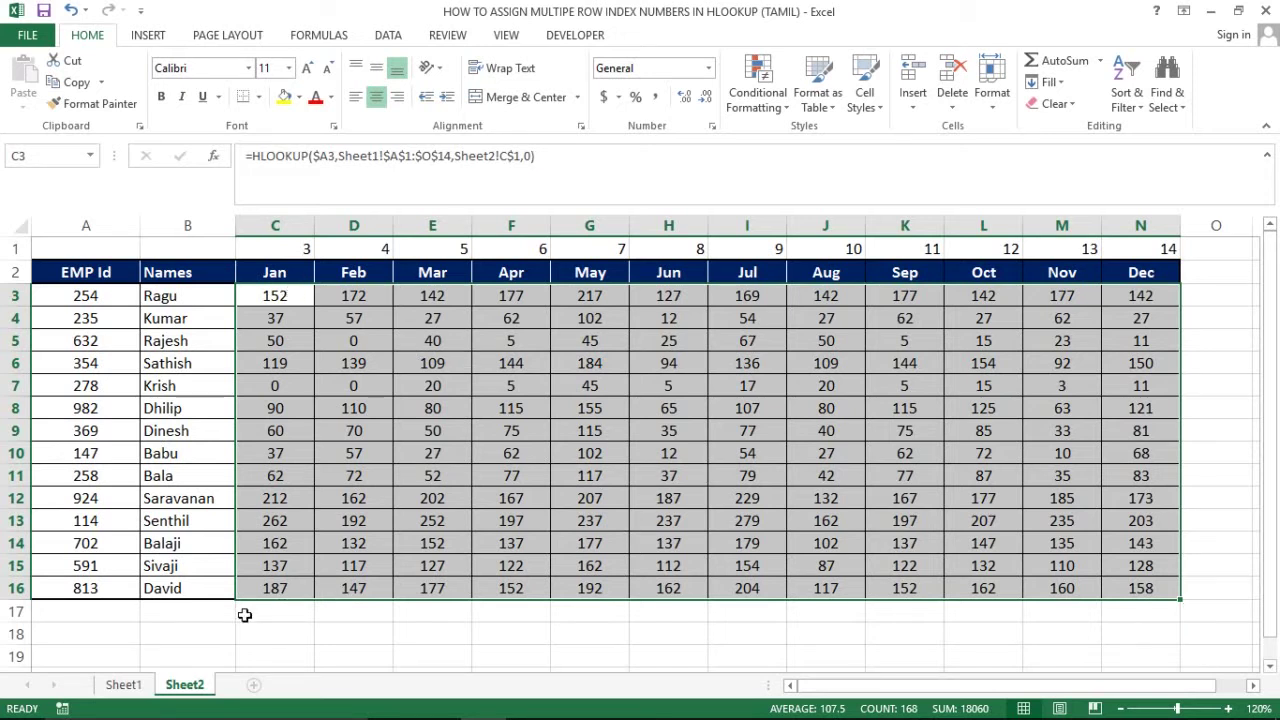
{"action": "left_click", "coordinate": [122, 684]}
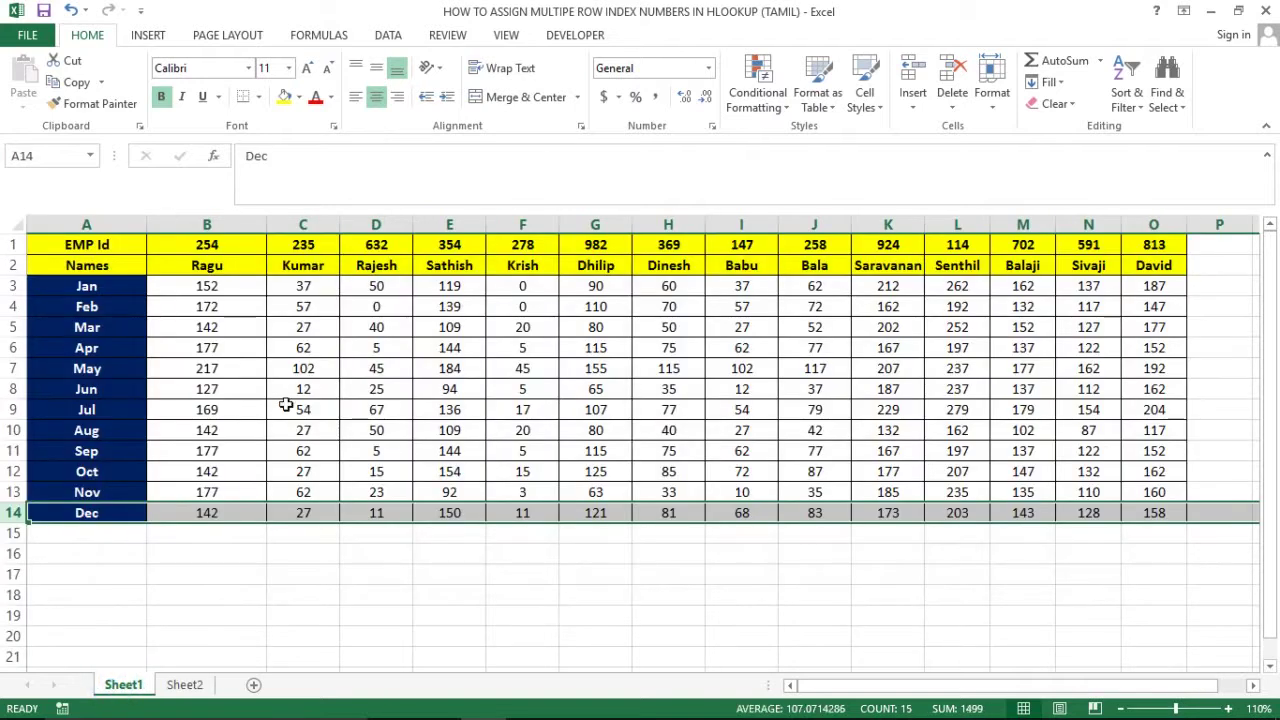
{"action": "left_click", "coordinate": [229, 287]}
{"action": "key", "text": "ctrl+shift+Down"}
{"action": "key", "text": "ctrl+shift+Right"}
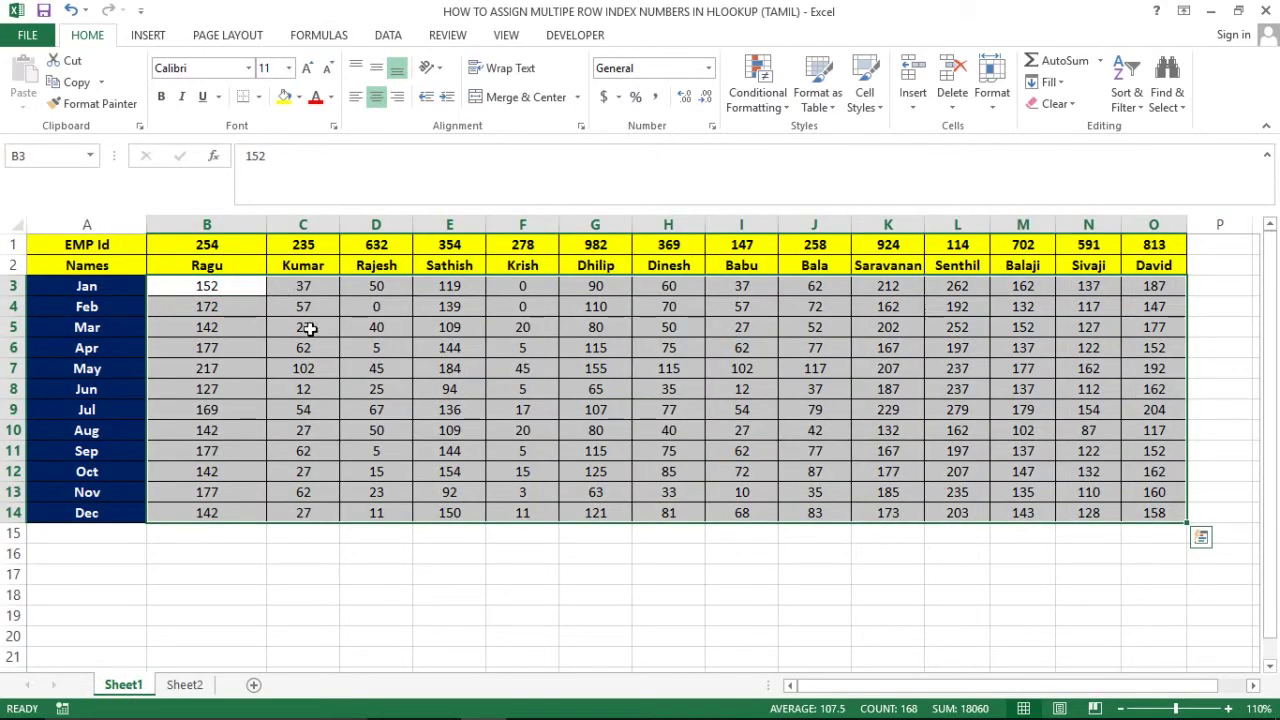
{"action": "left_click", "coordinate": [297, 389]}
{"action": "left_click", "coordinate": [186, 686]}
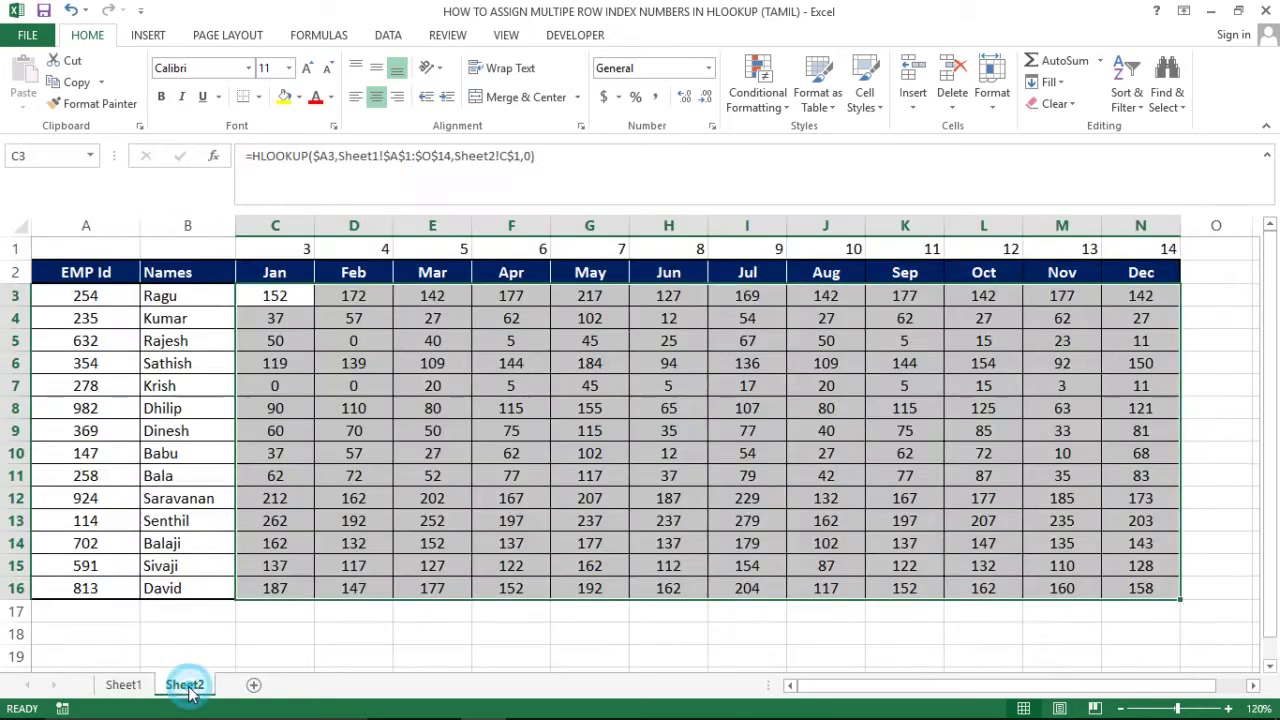
{"action": "left_click", "coordinate": [464, 246]}
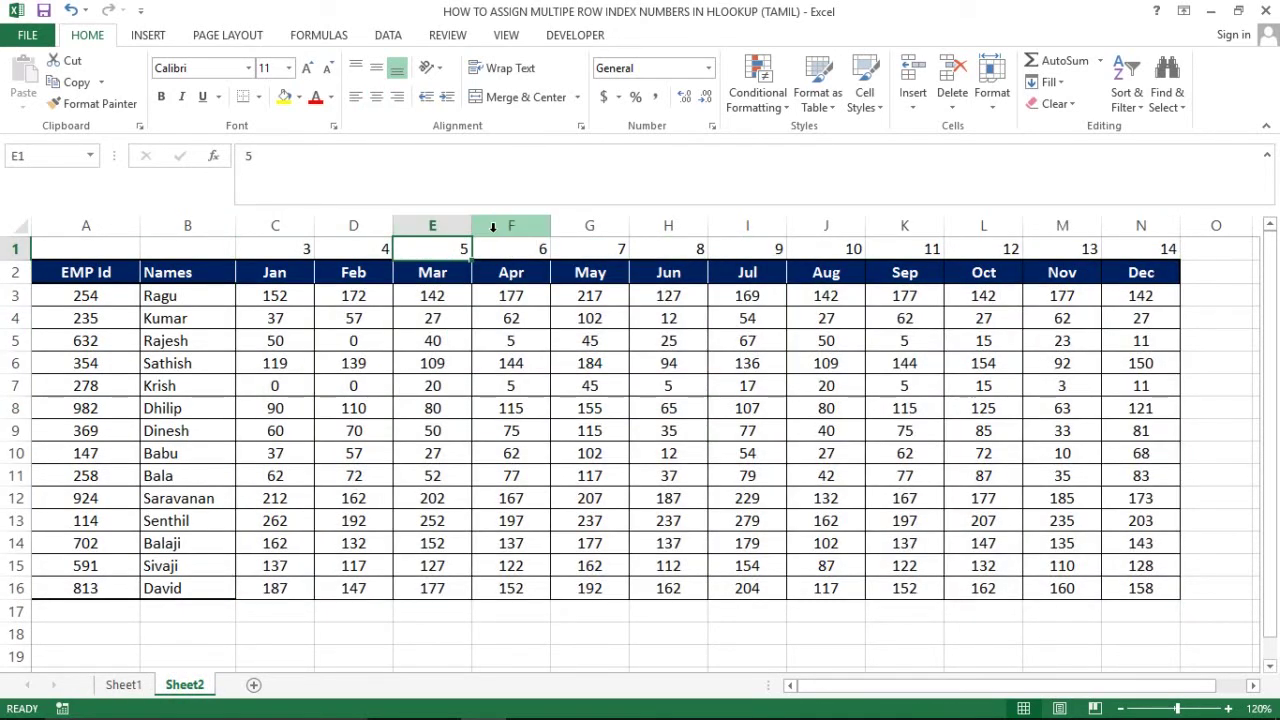
{"action": "key", "text": "Delete"}
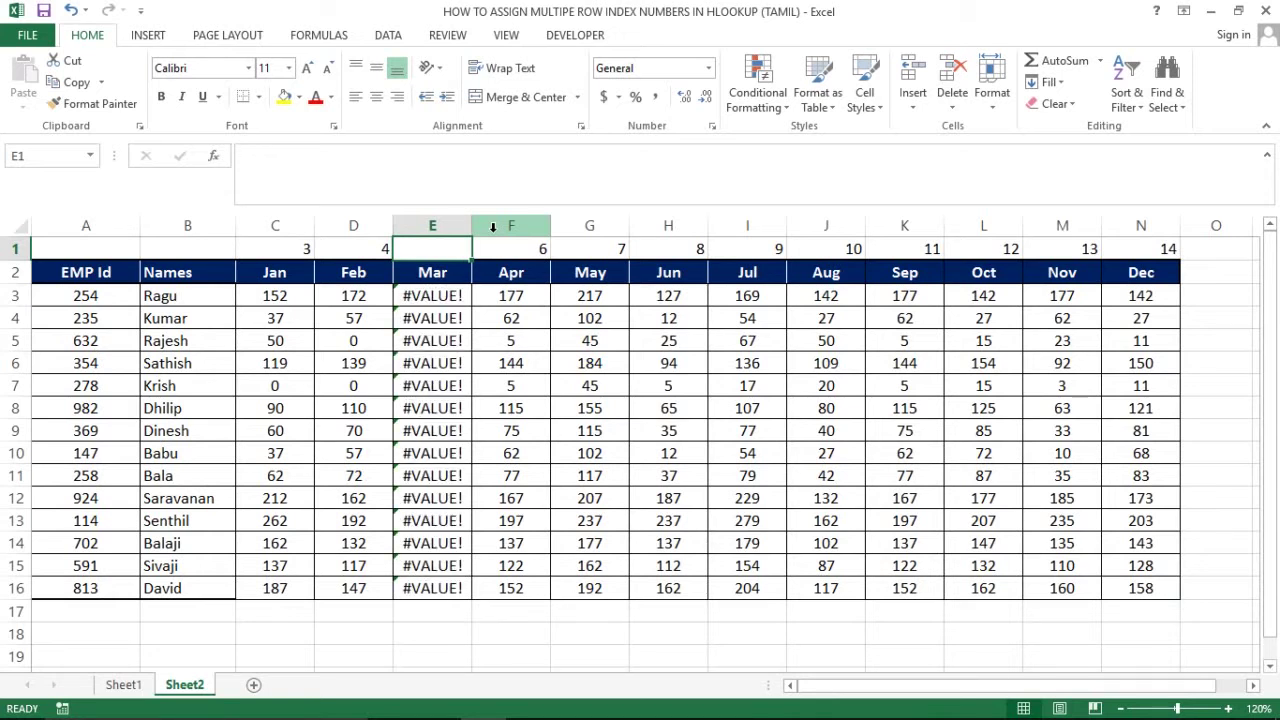
{"action": "key", "text": "Left"}
{"action": "key", "text": "Left"}
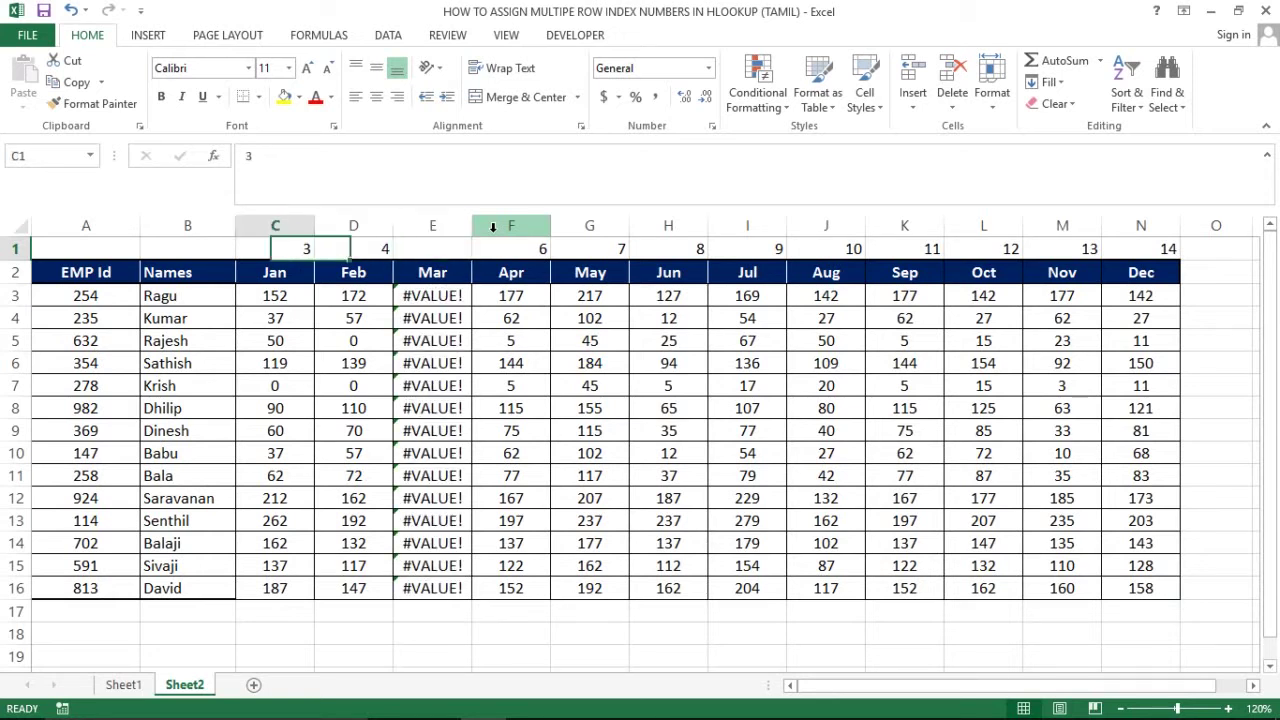
{"action": "key", "text": "shift+Right"}
{"action": "key", "text": "shift+Right"}
{"action": "key", "text": "shift+Right"}
{"action": "key", "text": "ctrl+shift+Right"}
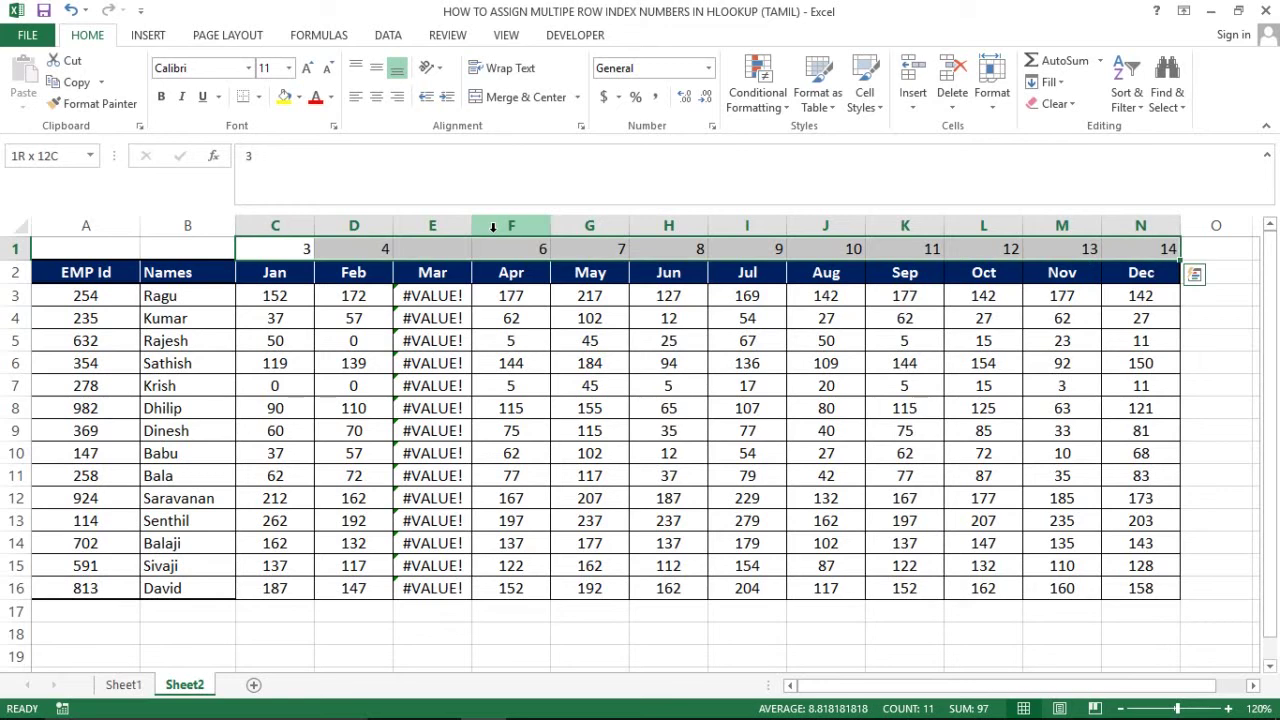
{"action": "key", "text": "Delete"}
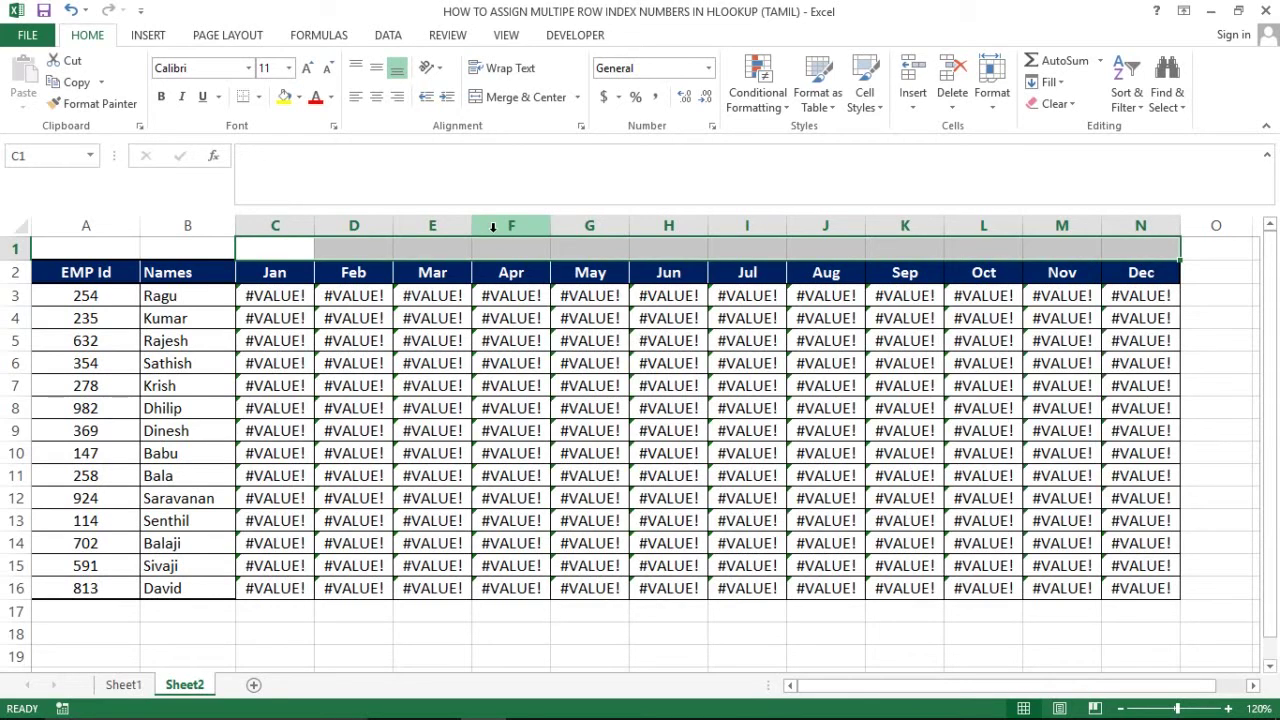
{"action": "key", "text": "Right"}
{"action": "key", "text": "Left"}
{"action": "key", "text": "Left"}
{"action": "key", "text": "Right"}
{"action": "key", "text": "Right"}
{"action": "key", "text": "Down"}
{"action": "key", "text": "Down"}
{"action": "key", "text": "Left"}
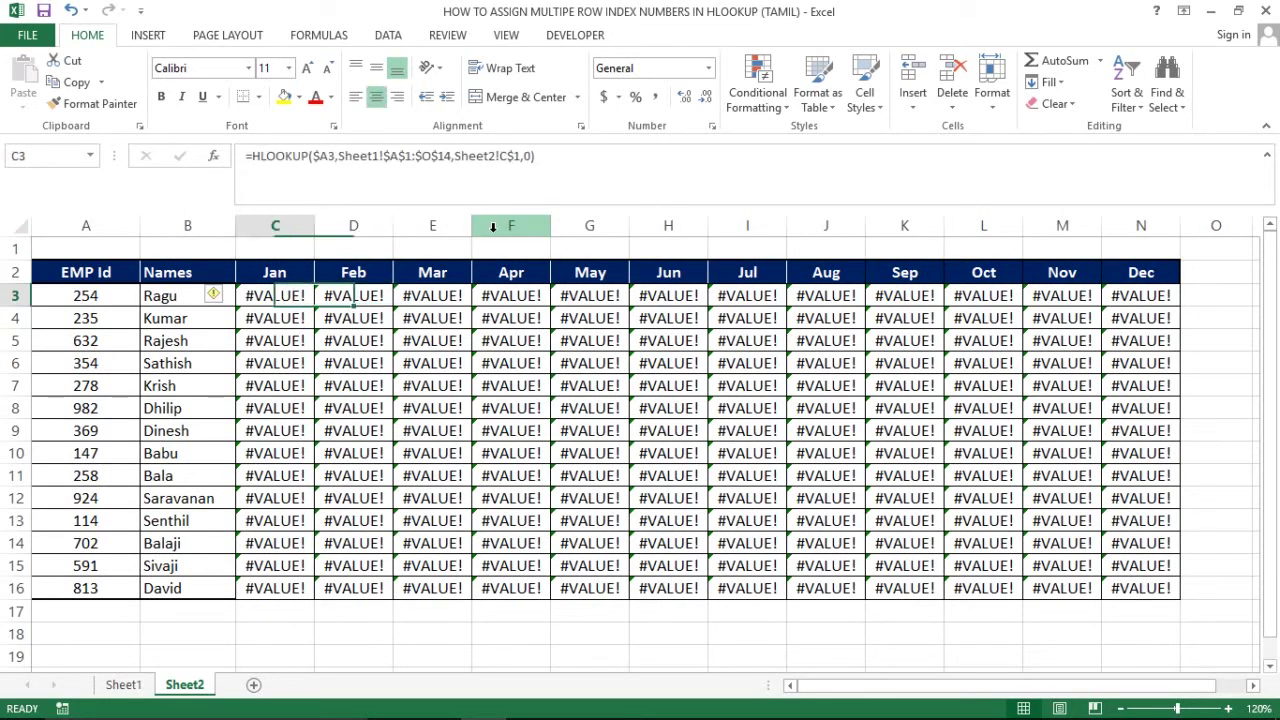
{"action": "key", "text": "ctrl+shift+Down"}
{"action": "key", "text": "ctrl+shift+Right"}
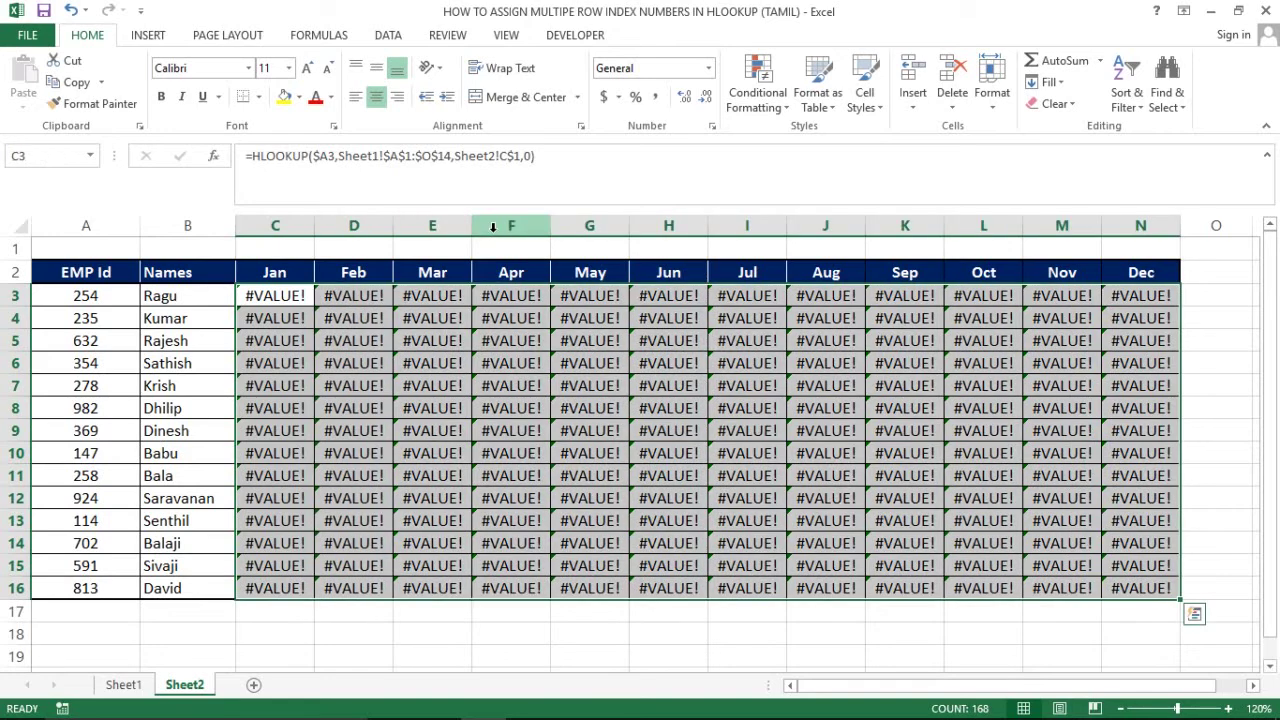
{"action": "key", "text": "ctrl+z"}
{"action": "key", "text": "ctrl+z"}
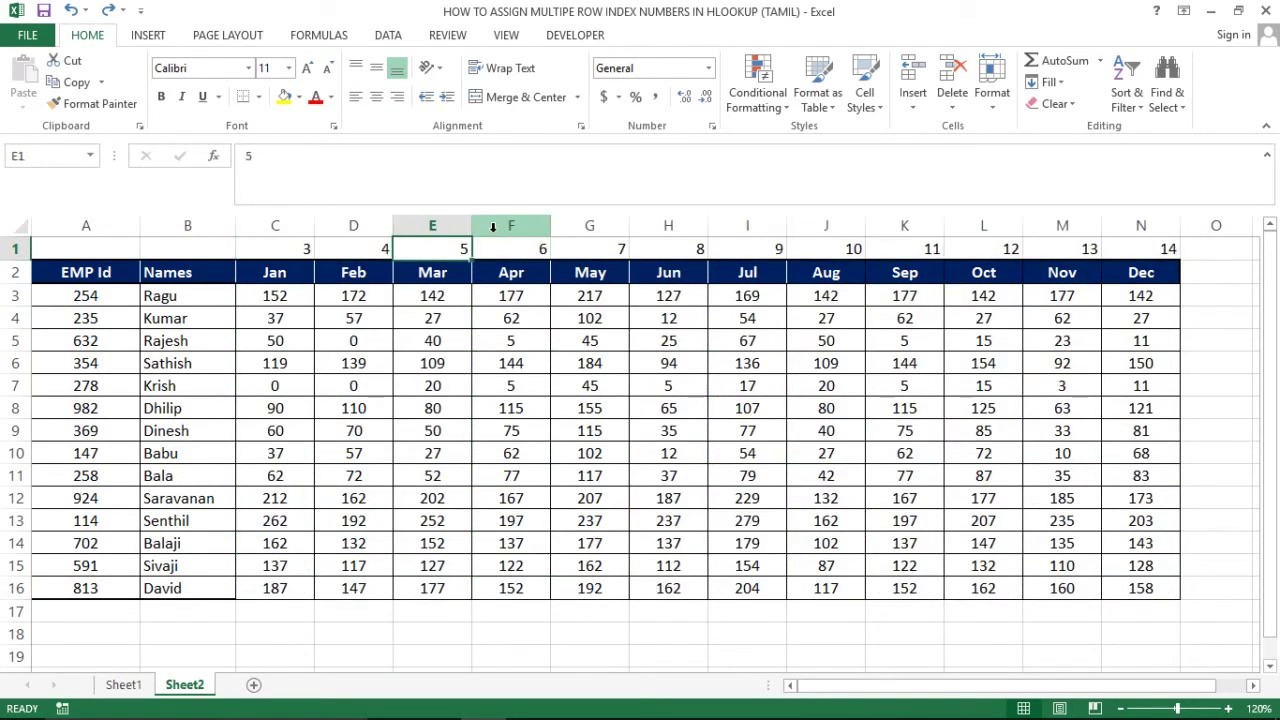
Copy the index numbers 3–14 from C1:N1 and paste them below the table.
{"action": "key", "text": "Right"}
{"action": "key", "text": "Left"}
{"action": "key", "text": "Left"}
{"action": "key", "text": "Left"}
{"action": "key", "text": "ctrl+shift+Right"}
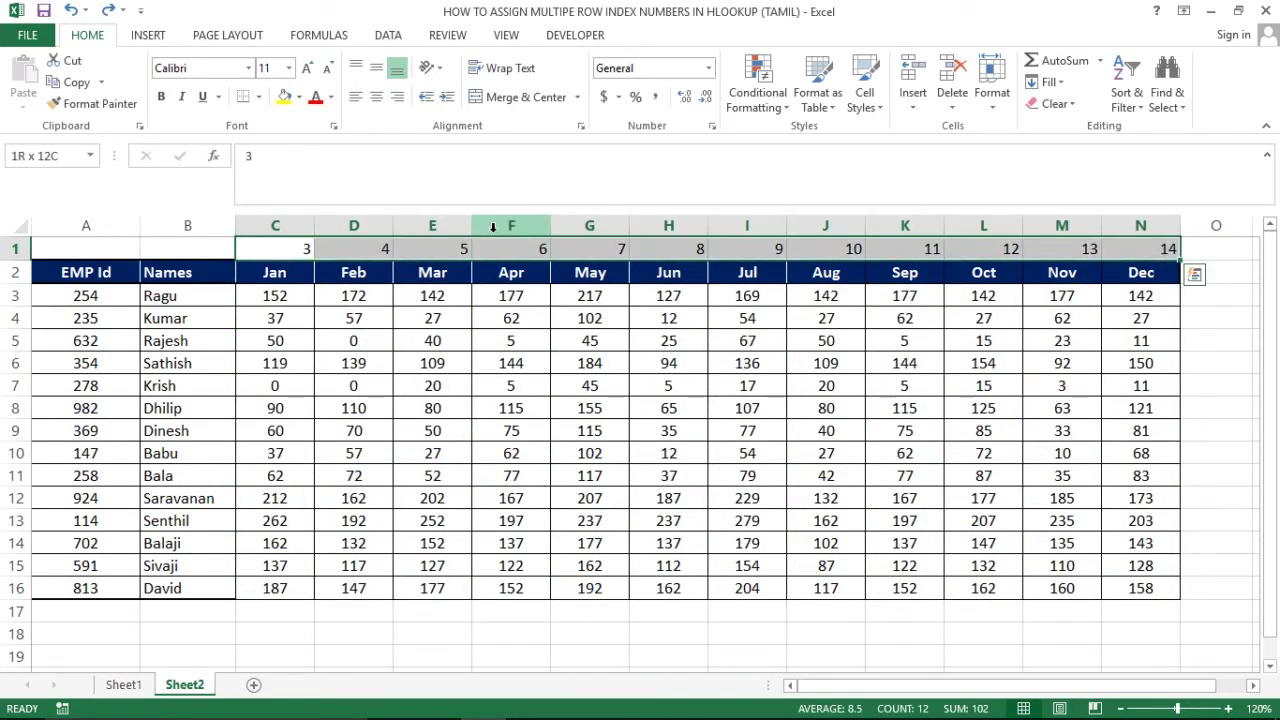
{"action": "key", "text": "ctrl+c"}
{"action": "key", "text": "Down"}
{"action": "key", "text": "Down"}
{"action": "key", "text": "Down"}
{"action": "key", "text": "Down"}
{"action": "key", "text": "Down"}
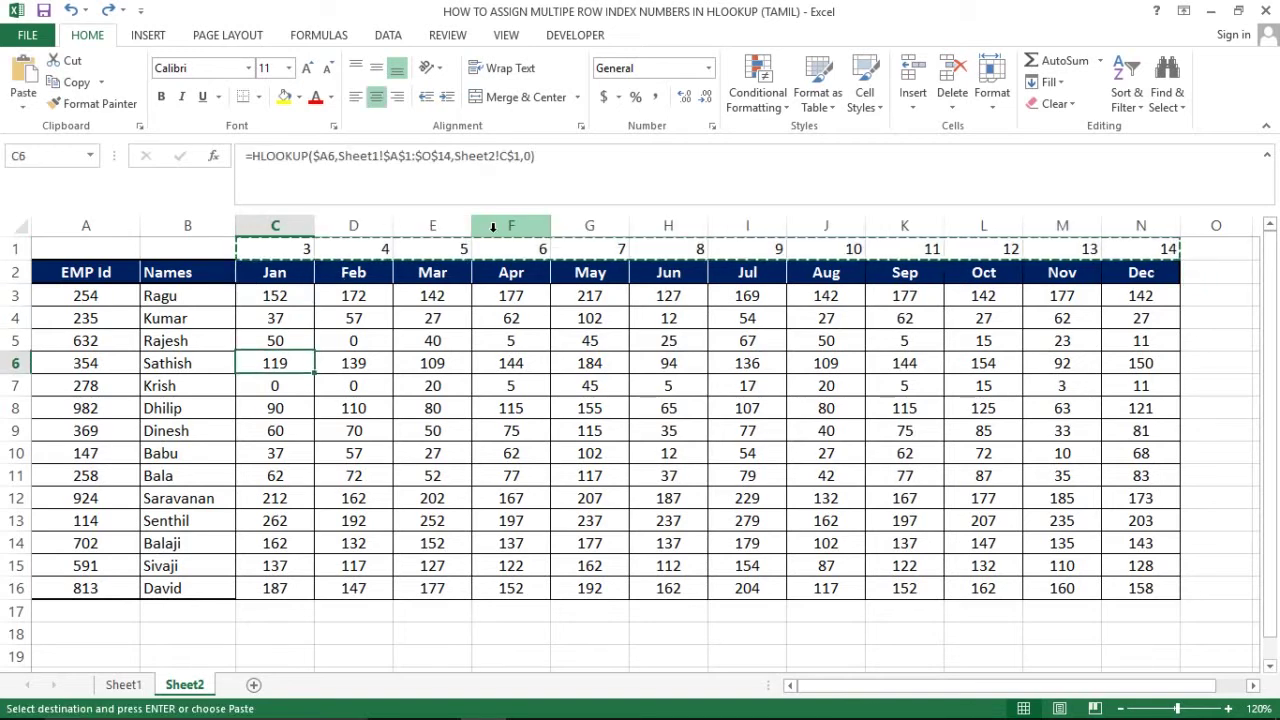
{"action": "key", "text": "ctrl+Down"}
{"action": "key", "text": "Down"}
{"action": "key", "text": "Down"}
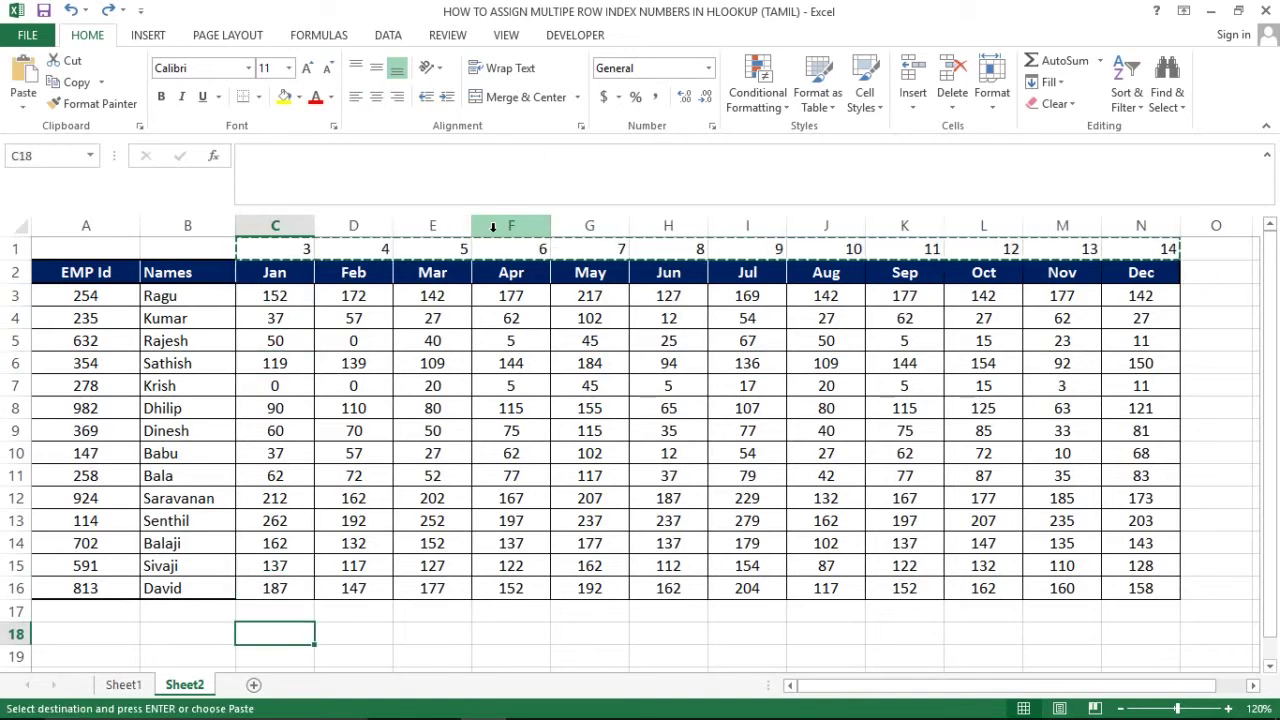
{"action": "key", "text": "ctrl+v"}
{"action": "key", "text": "Up"}
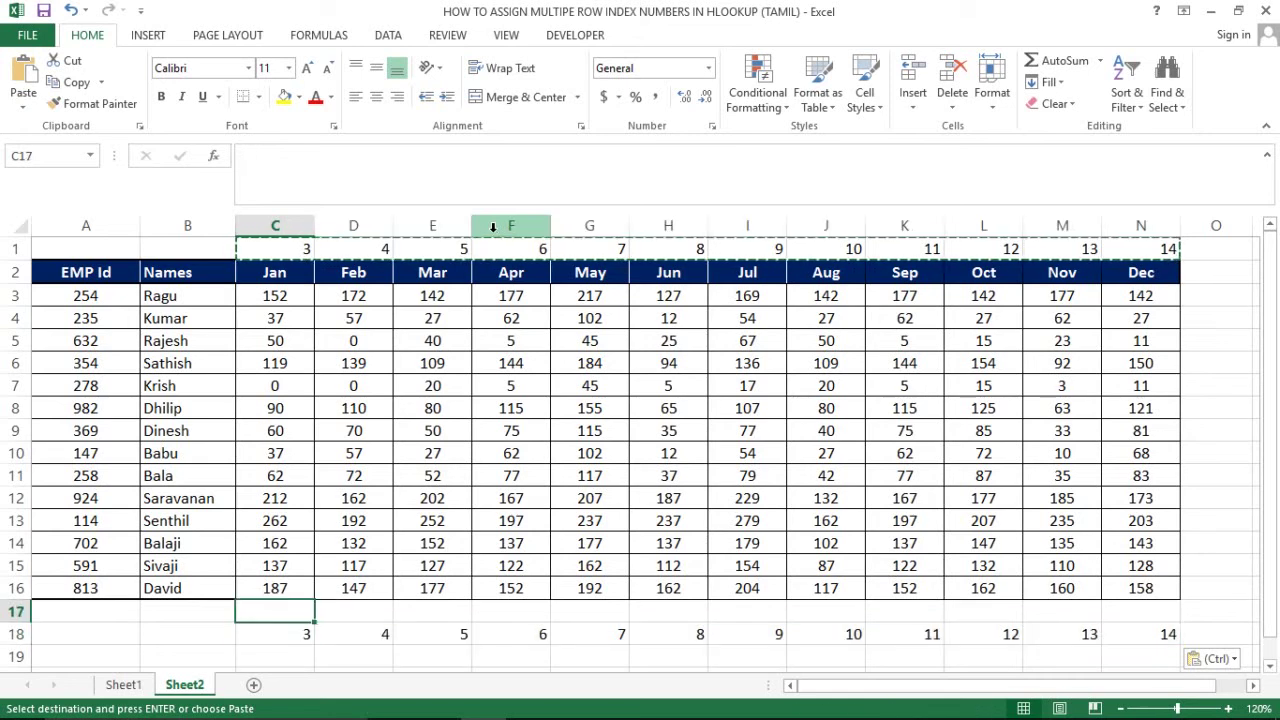
{"action": "key", "text": "Down"}
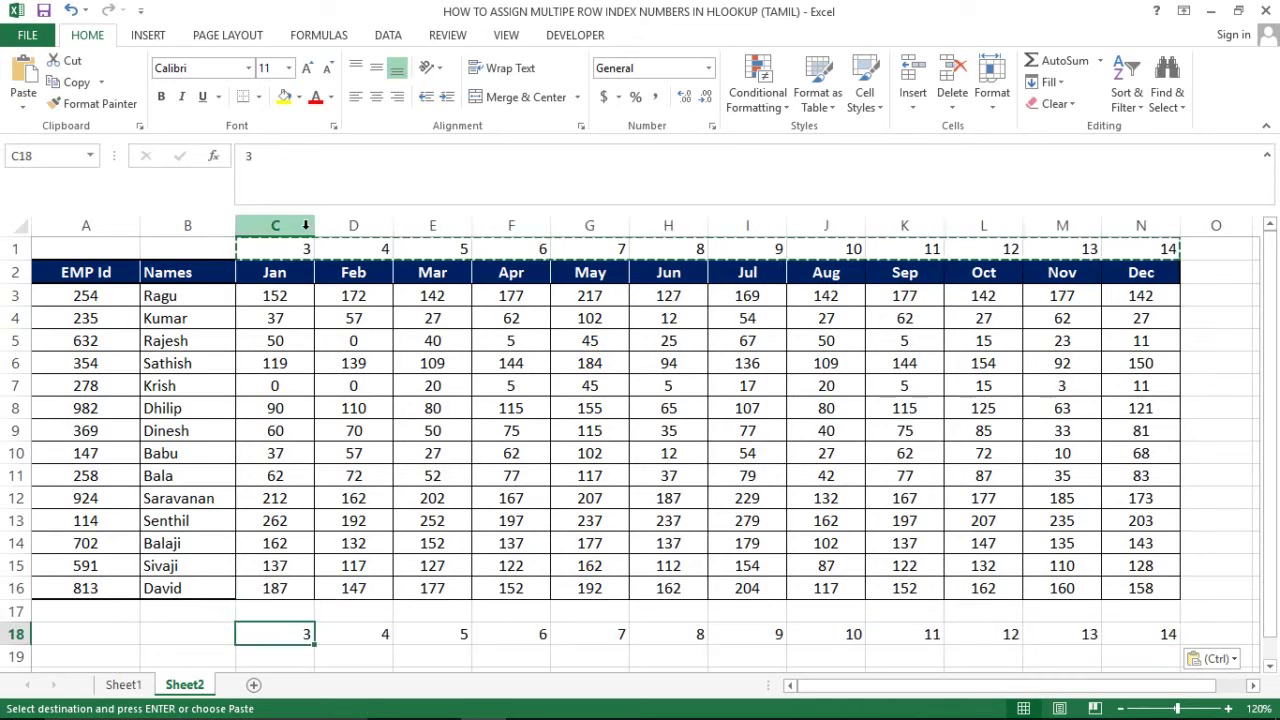
{"action": "key", "text": "Escape"}
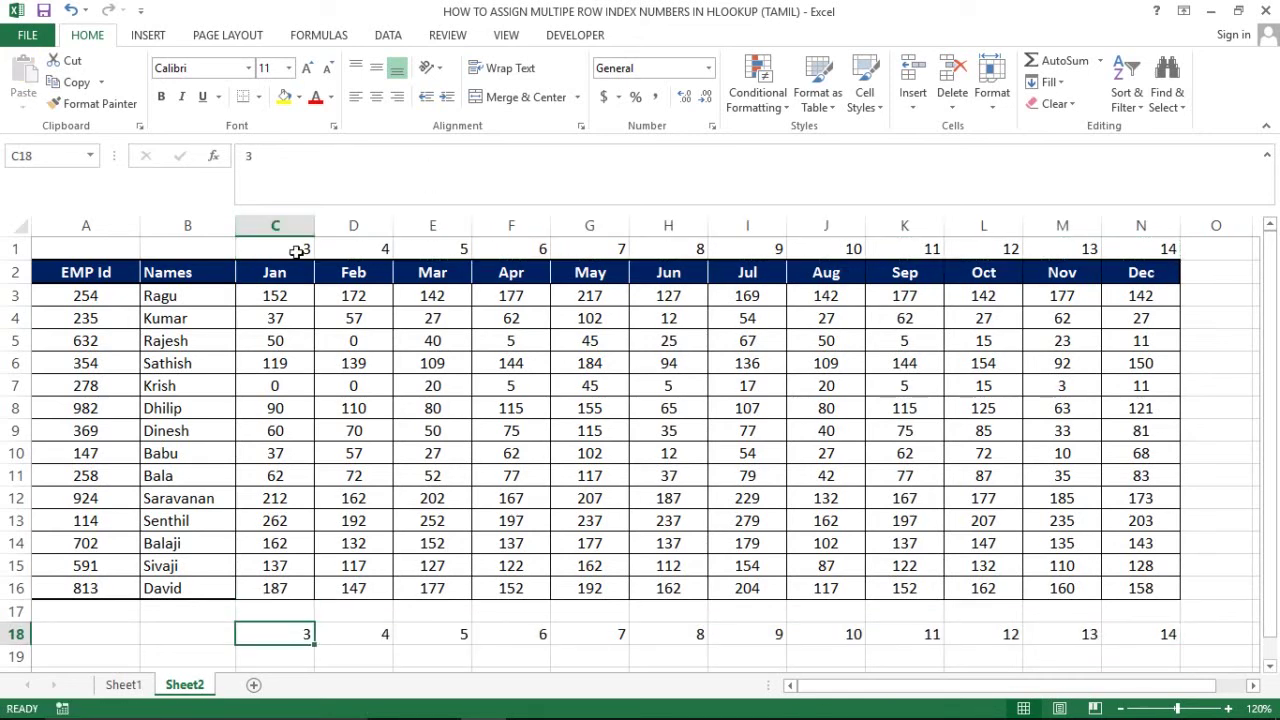
Delete the original index row 1 above the month headers.
{"action": "left_click", "coordinate": [297, 249]}
{"action": "key", "text": "shift+space"}
{"action": "key", "text": "ctrl+minus"}
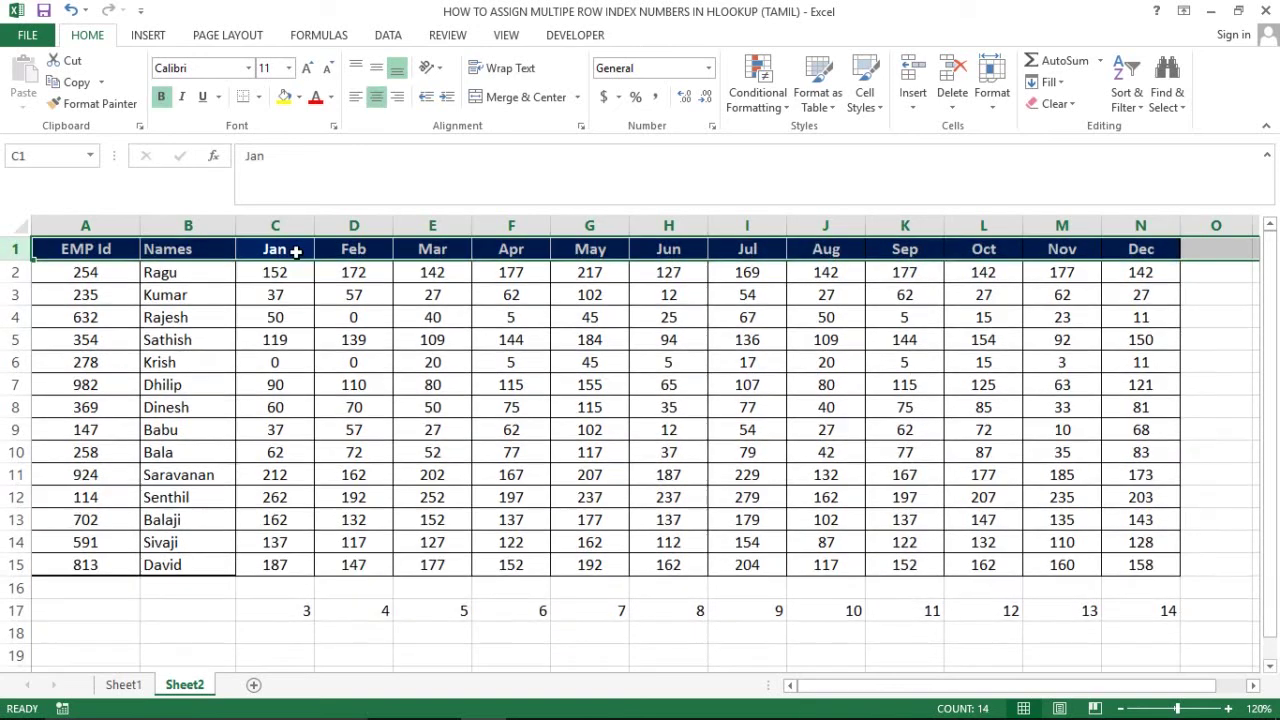
{"action": "left_click", "coordinate": [337, 389]}
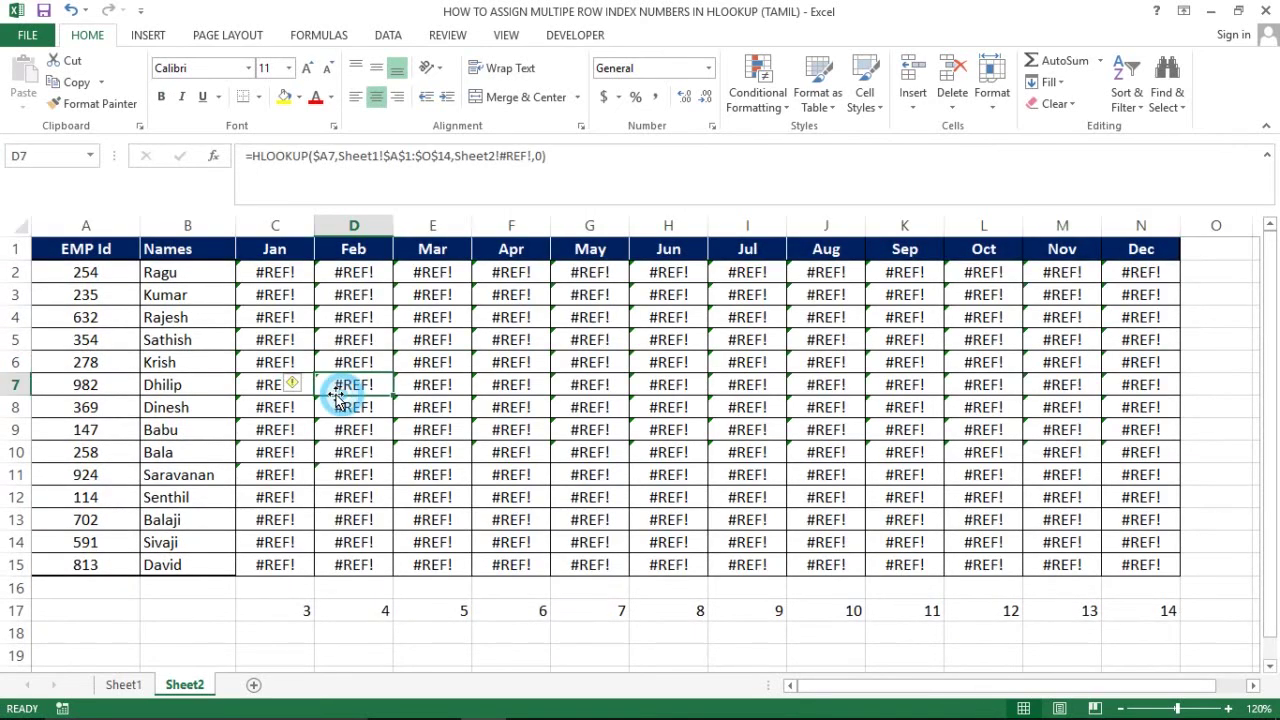
Centre the index numbers now sitting in row 17.
{"action": "left_click", "coordinate": [291, 609]}
{"action": "key", "text": "shift+space"}
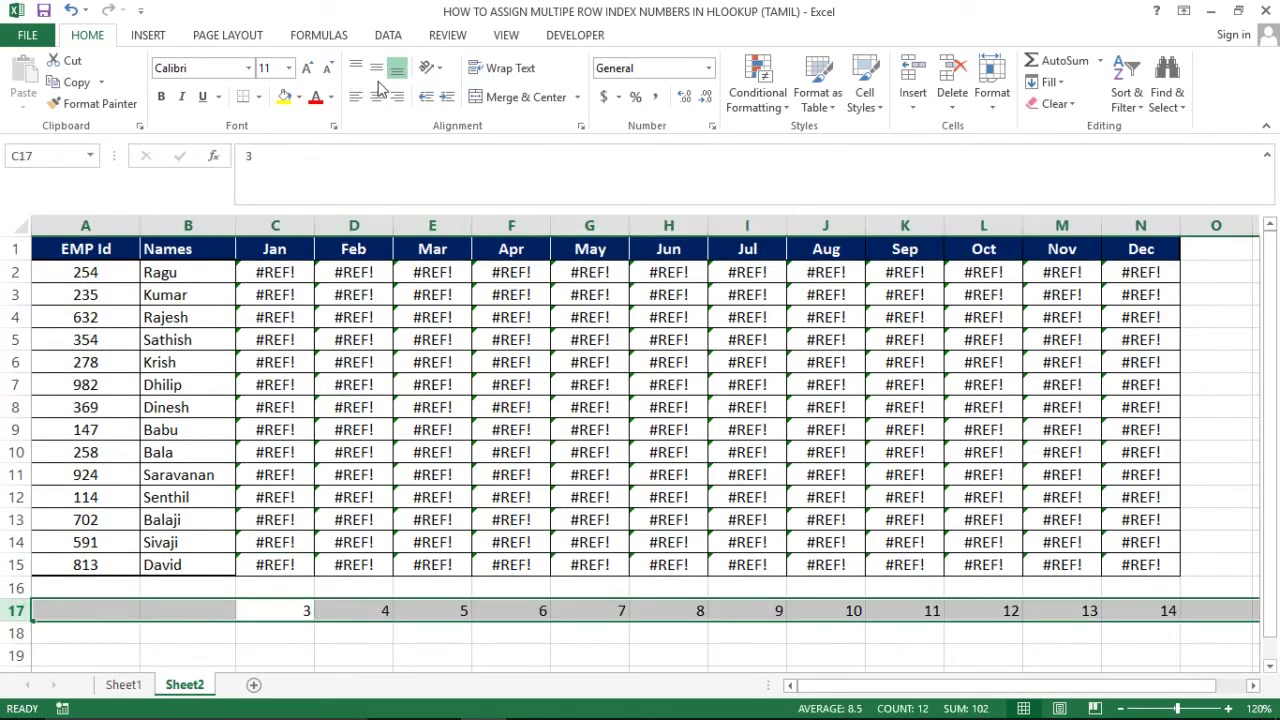
{"action": "left_click", "coordinate": [376, 97]}
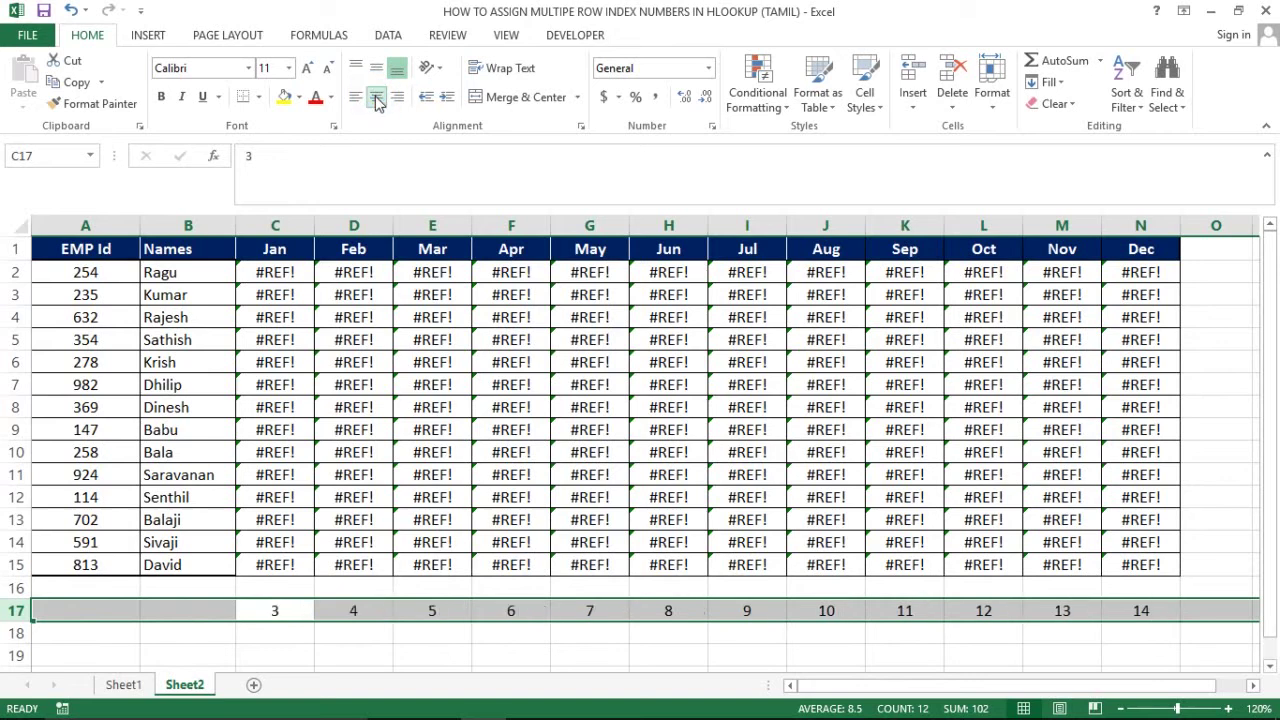
{"action": "left_click", "coordinate": [281, 609]}
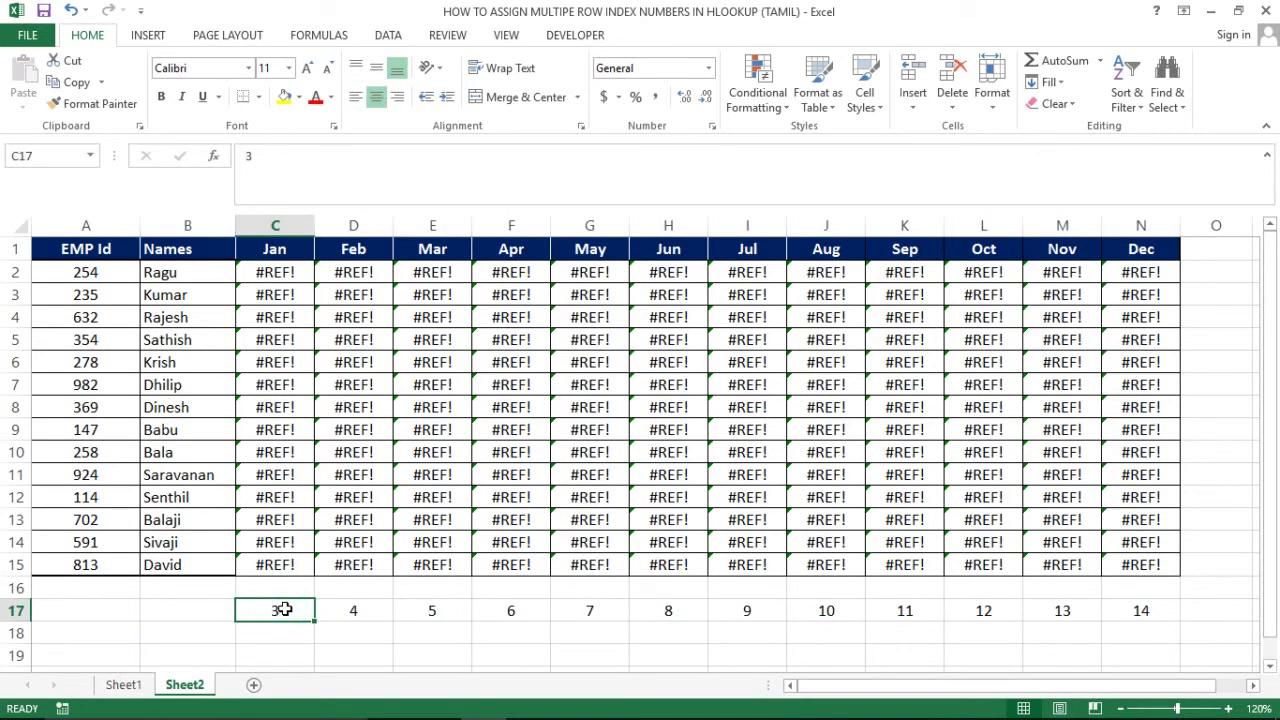
Replace C2's broken Sheet2!#REF! row index with C$17 so the HLOOKUP returns 152.
{"action": "double_click", "coordinate": [285, 274]}
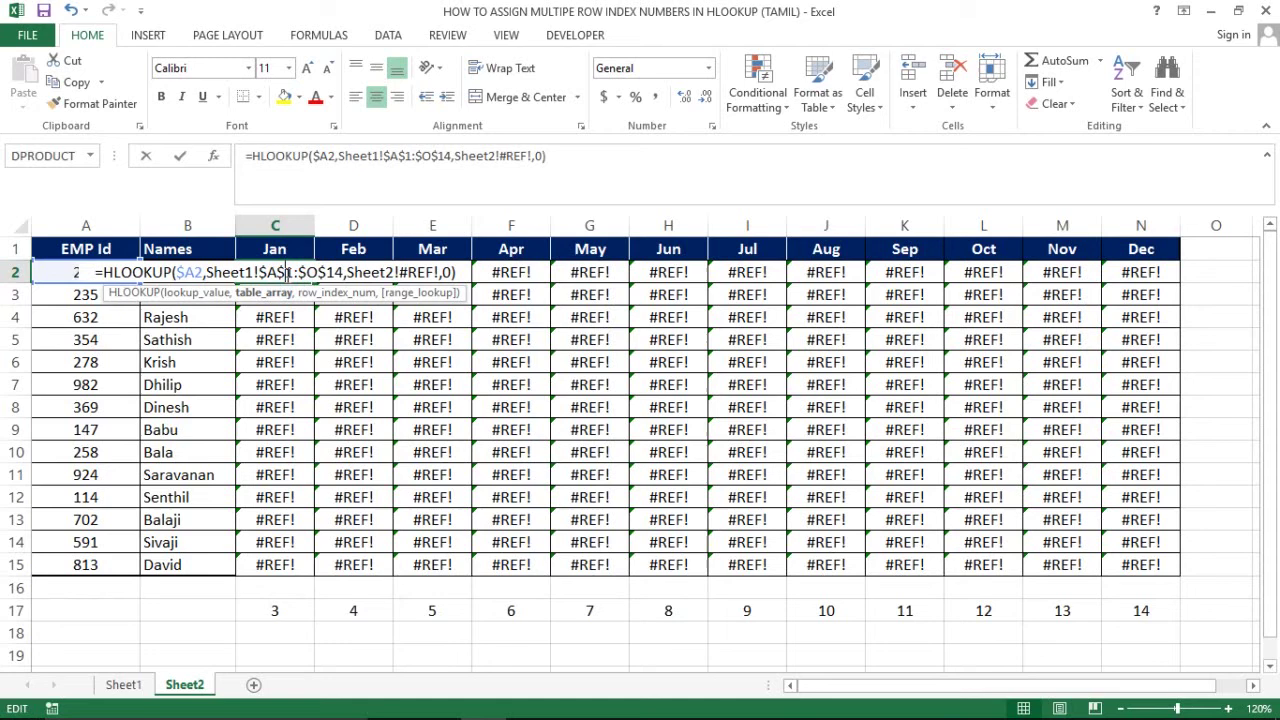
{"action": "left_click", "coordinate": [437, 274]}
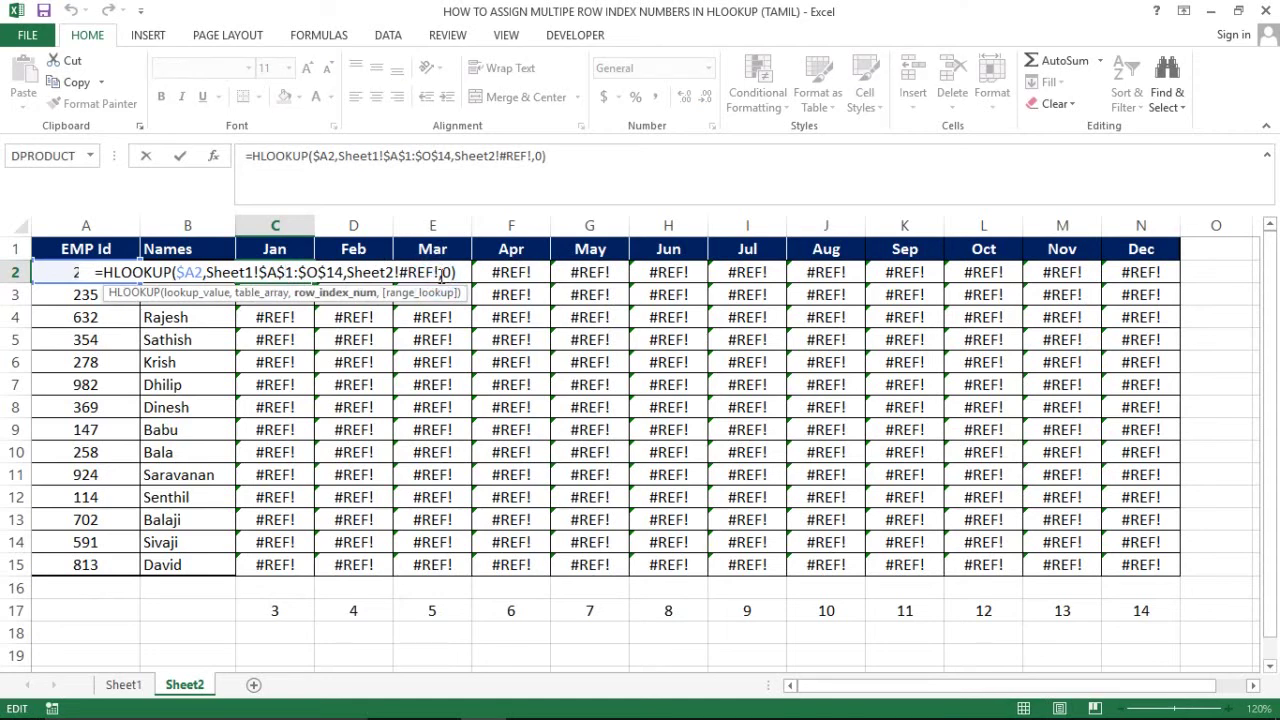
{"action": "key", "text": "BackSpace"}
{"action": "key", "text": "BackSpace"}
{"action": "key", "text": "BackSpace"}
{"action": "key", "text": "BackSpace"}
{"action": "key", "text": "BackSpace"}
{"action": "key", "text": "BackSpace"}
{"action": "key", "text": "BackSpace"}
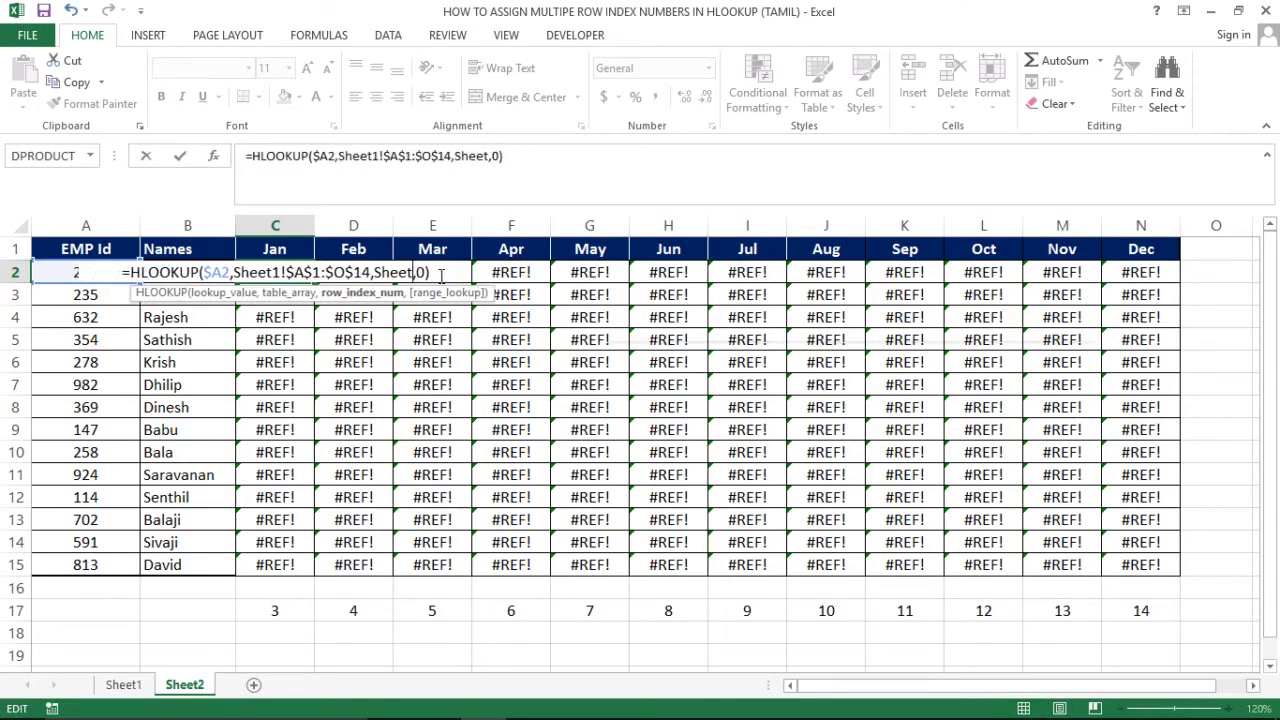
{"action": "key", "text": "BackSpace"}
{"action": "key", "text": "BackSpace"}
{"action": "key", "text": "BackSpace"}
{"action": "key", "text": "BackSpace"}
{"action": "key", "text": "BackSpace"}
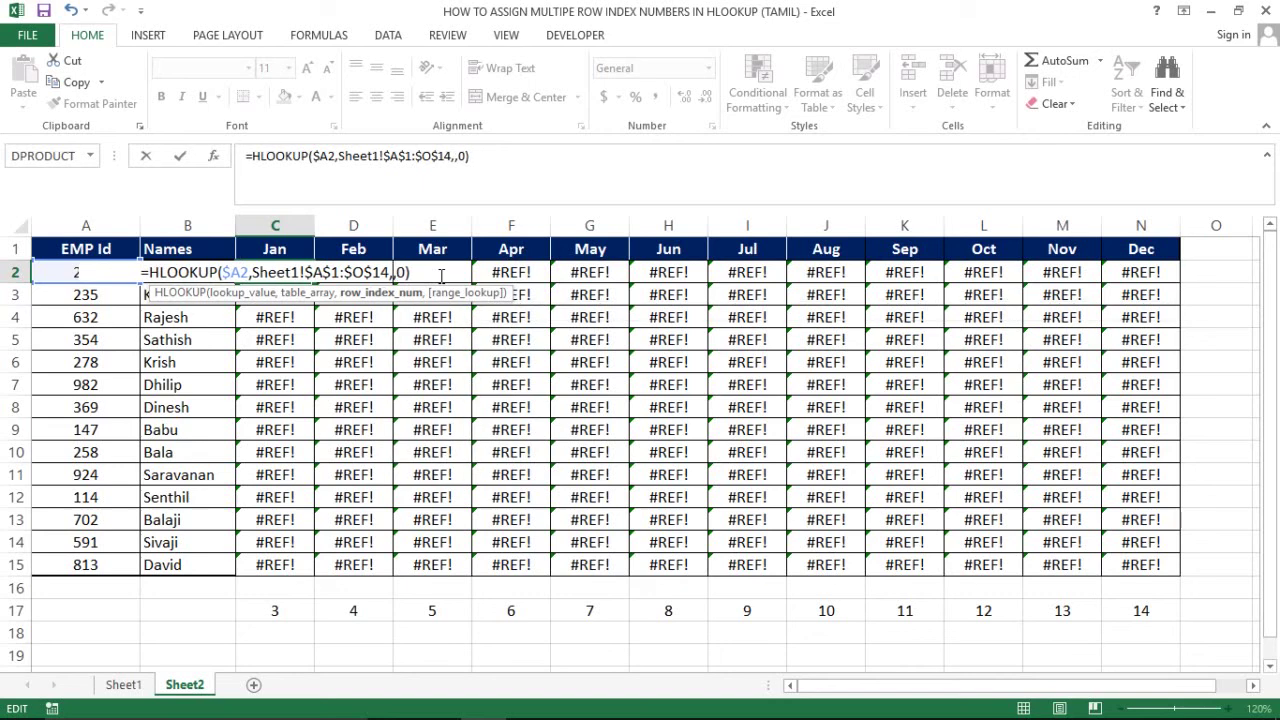
{"action": "type", "text": "C"}
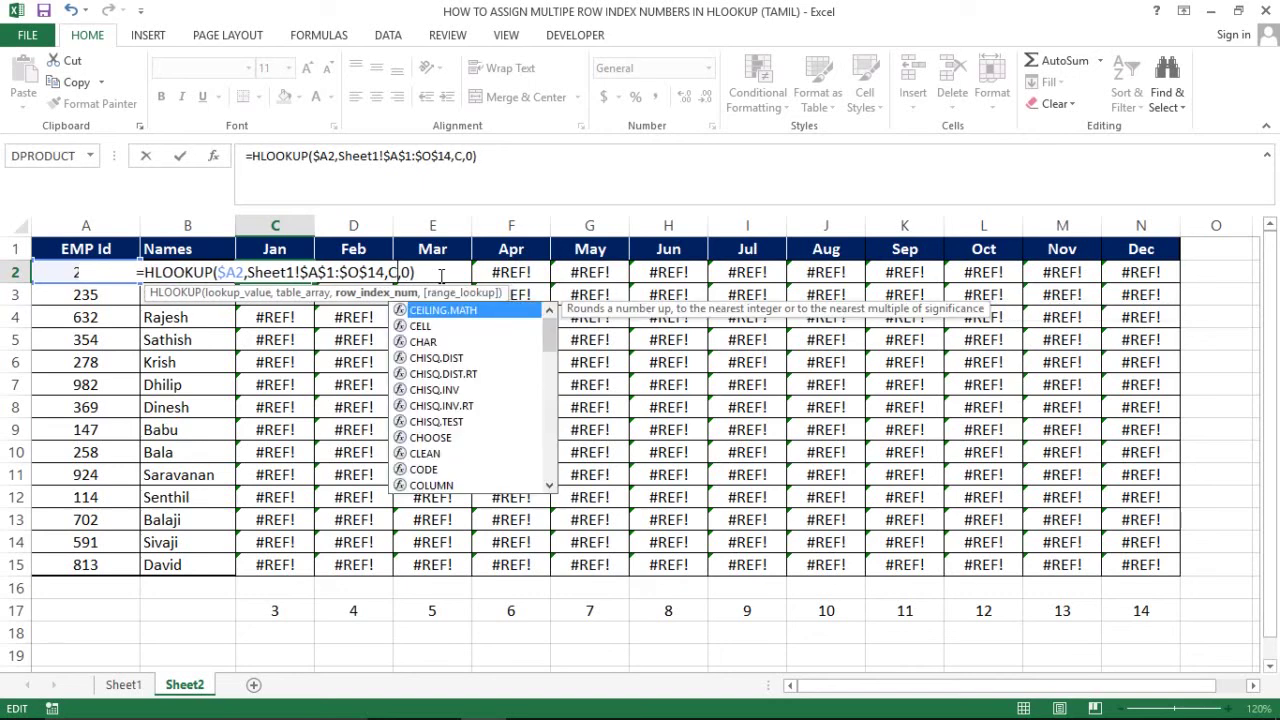
{"action": "type", "text": "$"}
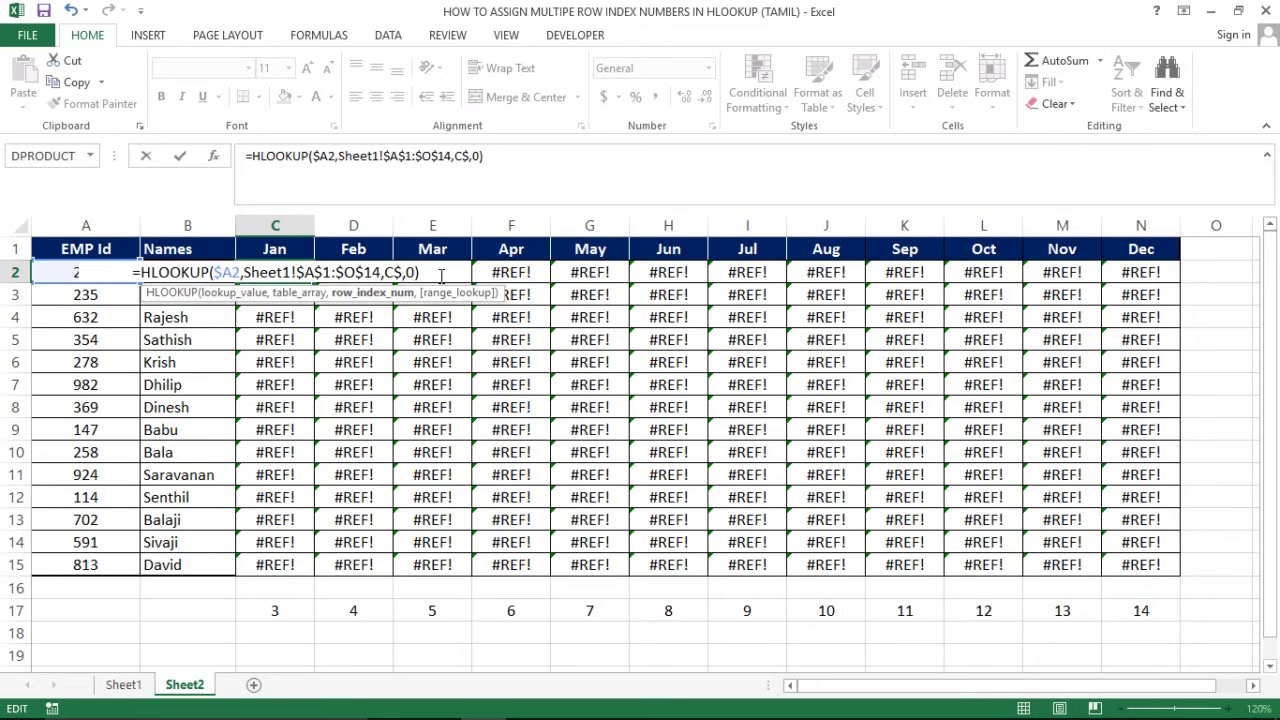
{"action": "type", "text": "17"}
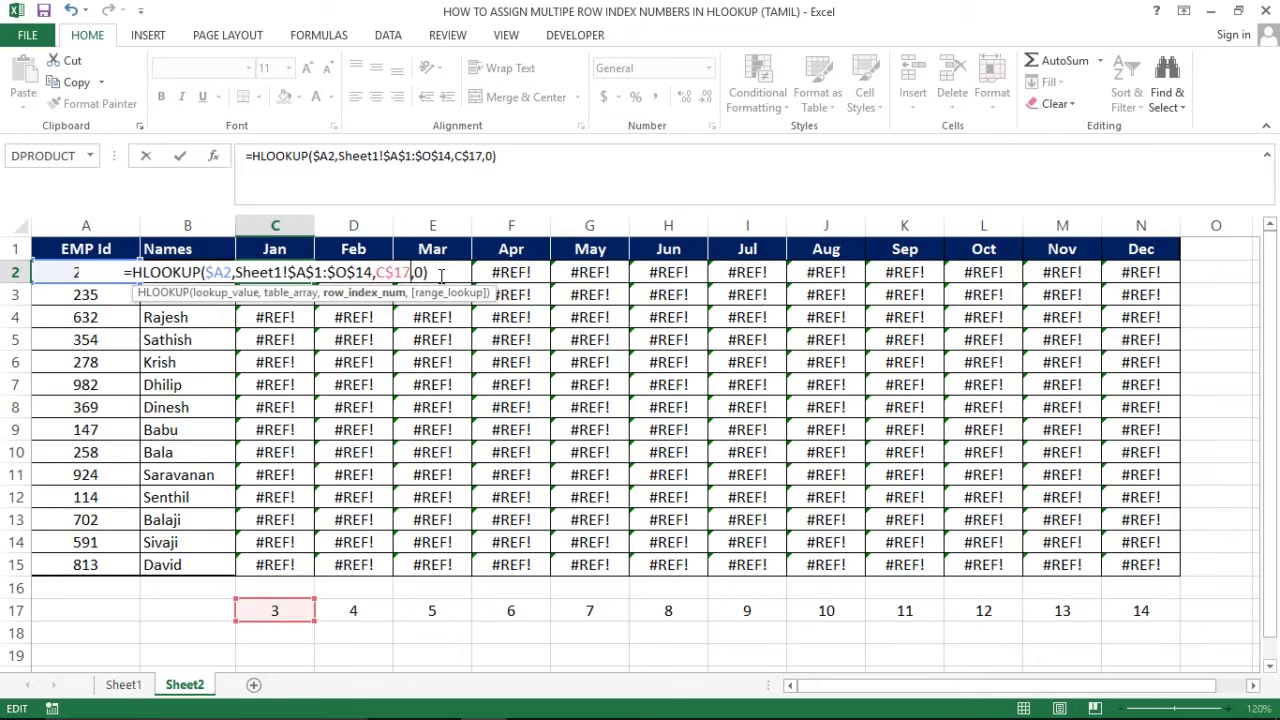
{"action": "key", "text": "Return"}
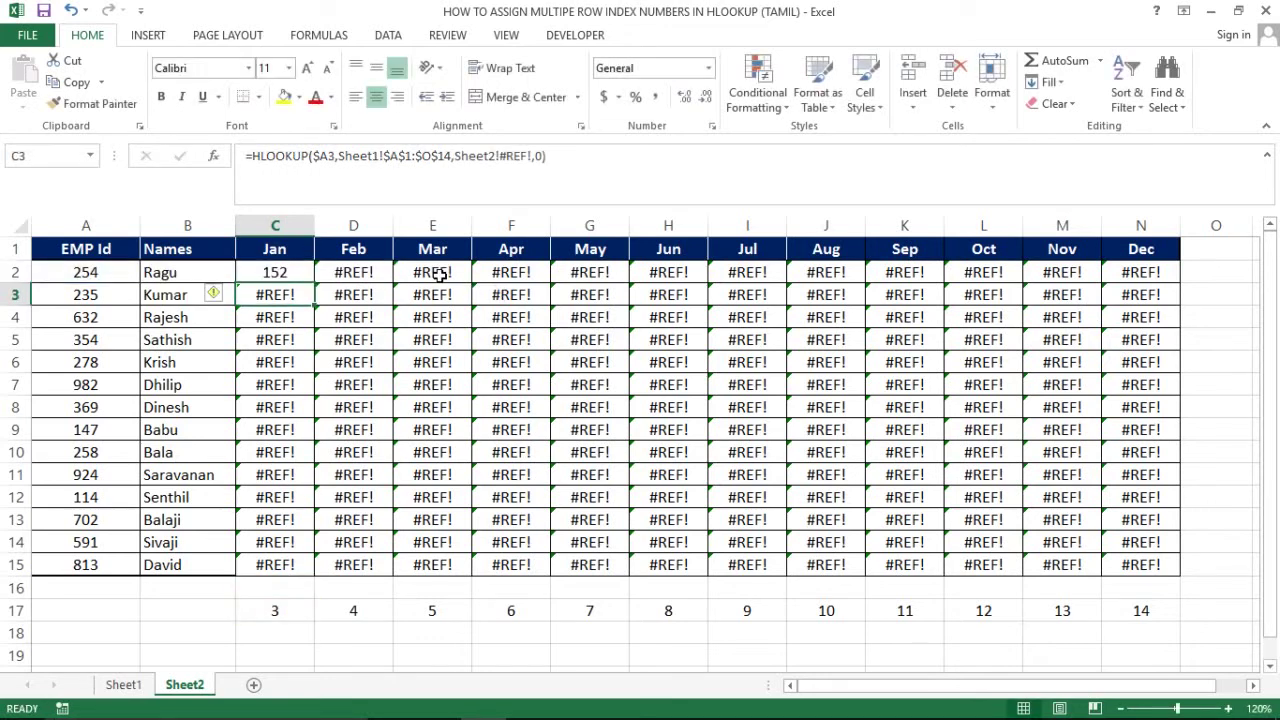
Copy the corrected Jan formula from C2 across Feb–Dec in D2:N2.
{"action": "left_click", "coordinate": [272, 273]}
{"action": "key", "text": "ctrl+c"}
{"action": "key", "text": "Right"}
{"action": "key", "text": "ctrl+shift+Right"}
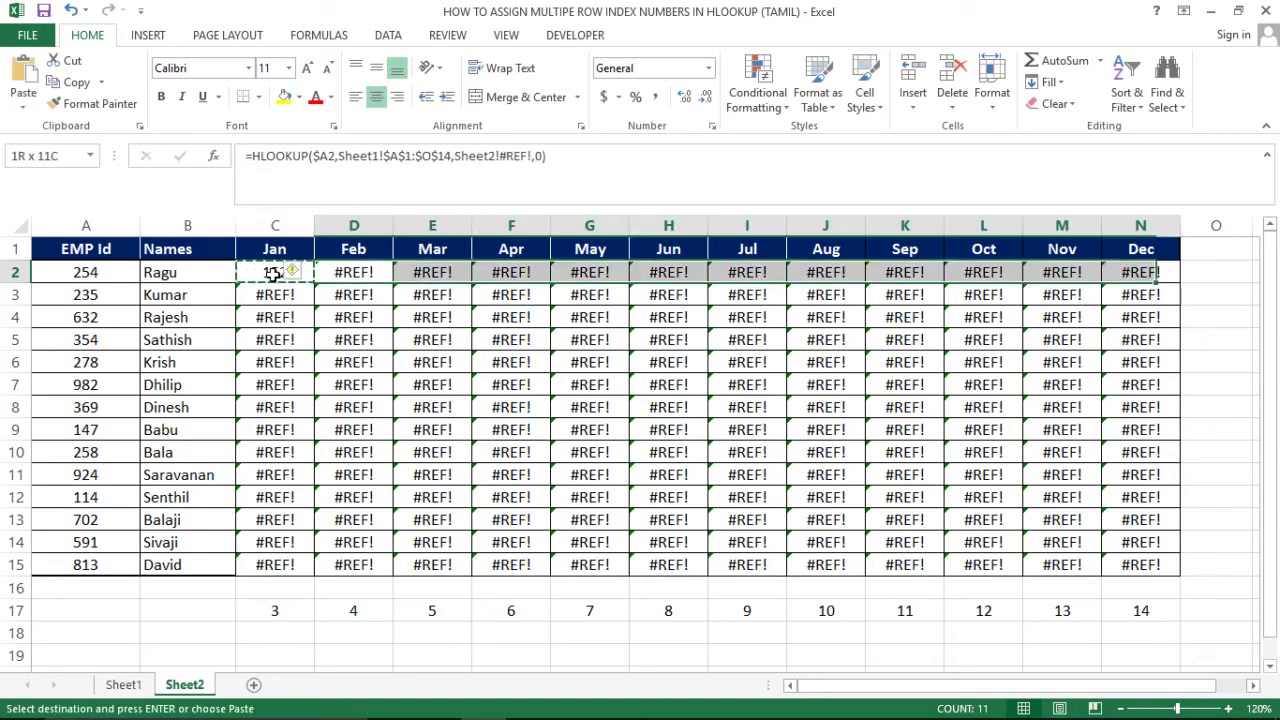
{"action": "key", "text": "ctrl+v"}
Fill the formula into the whole month table C2:N15.
{"action": "left_click", "coordinate": [273, 273]}
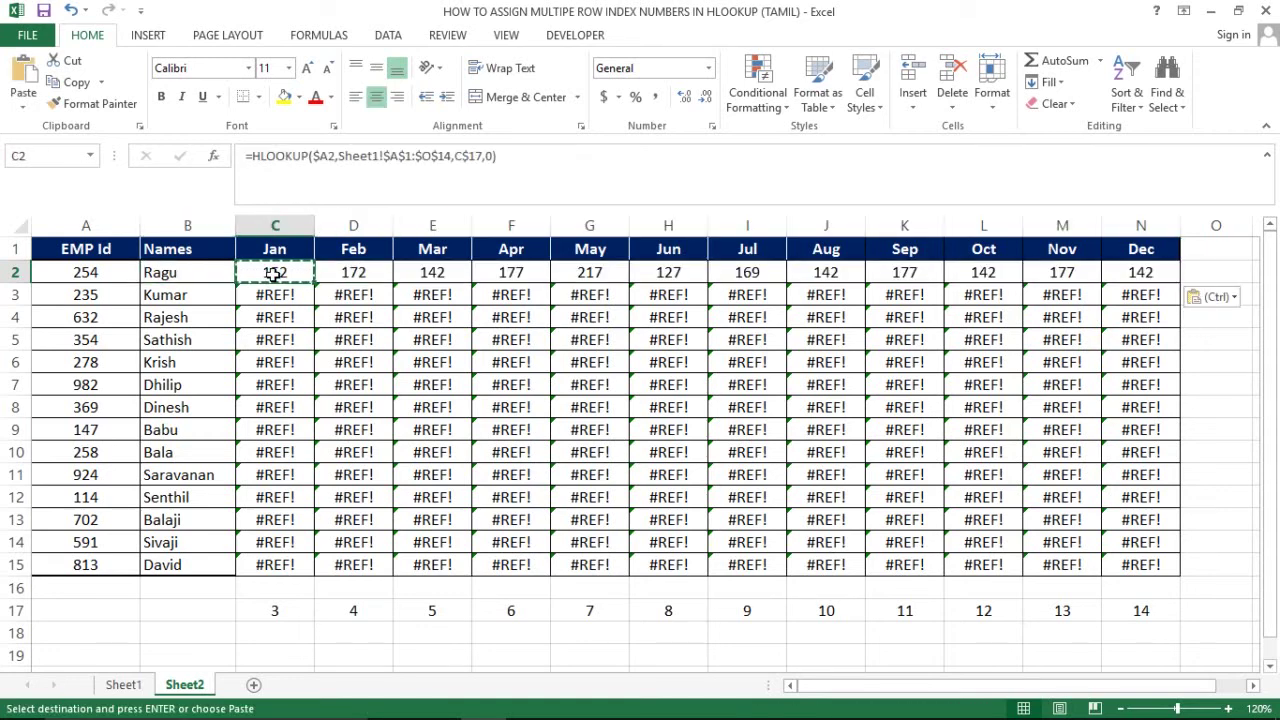
{"action": "key", "text": "ctrl+shift+Right"}
{"action": "key", "text": "ctrl+shift+Down"}
{"action": "key", "text": "Return"}
Check the row-index references in the C2 and D2 formulas.
{"action": "left_click", "coordinate": [273, 273]}
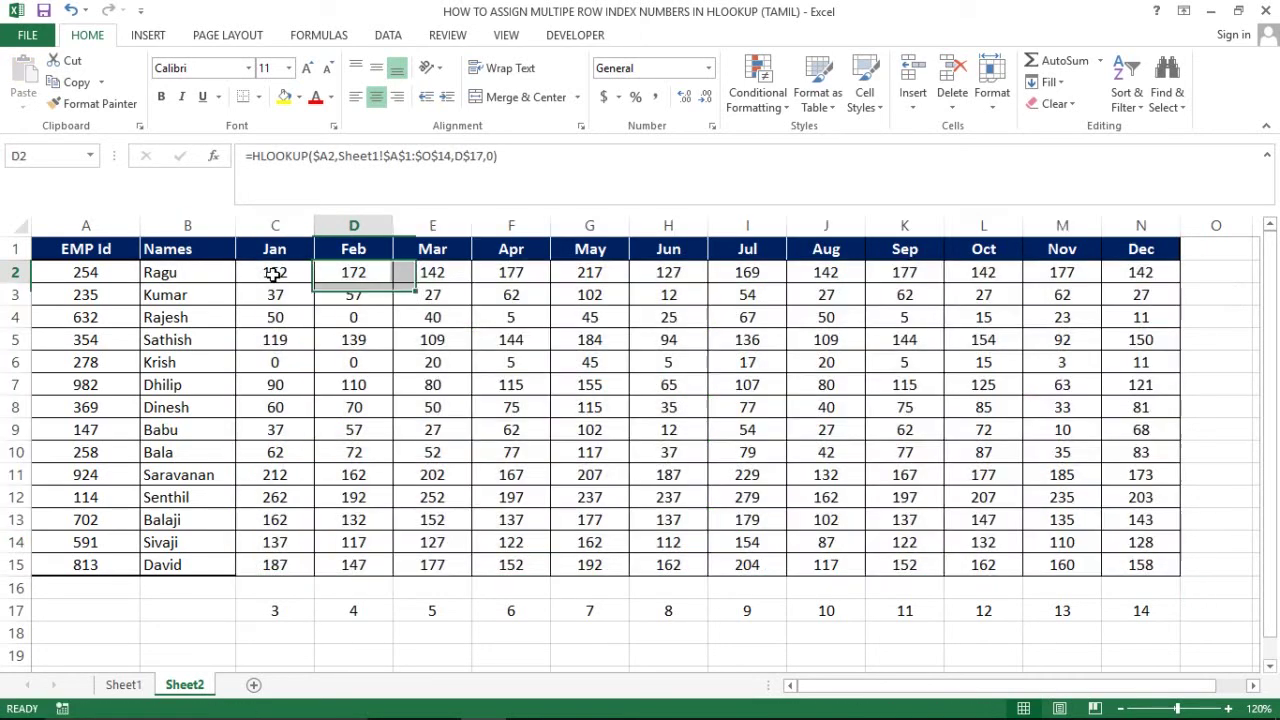
{"action": "key", "text": "Down"}
{"action": "double_click", "coordinate": [273, 273]}
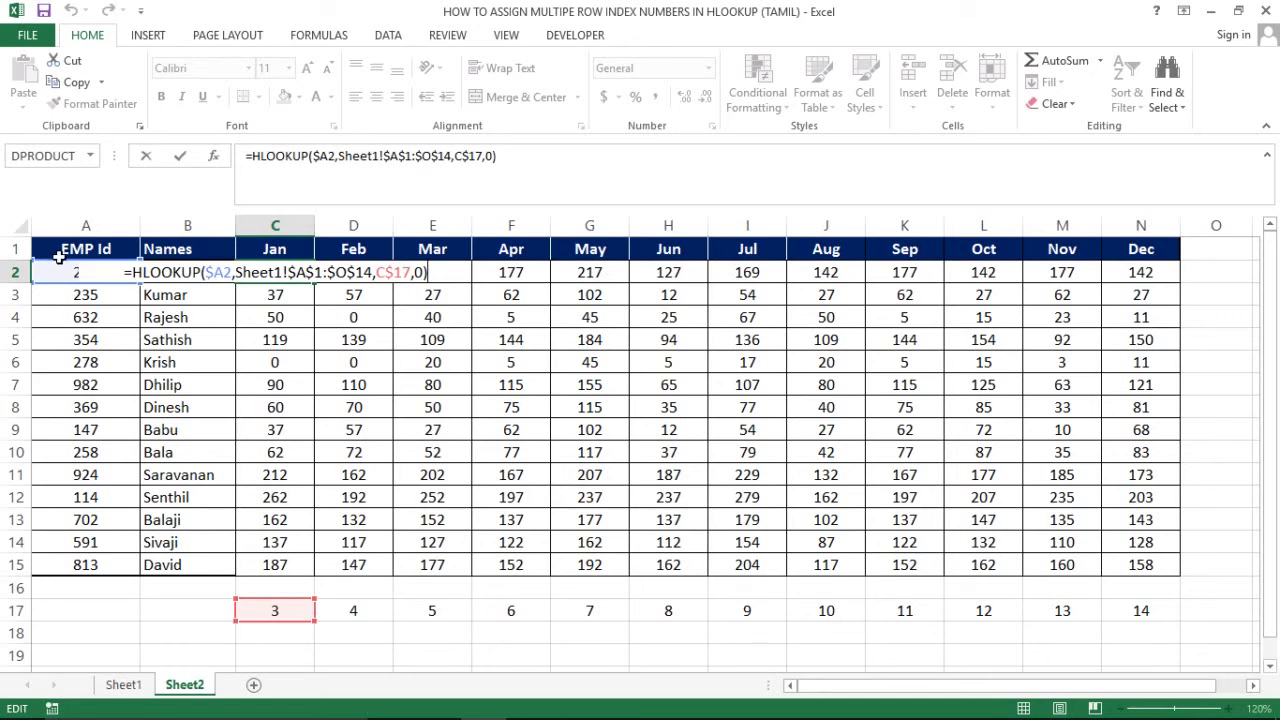
{"action": "key", "text": "Escape"}
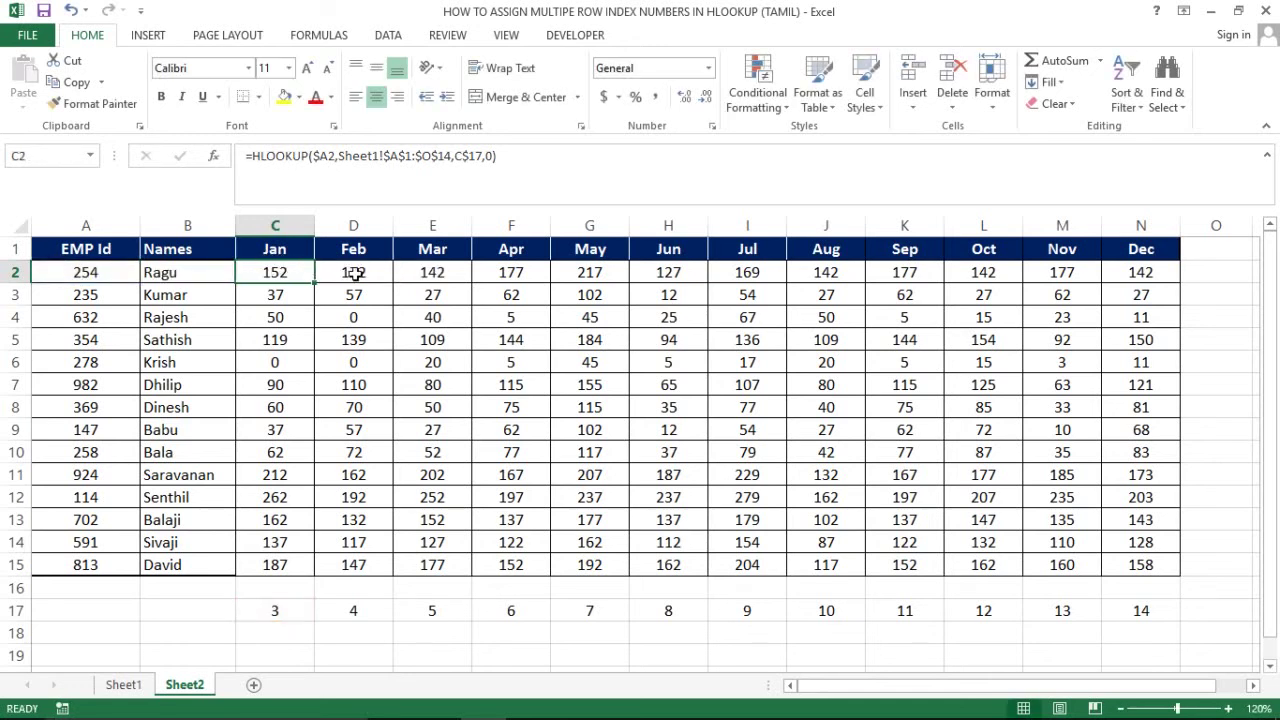
{"action": "left_click", "coordinate": [354, 270]}
{"action": "double_click", "coordinate": [356, 273]}
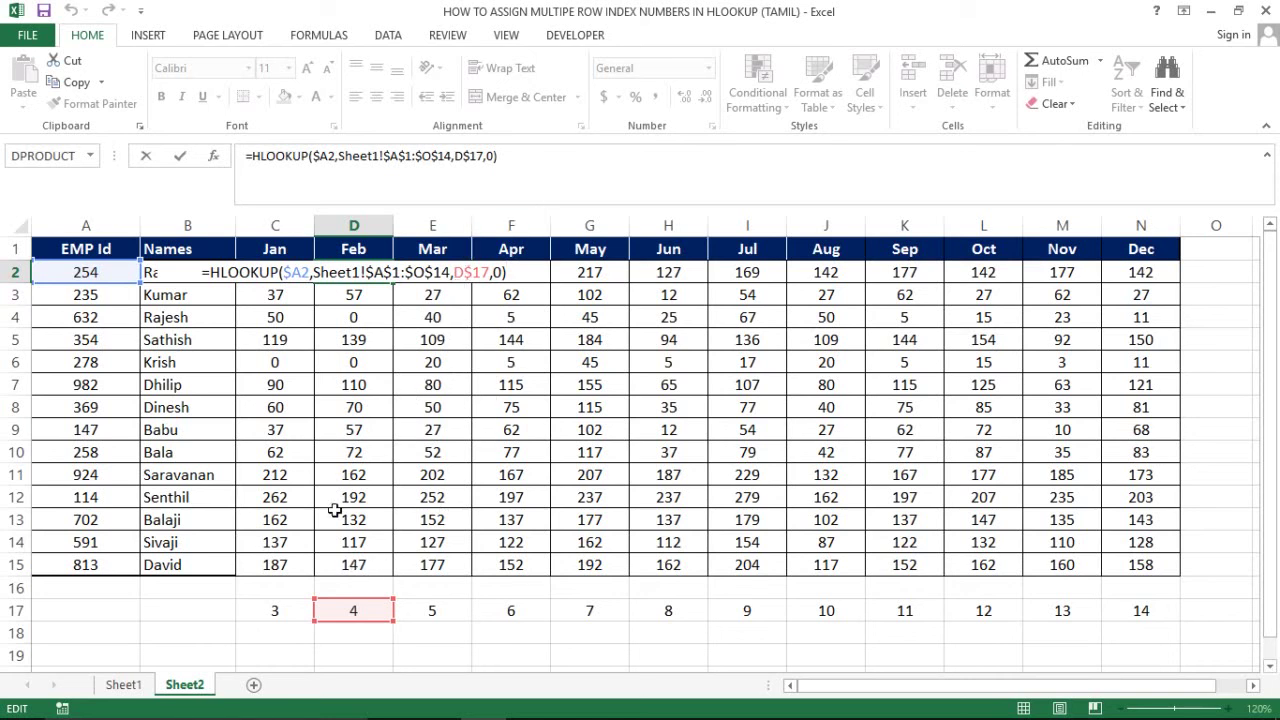
{"action": "key", "text": "ctrl+Return"}
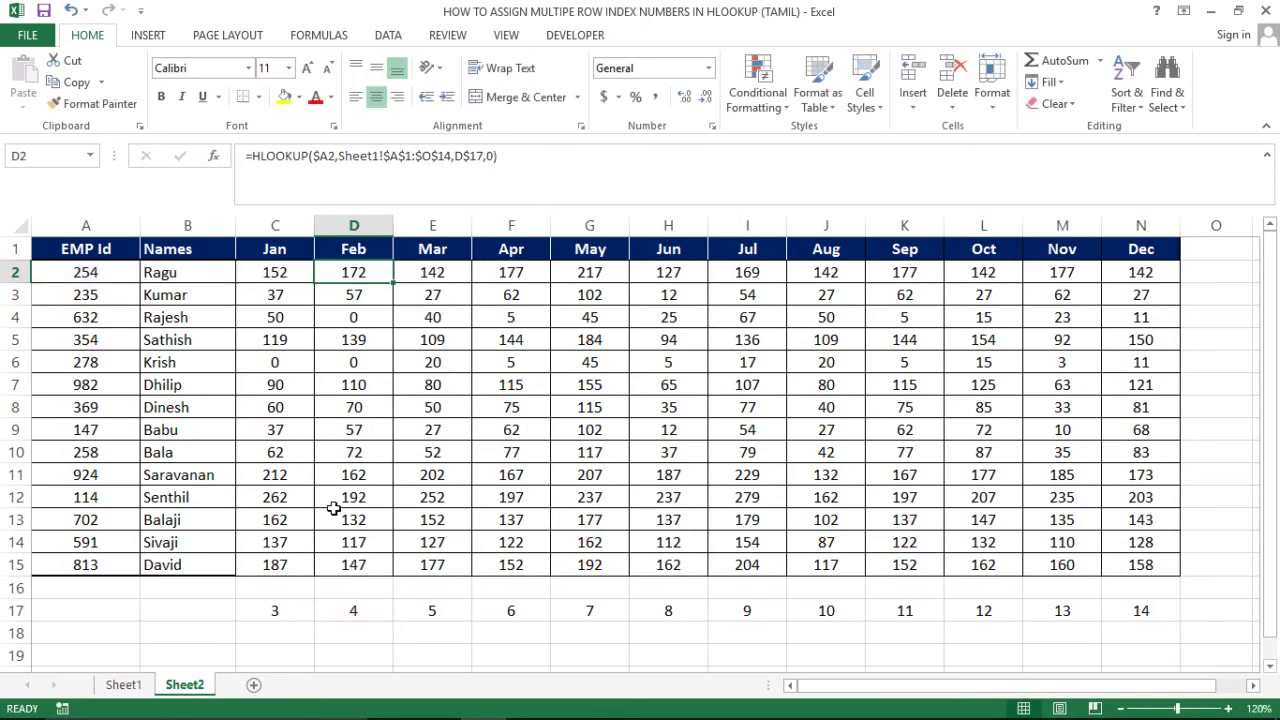
{"action": "left_click", "coordinate": [325, 297]}
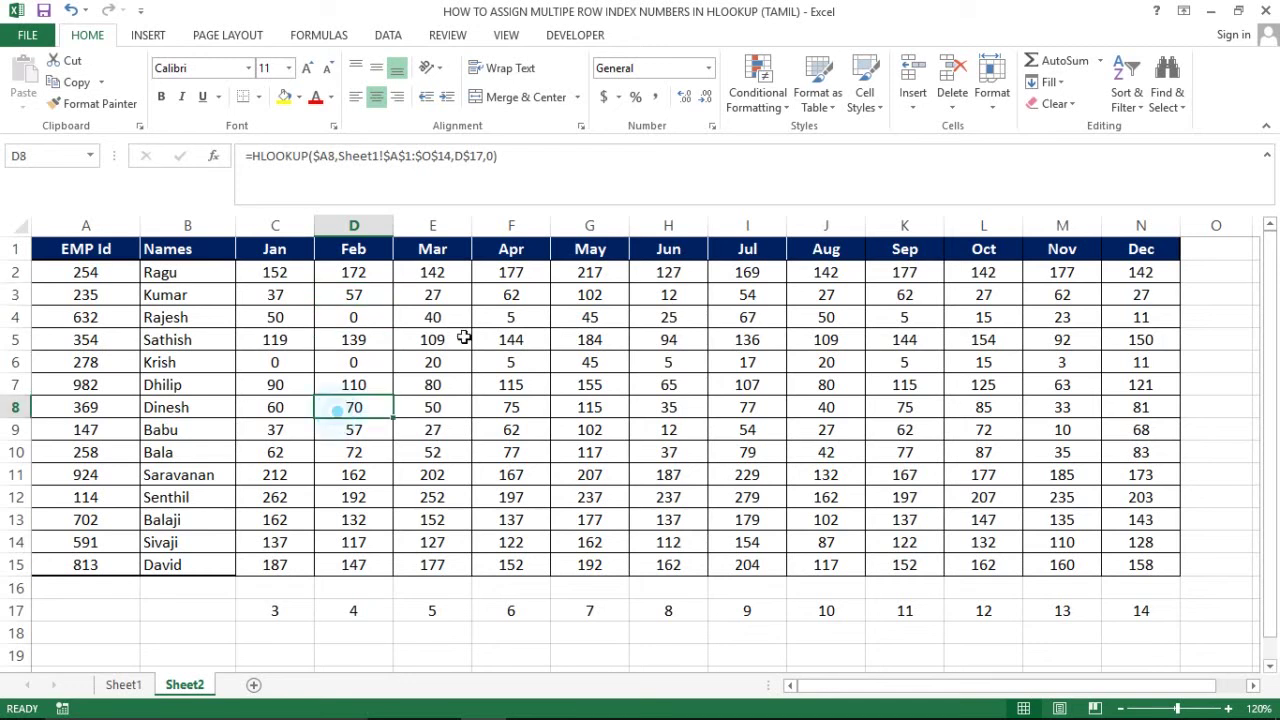
{"action": "left_click", "coordinate": [607, 389]}
{"action": "key", "text": "ctrl+Up"}
{"action": "key", "text": "ctrl+Left"}
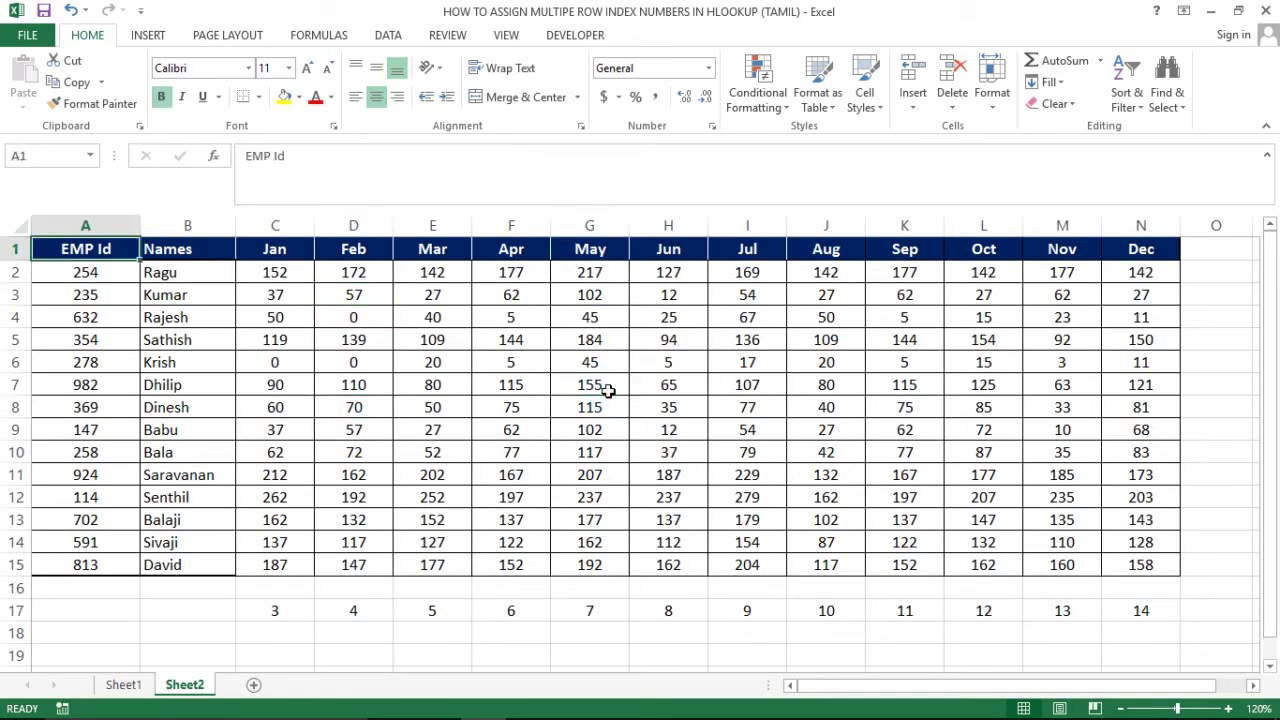
{"action": "key", "text": "ctrl+shift+Down"}
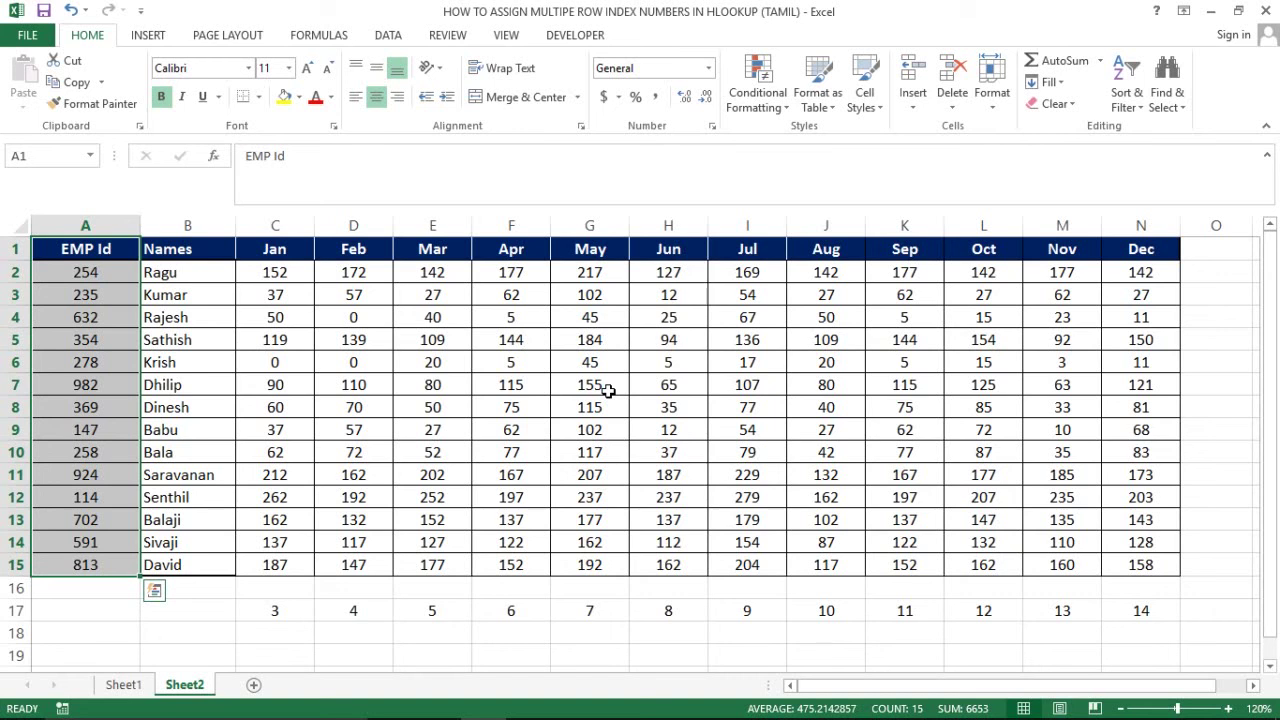
{"action": "left_click", "coordinate": [899, 380]}
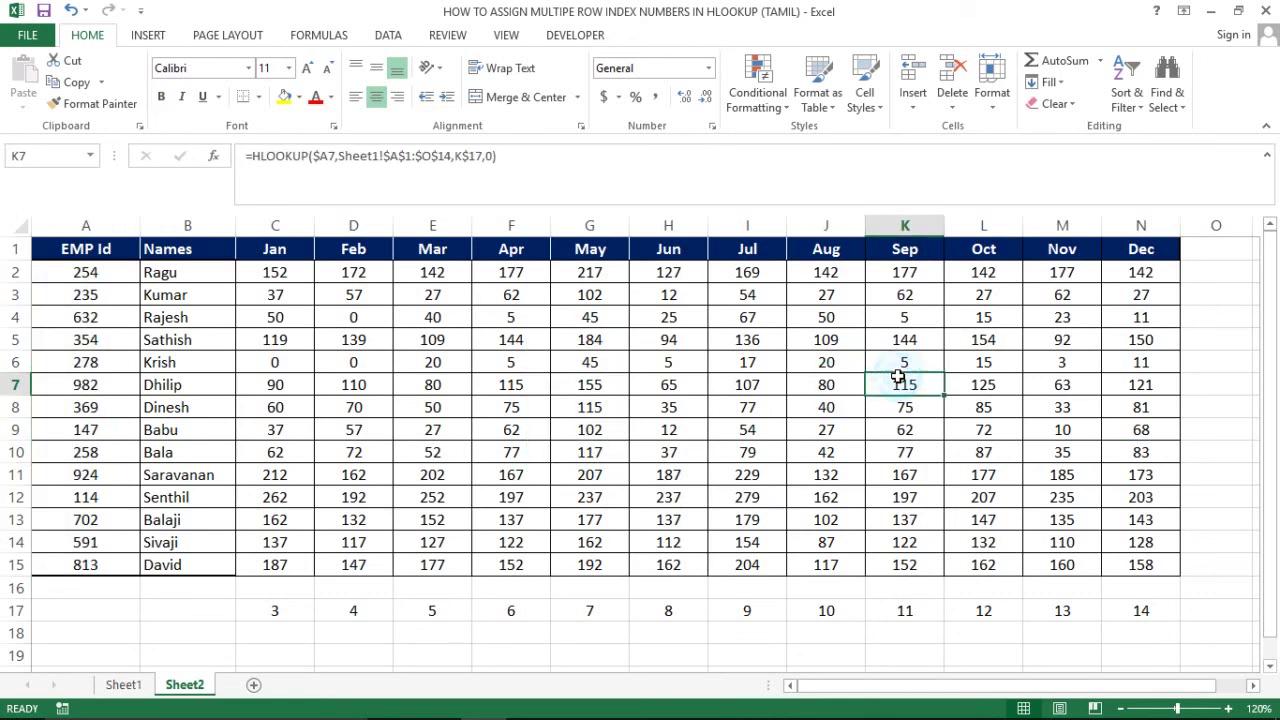
{"action": "left_click", "coordinate": [520, 405]}
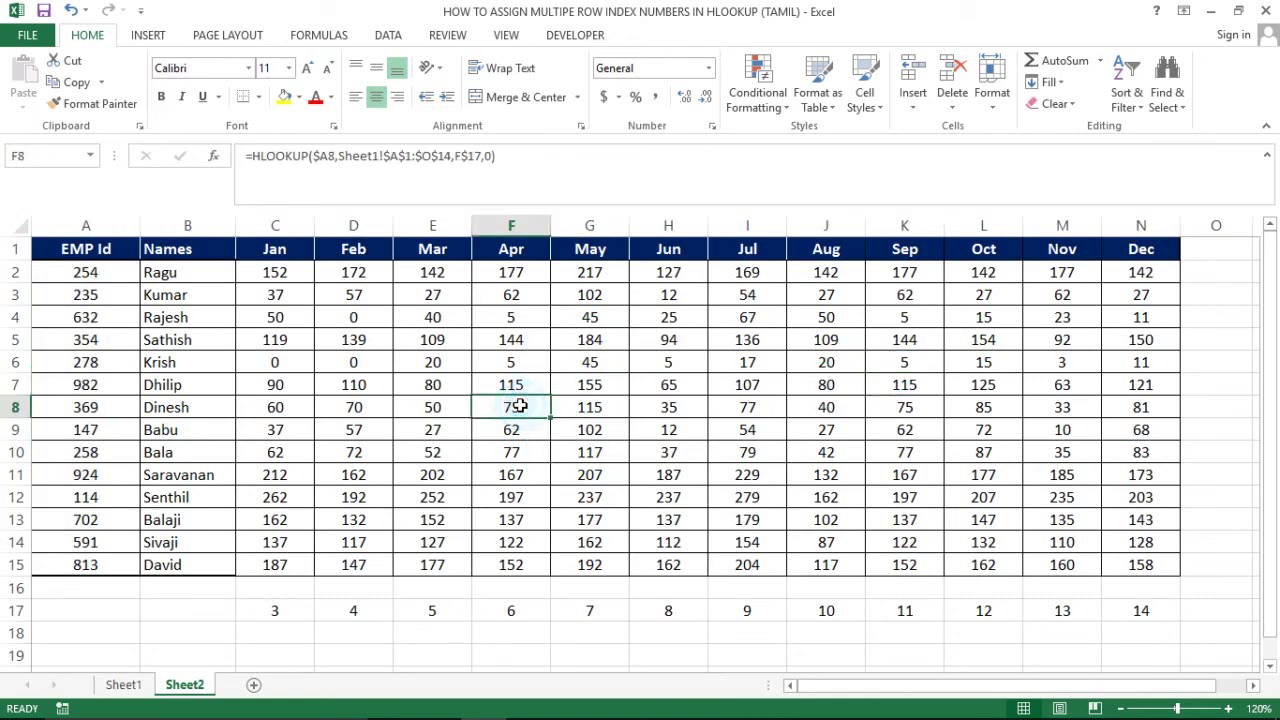
{"action": "key", "text": "ctrl+Left"}
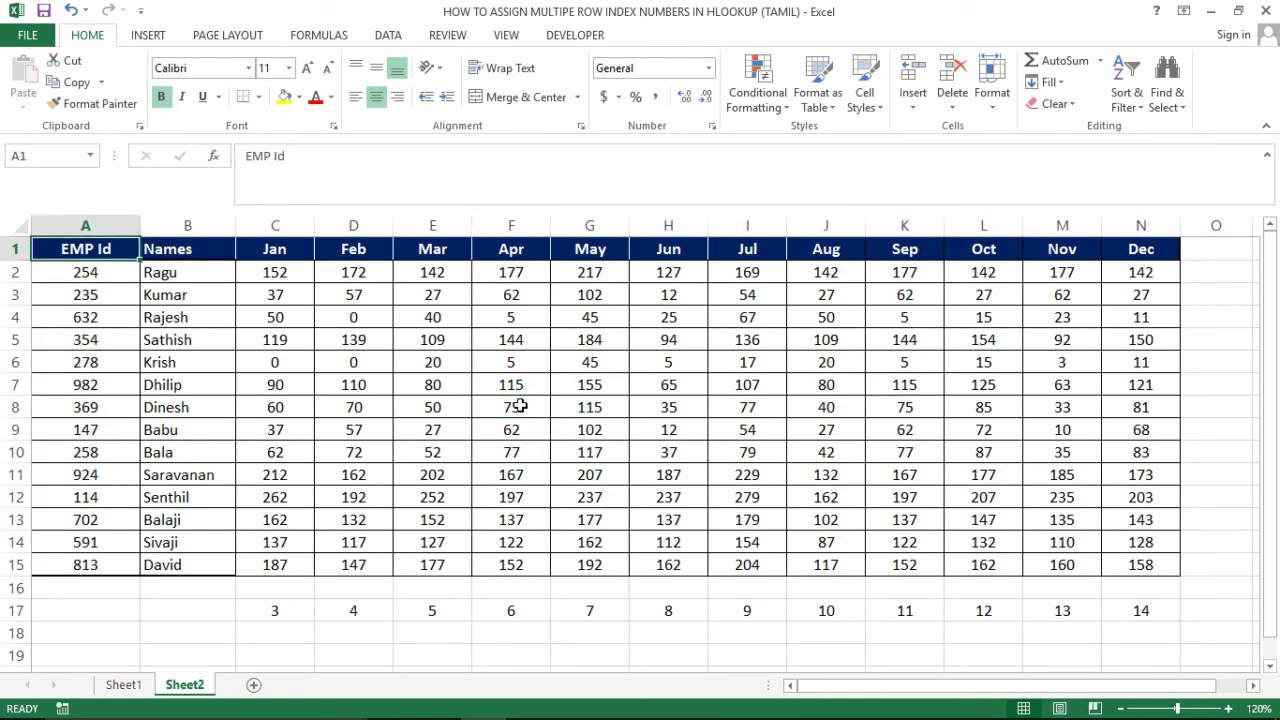
{"action": "key", "text": "ctrl+shift+Down"}
{"action": "key", "text": "ctrl+shift+Right"}
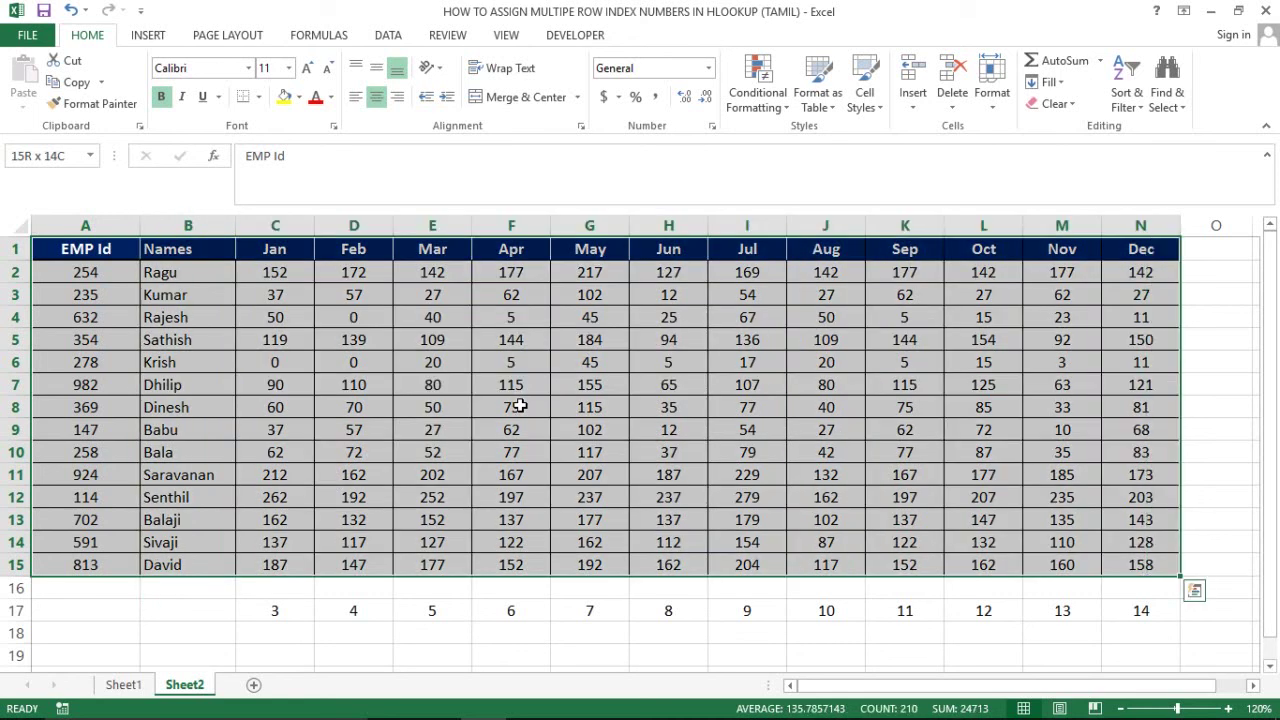
{"action": "key", "text": "shift+Down"}
{"action": "key", "text": "shift+Down"}
{"action": "key", "text": "ctrl+Home"}
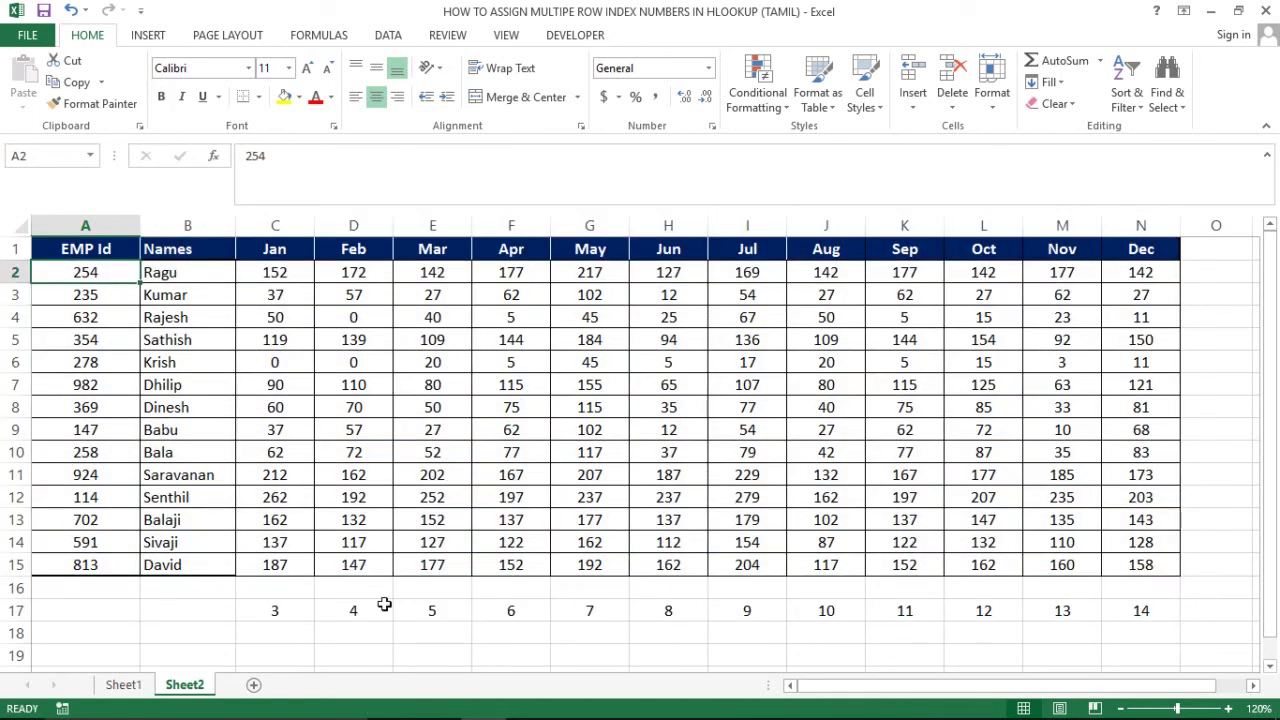
{"action": "mouse_move", "coordinate": [528, 703]}
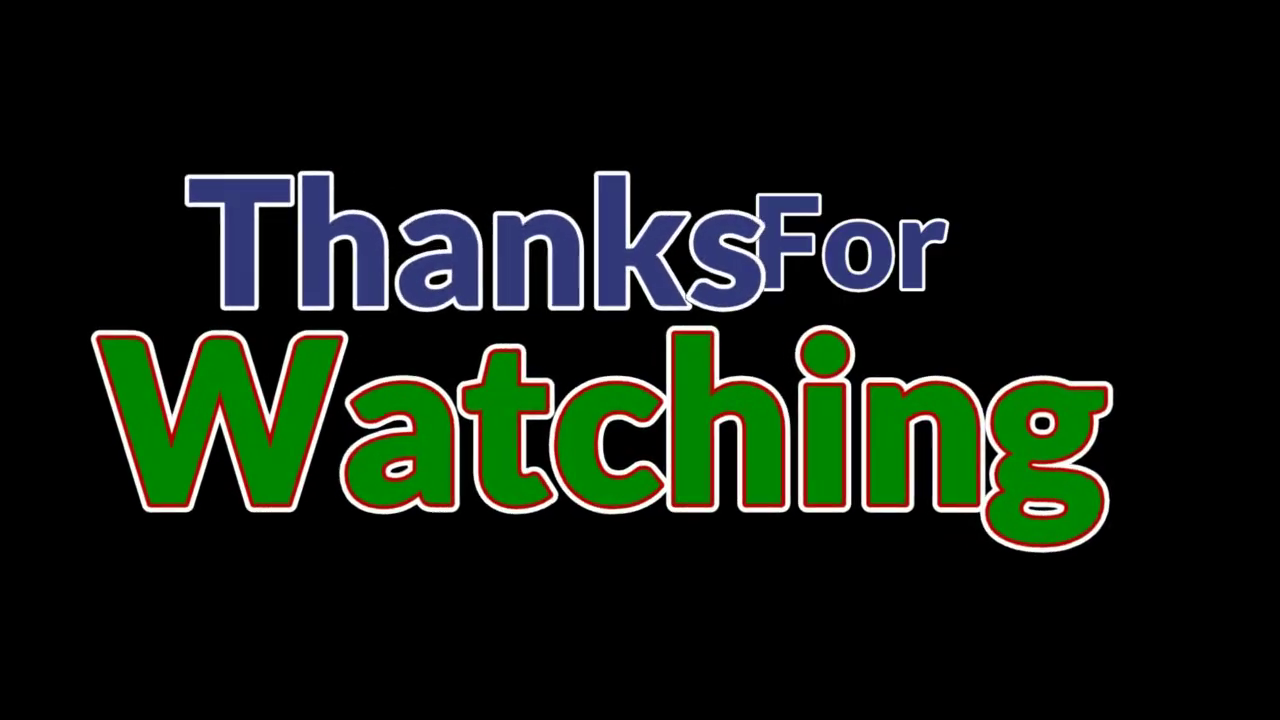